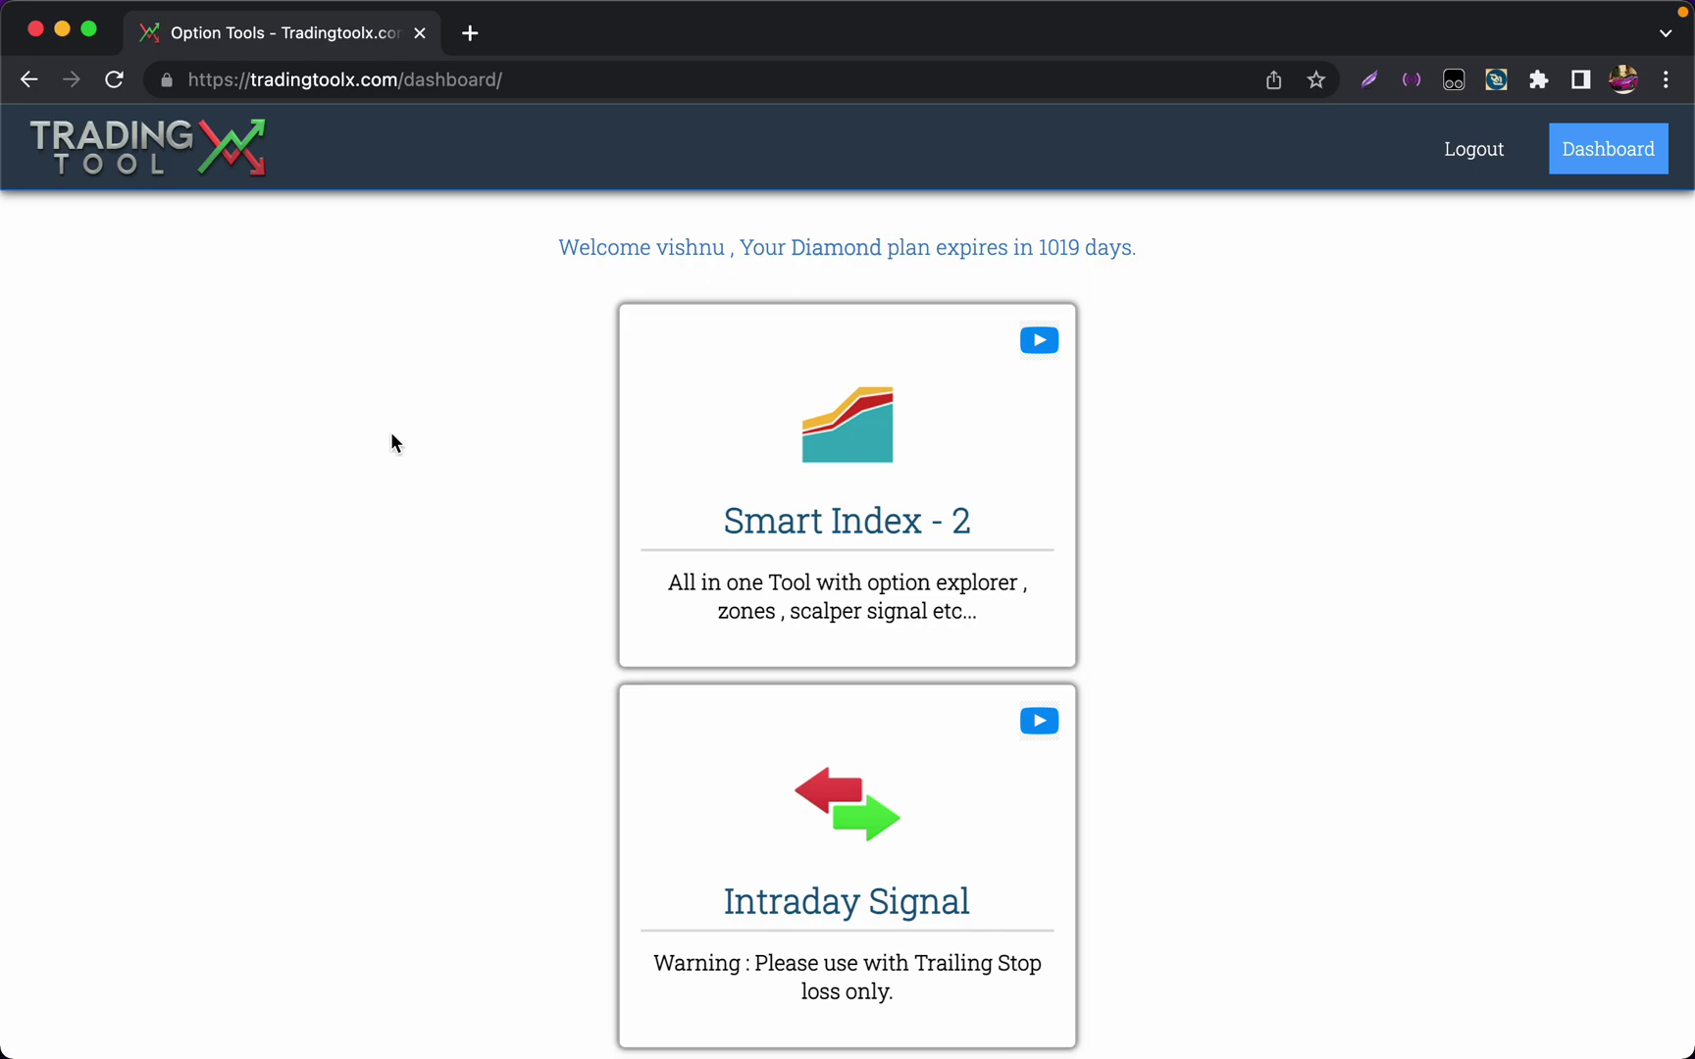
Launch Smart Index Tool V 2.0 from the Smart Index - 2 card
{"action": "left_click", "coordinate": [821, 489]}
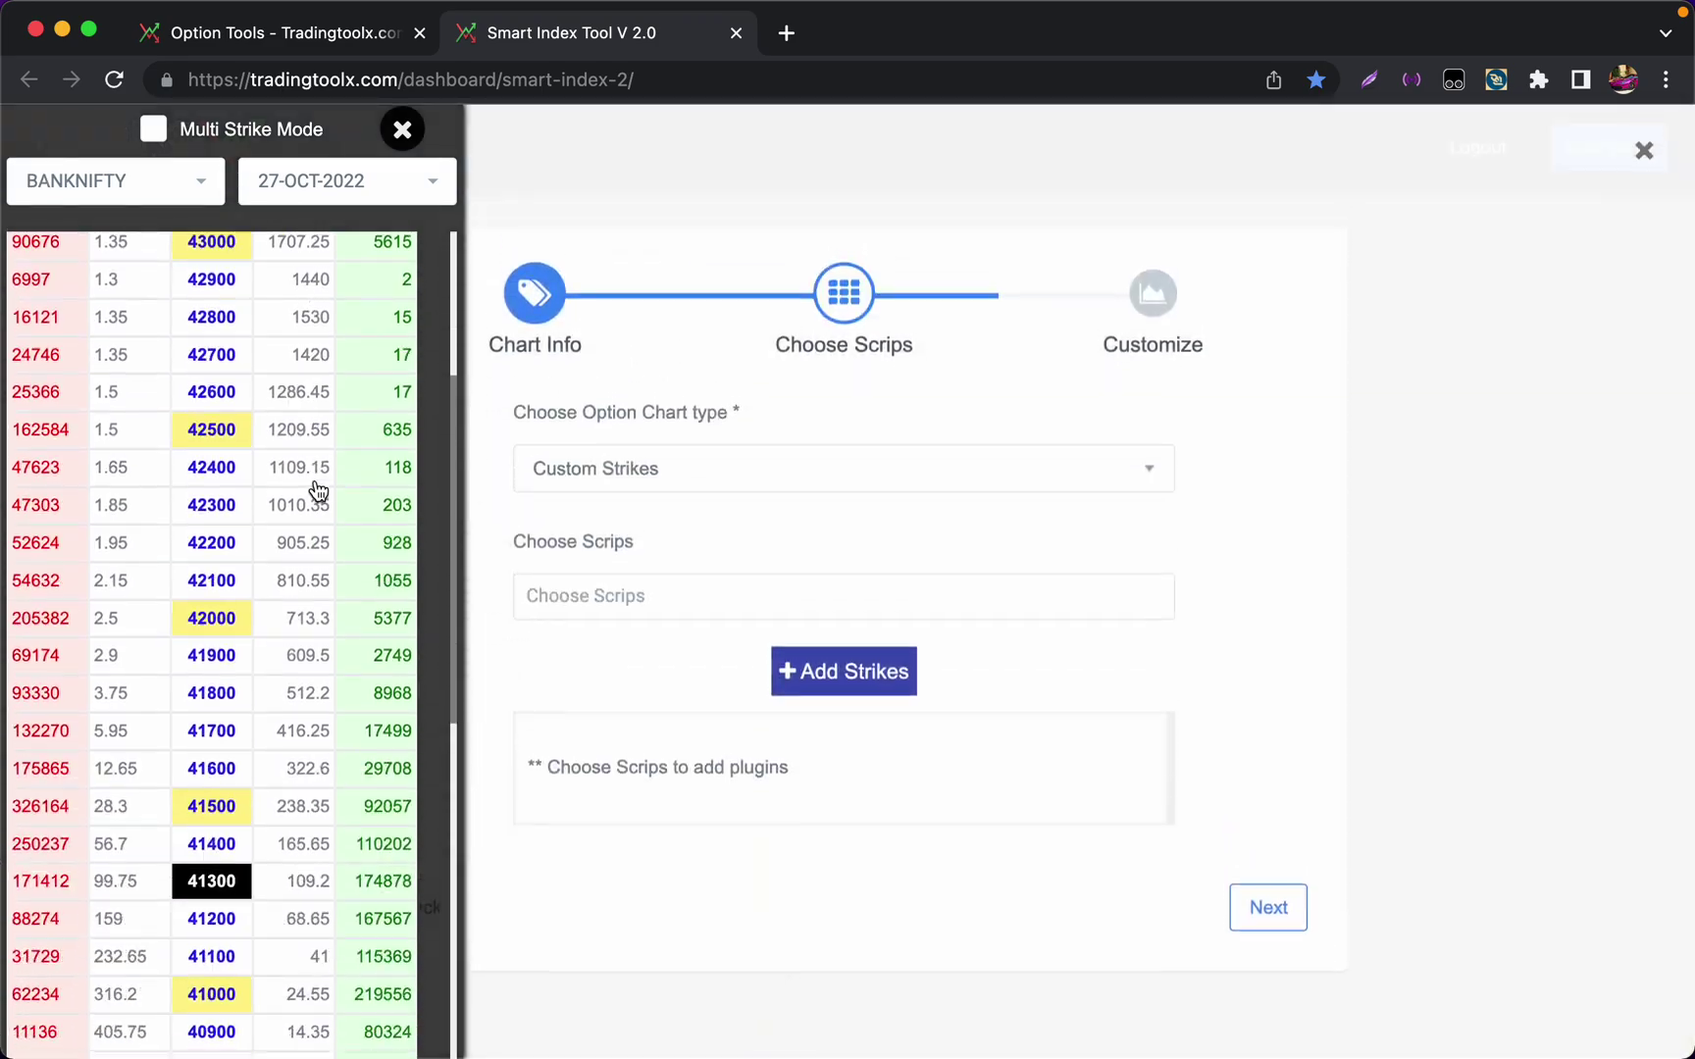
Scroll down the Choose Scrips step to the NIFTY 27-OCT-2022 option chain
{"action": "scroll", "coordinate": [314, 490], "scroll_direction": "down", "scroll_amount": 3}
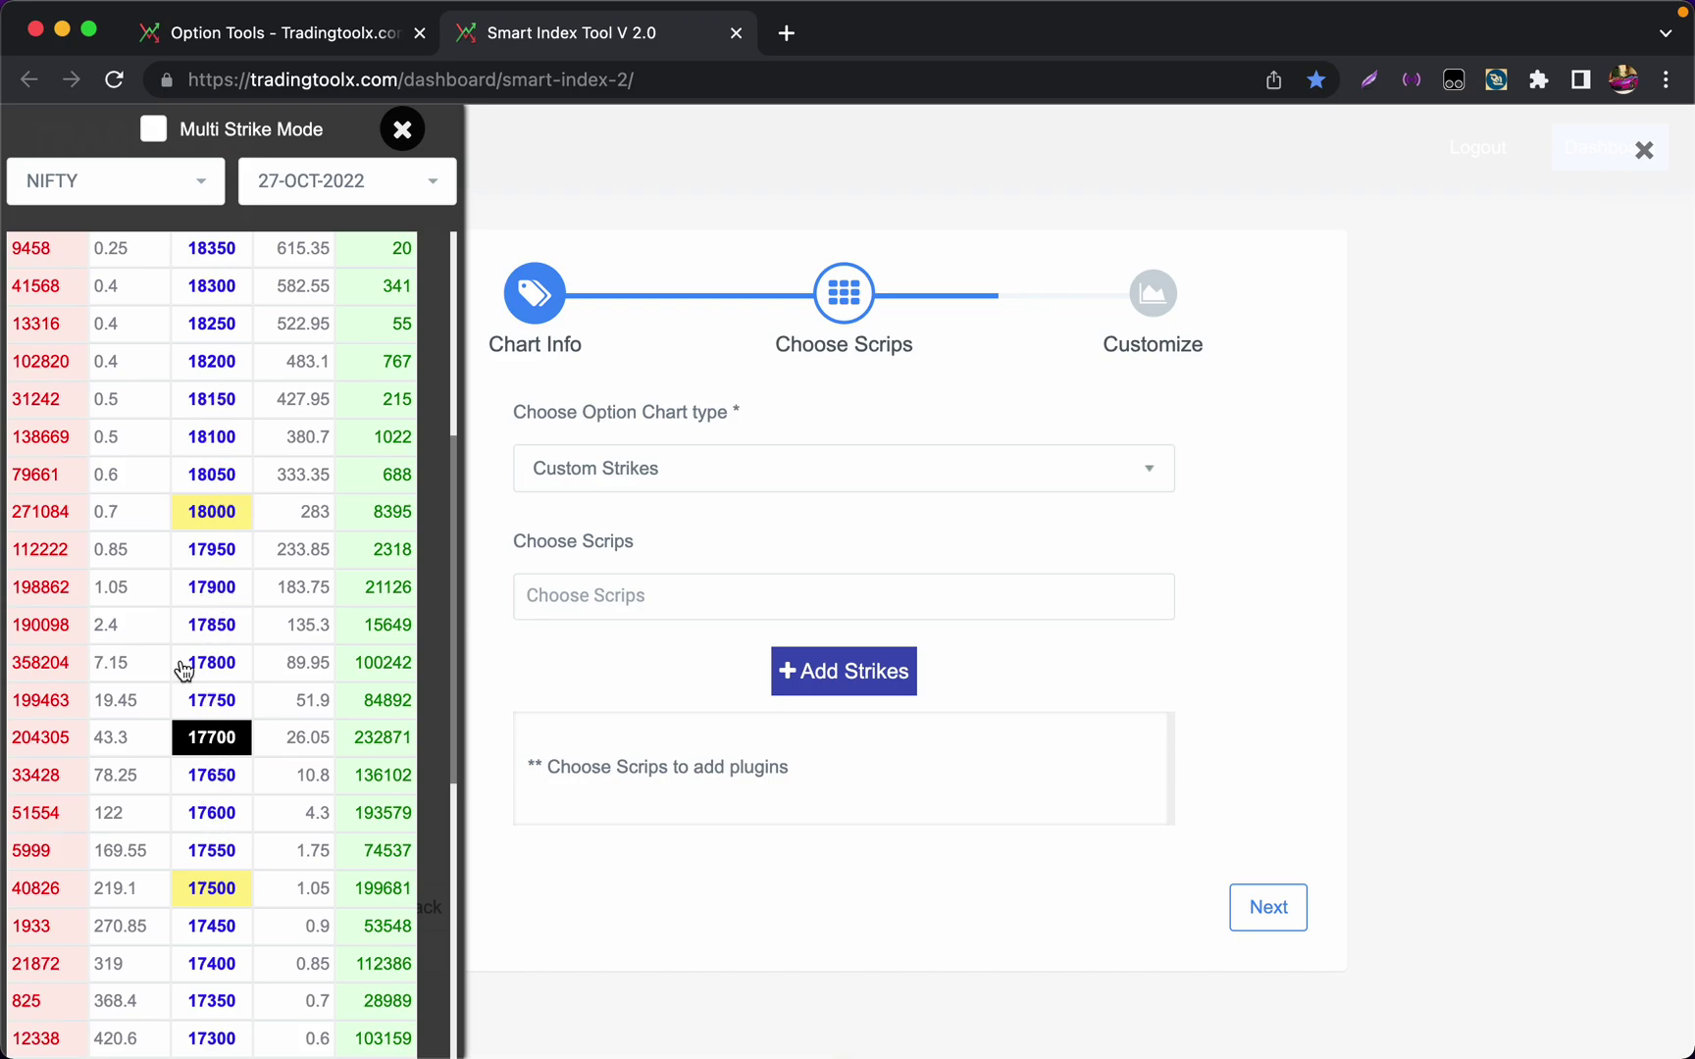
In Multi Strike Mode, group the NIFTY 17700 CE and PE, plotting PRICE and IV
{"action": "left_click", "coordinate": [157, 132]}
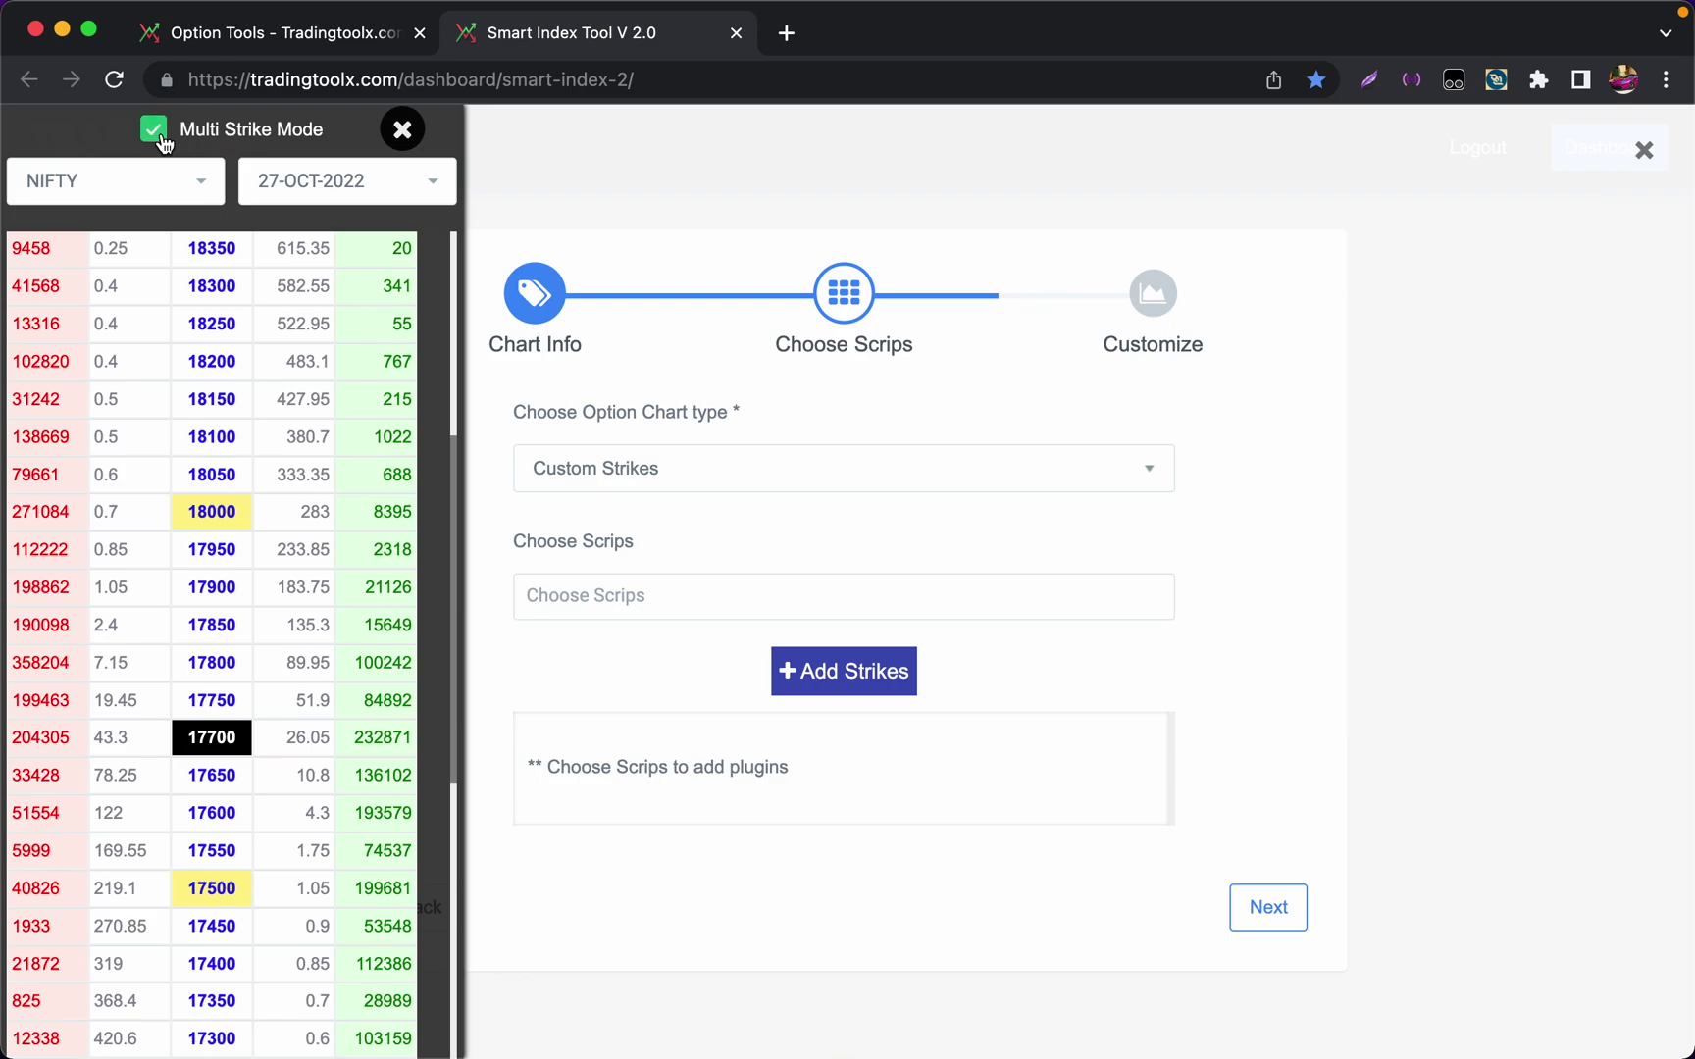
{"action": "left_click", "coordinate": [217, 751]}
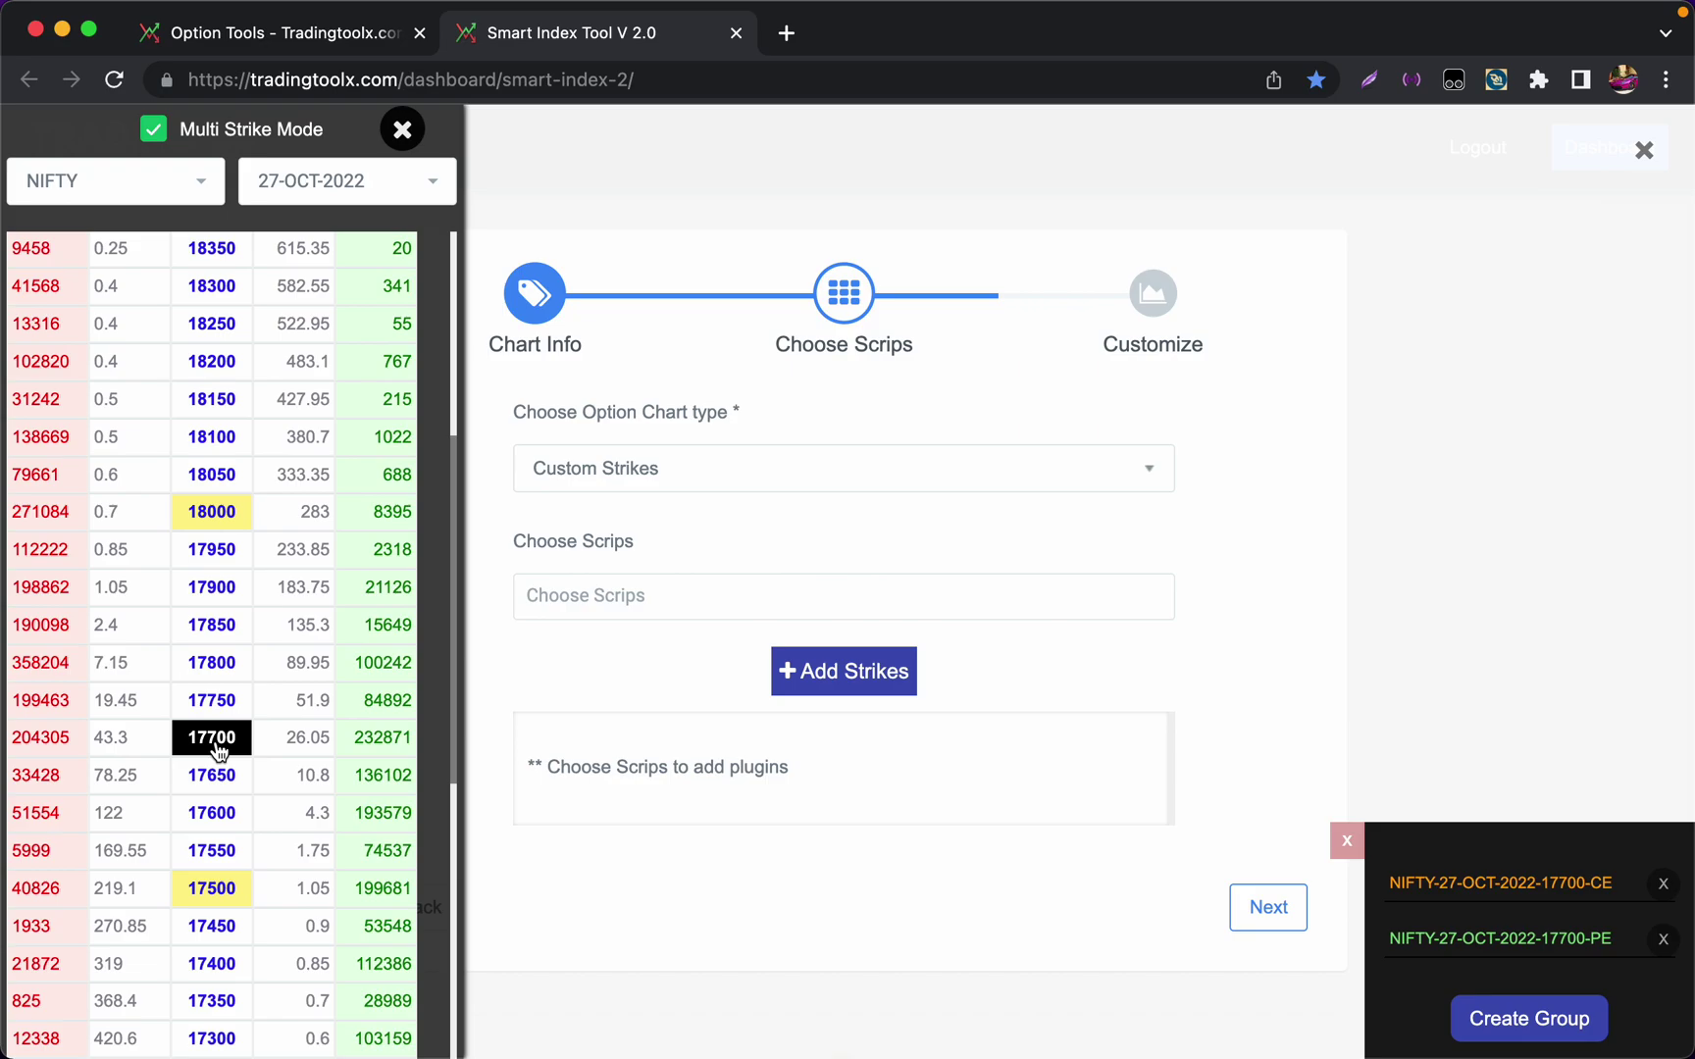
{"action": "left_click", "coordinate": [1500, 1023]}
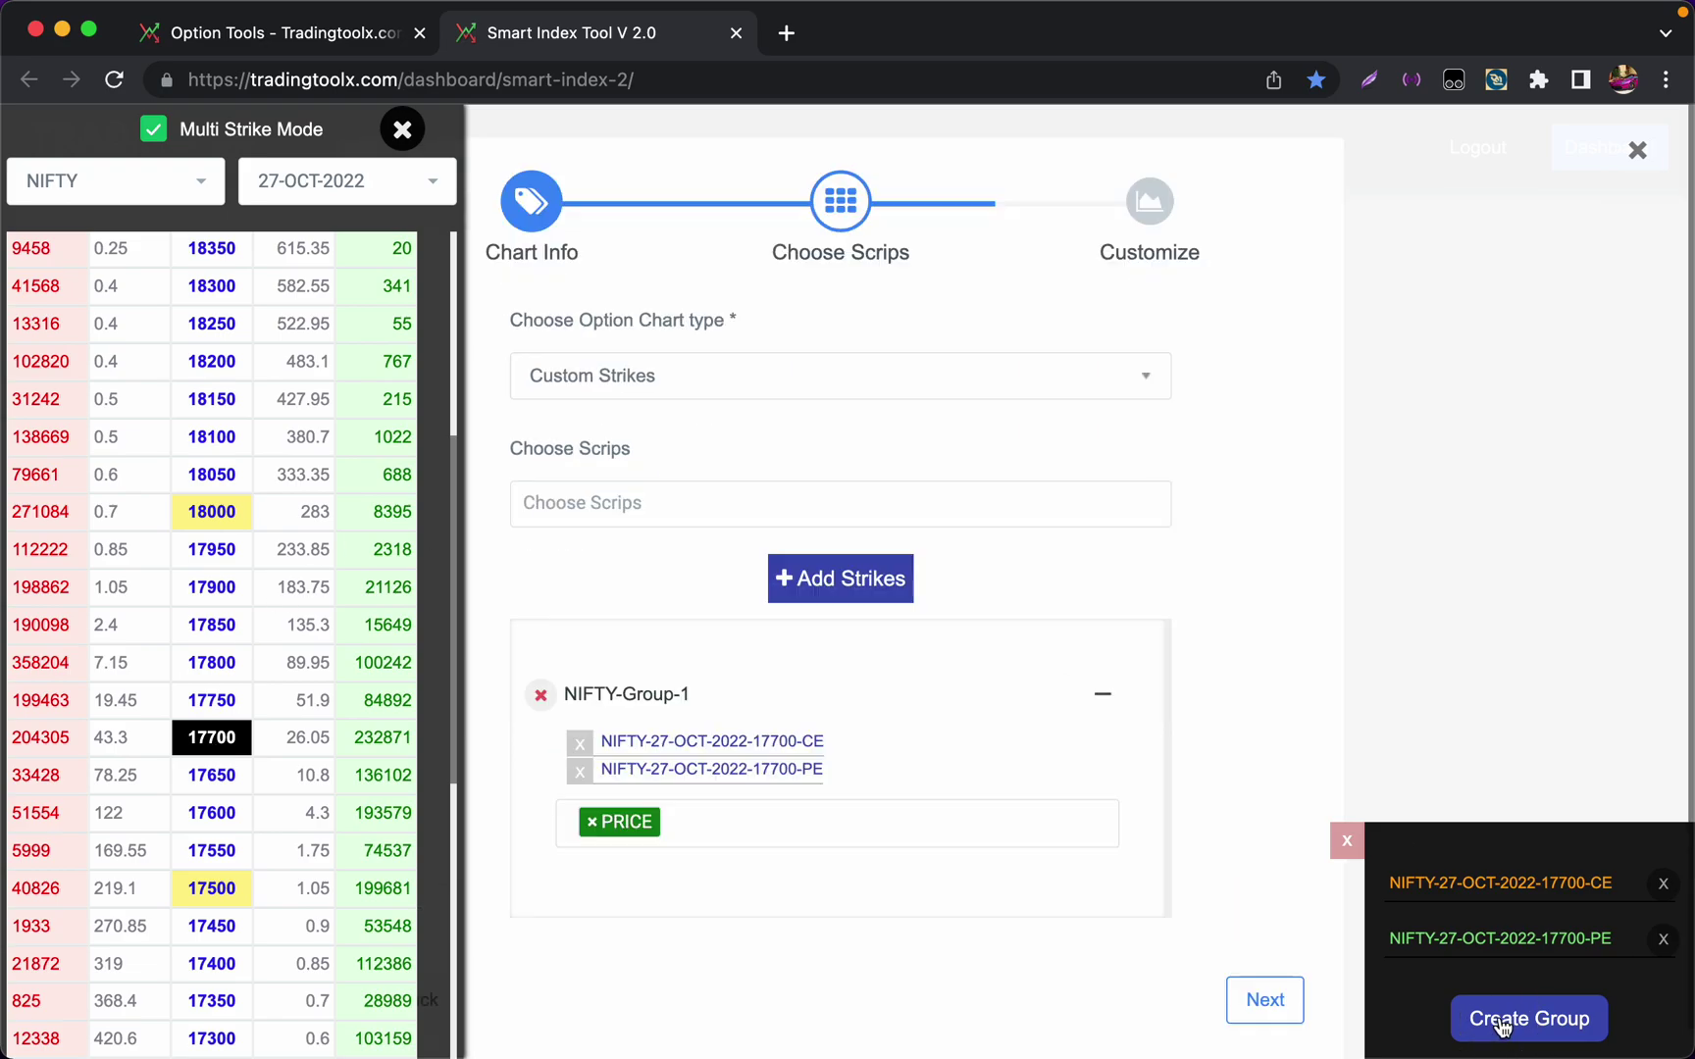
{"action": "left_click", "coordinate": [825, 821]}
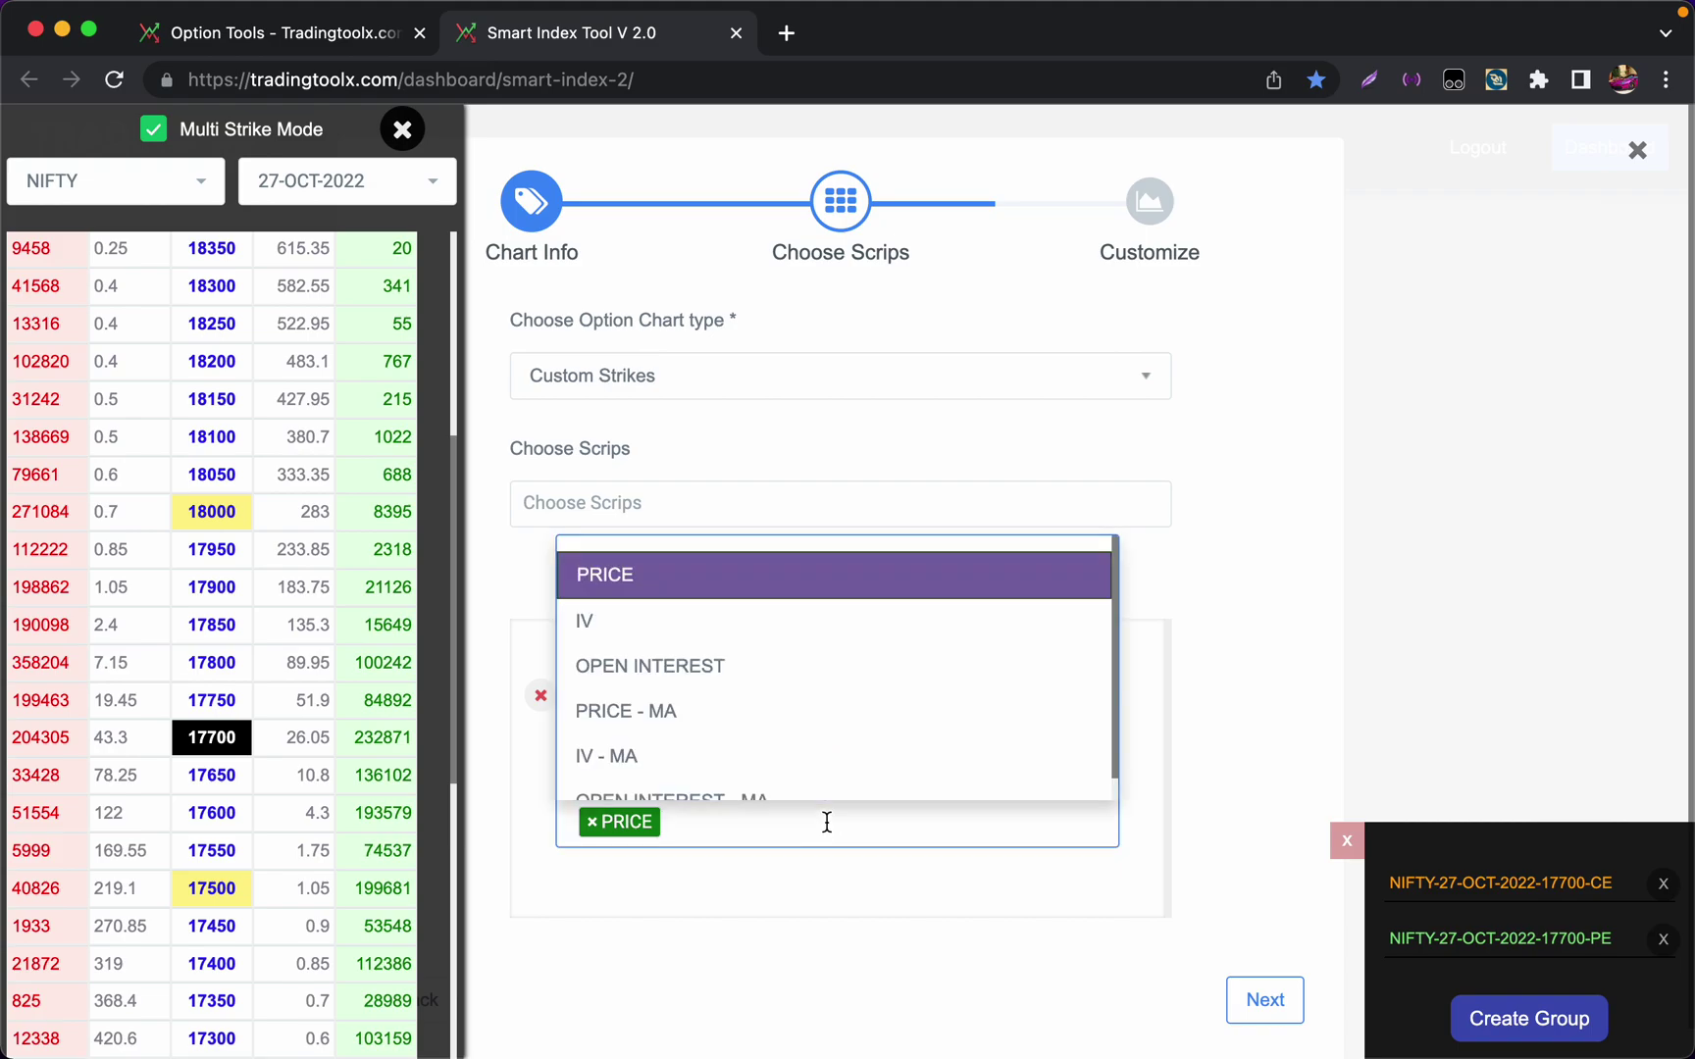
{"action": "key", "text": "Down"}
{"action": "key", "text": "Return"}
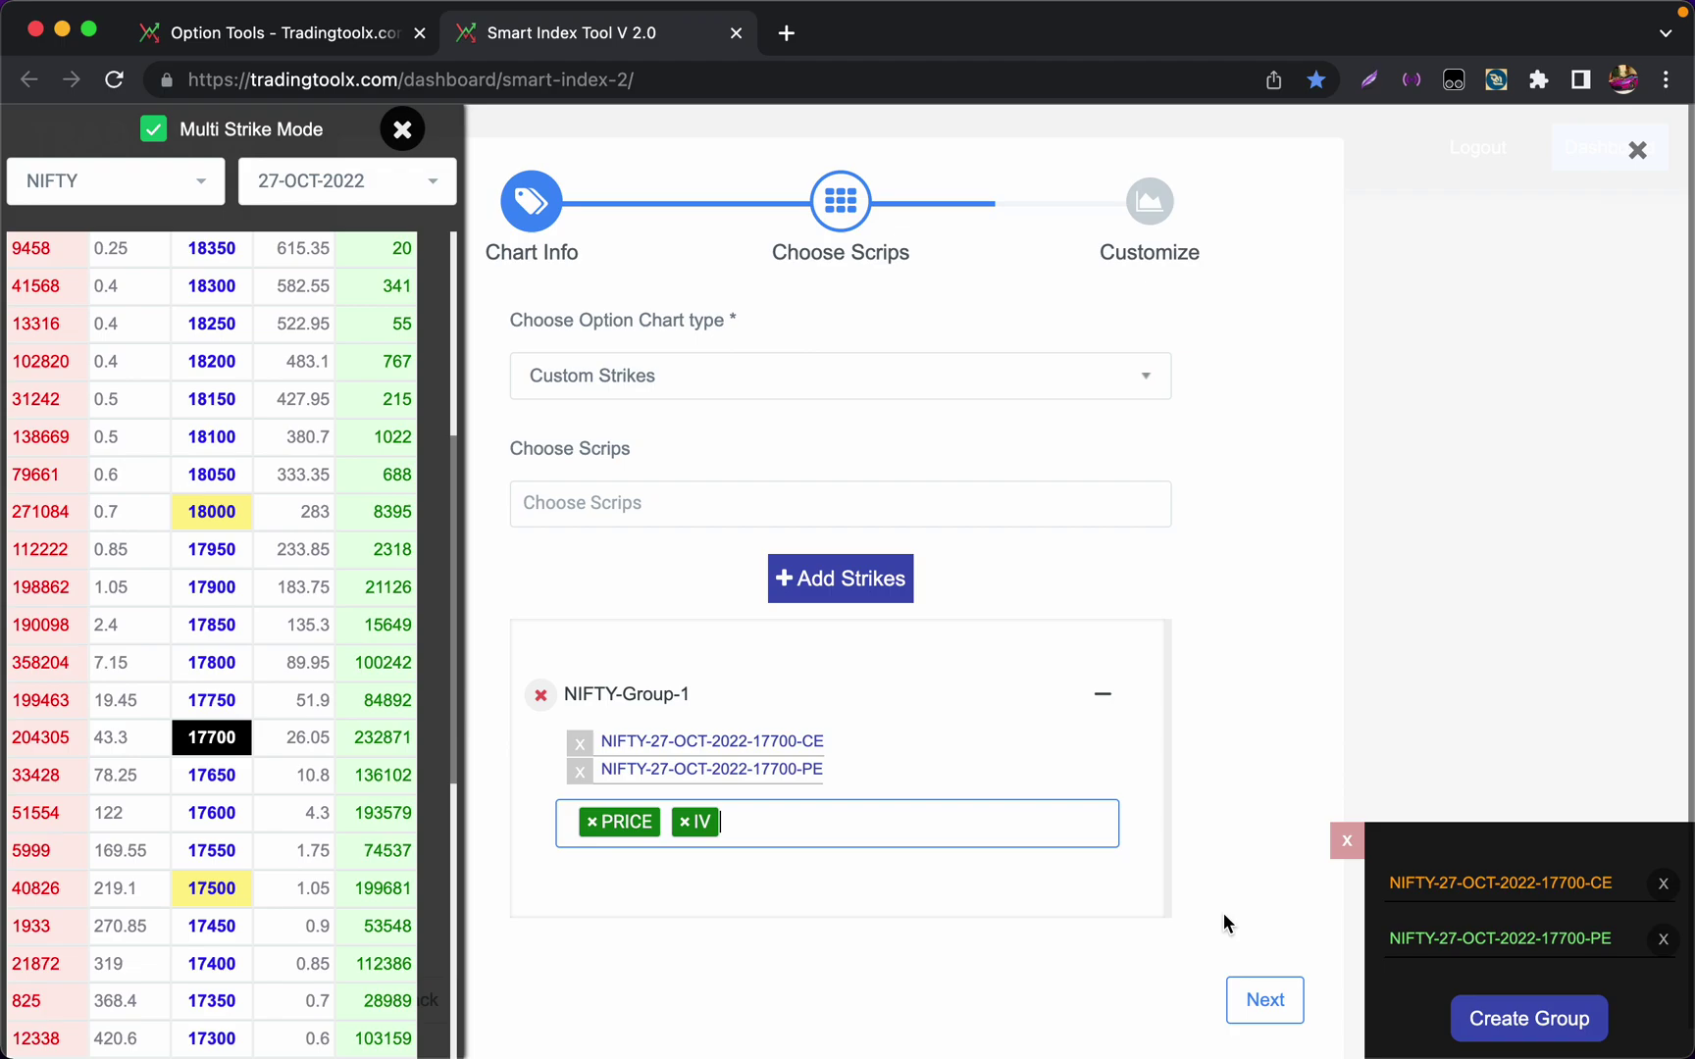
Complete the wizard to save the chart as NIFTY- 1_2
{"action": "type", "text": "F"}
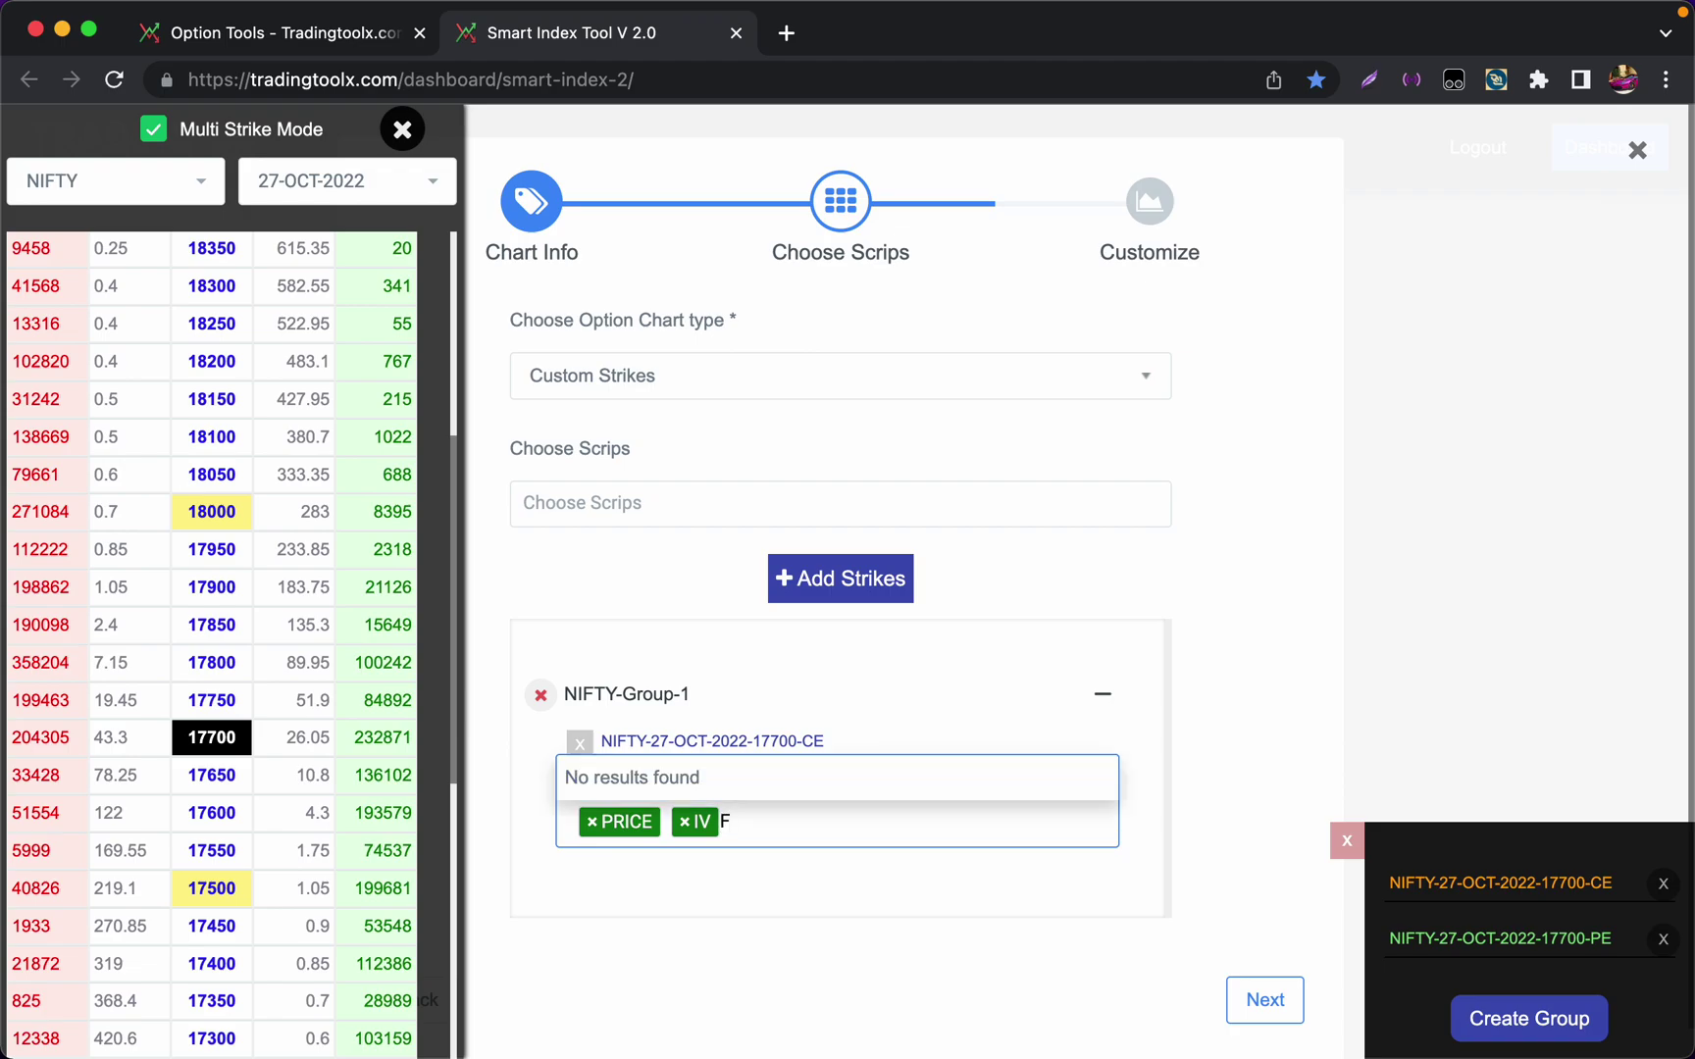
{"action": "left_click", "coordinate": [1221, 911]}
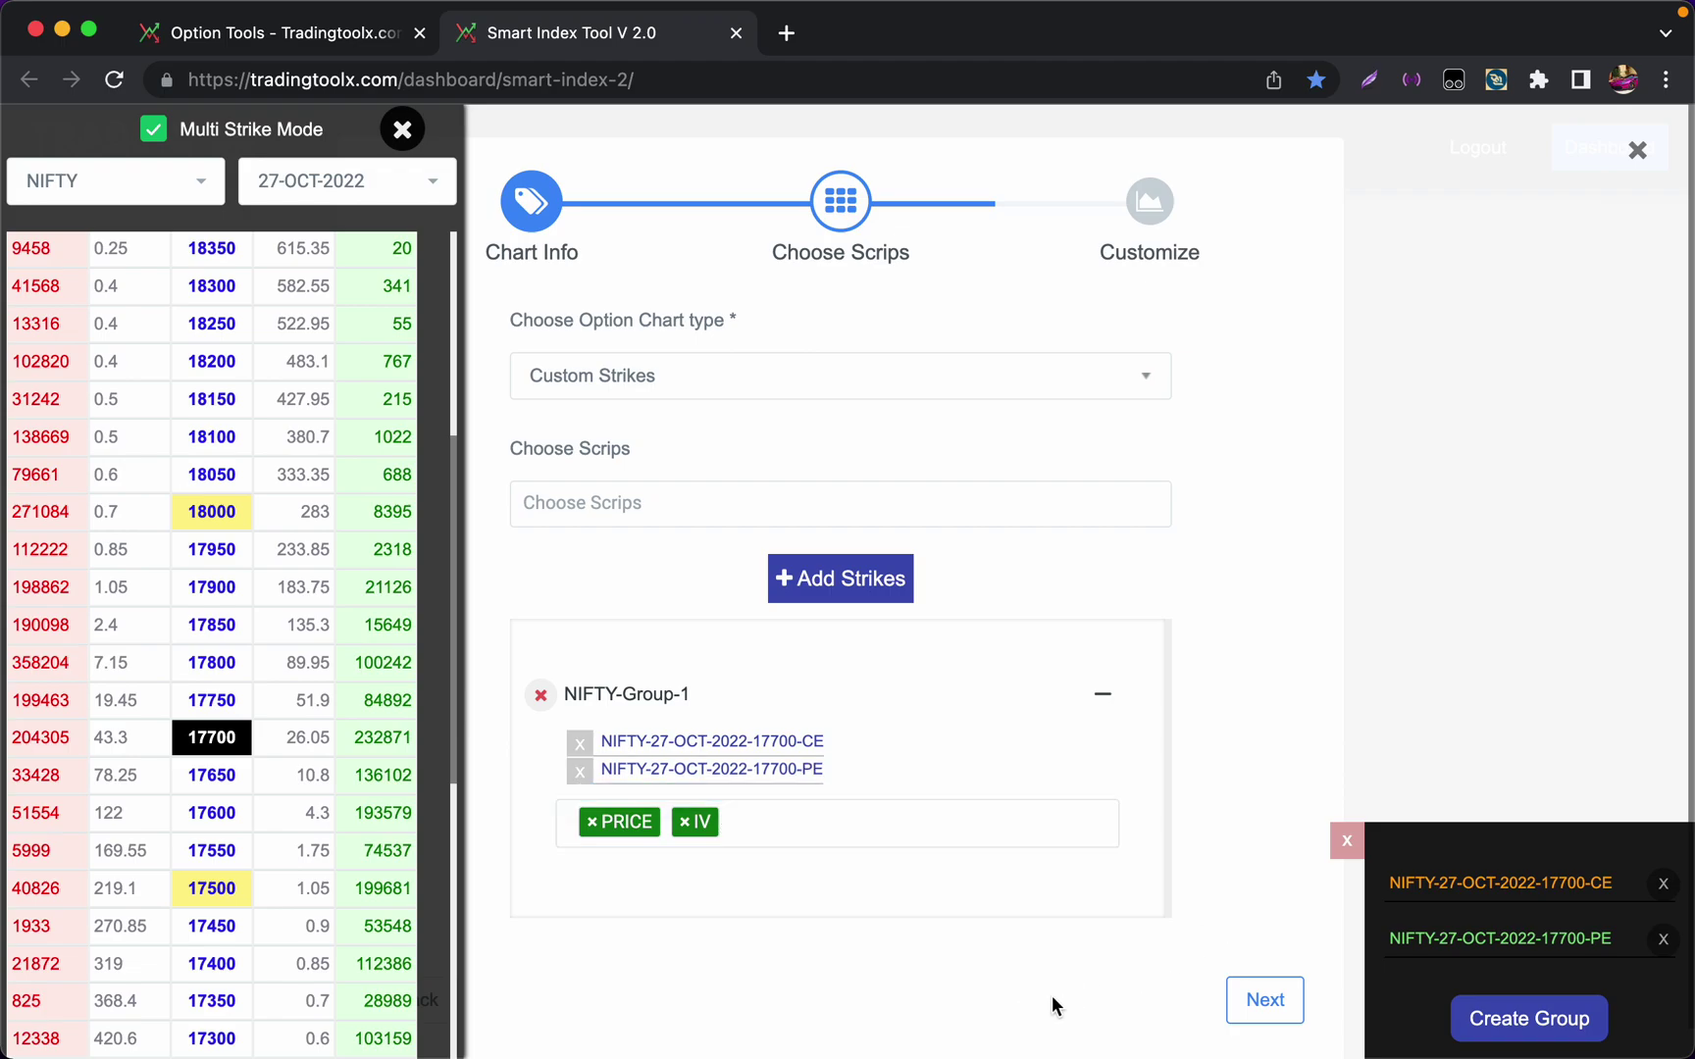
{"action": "key", "text": "Return"}
{"action": "key", "text": "Return"}
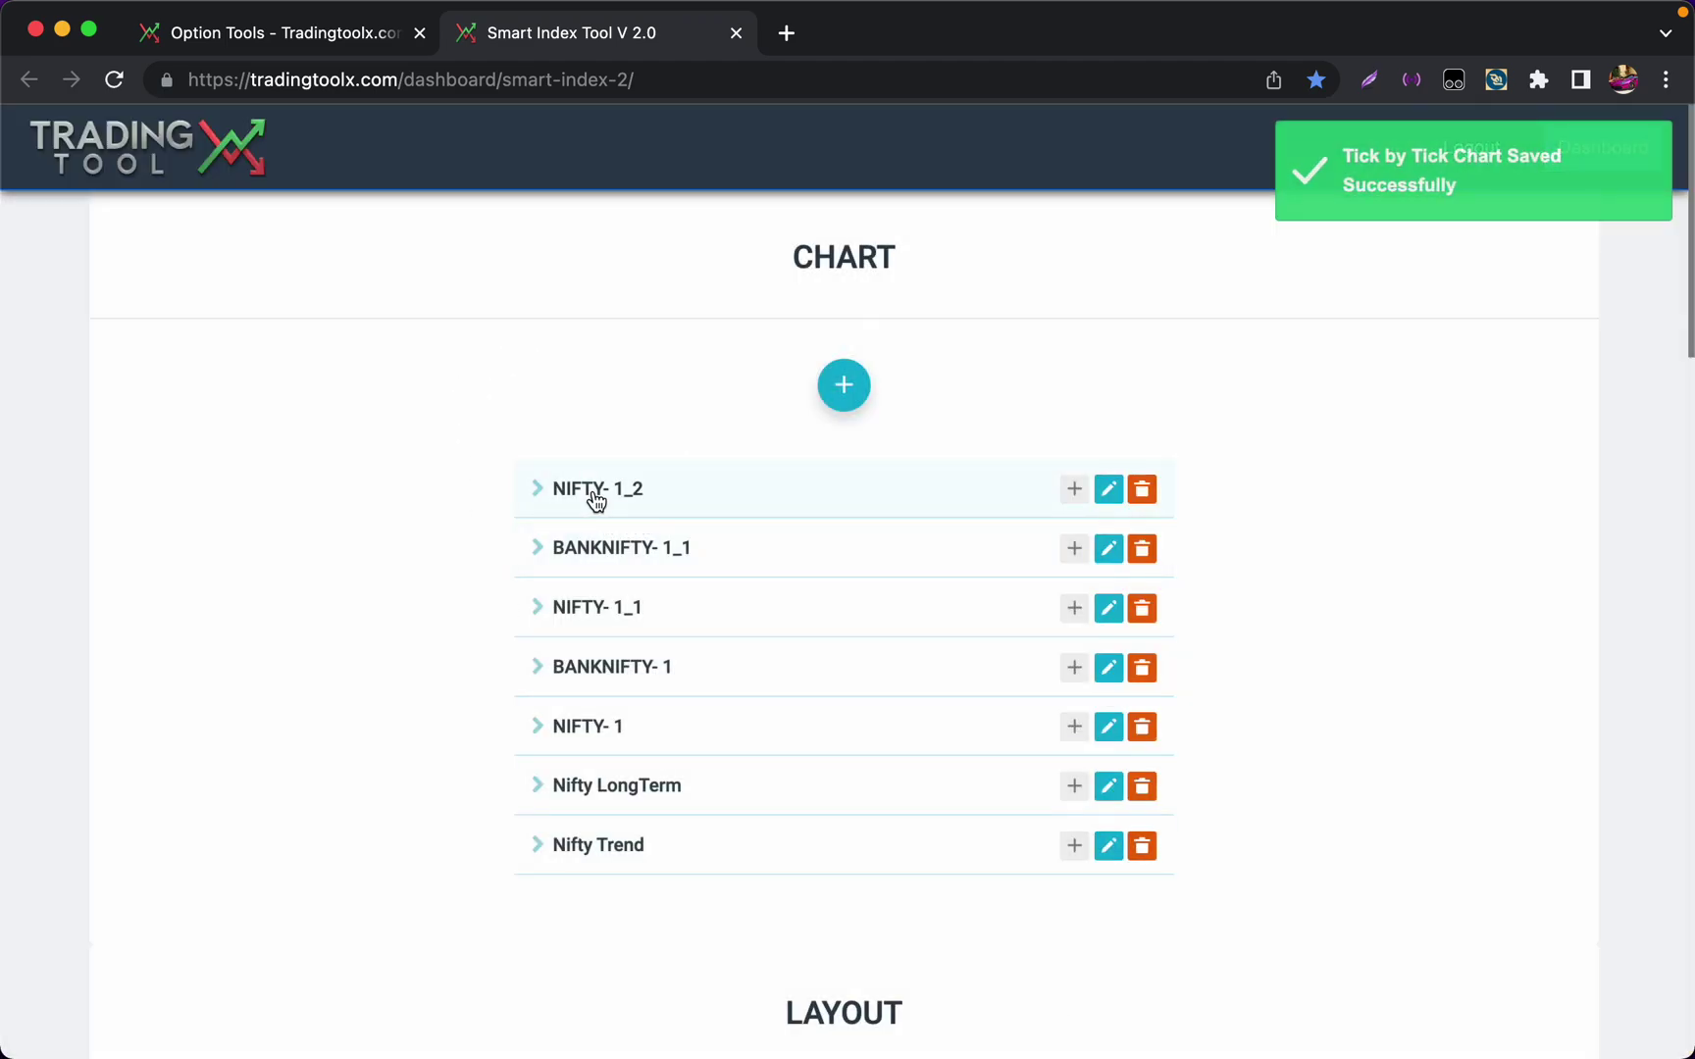
Open NIFTY- 1_2 and switch its timeframe to 3
{"action": "left_click", "coordinate": [591, 490]}
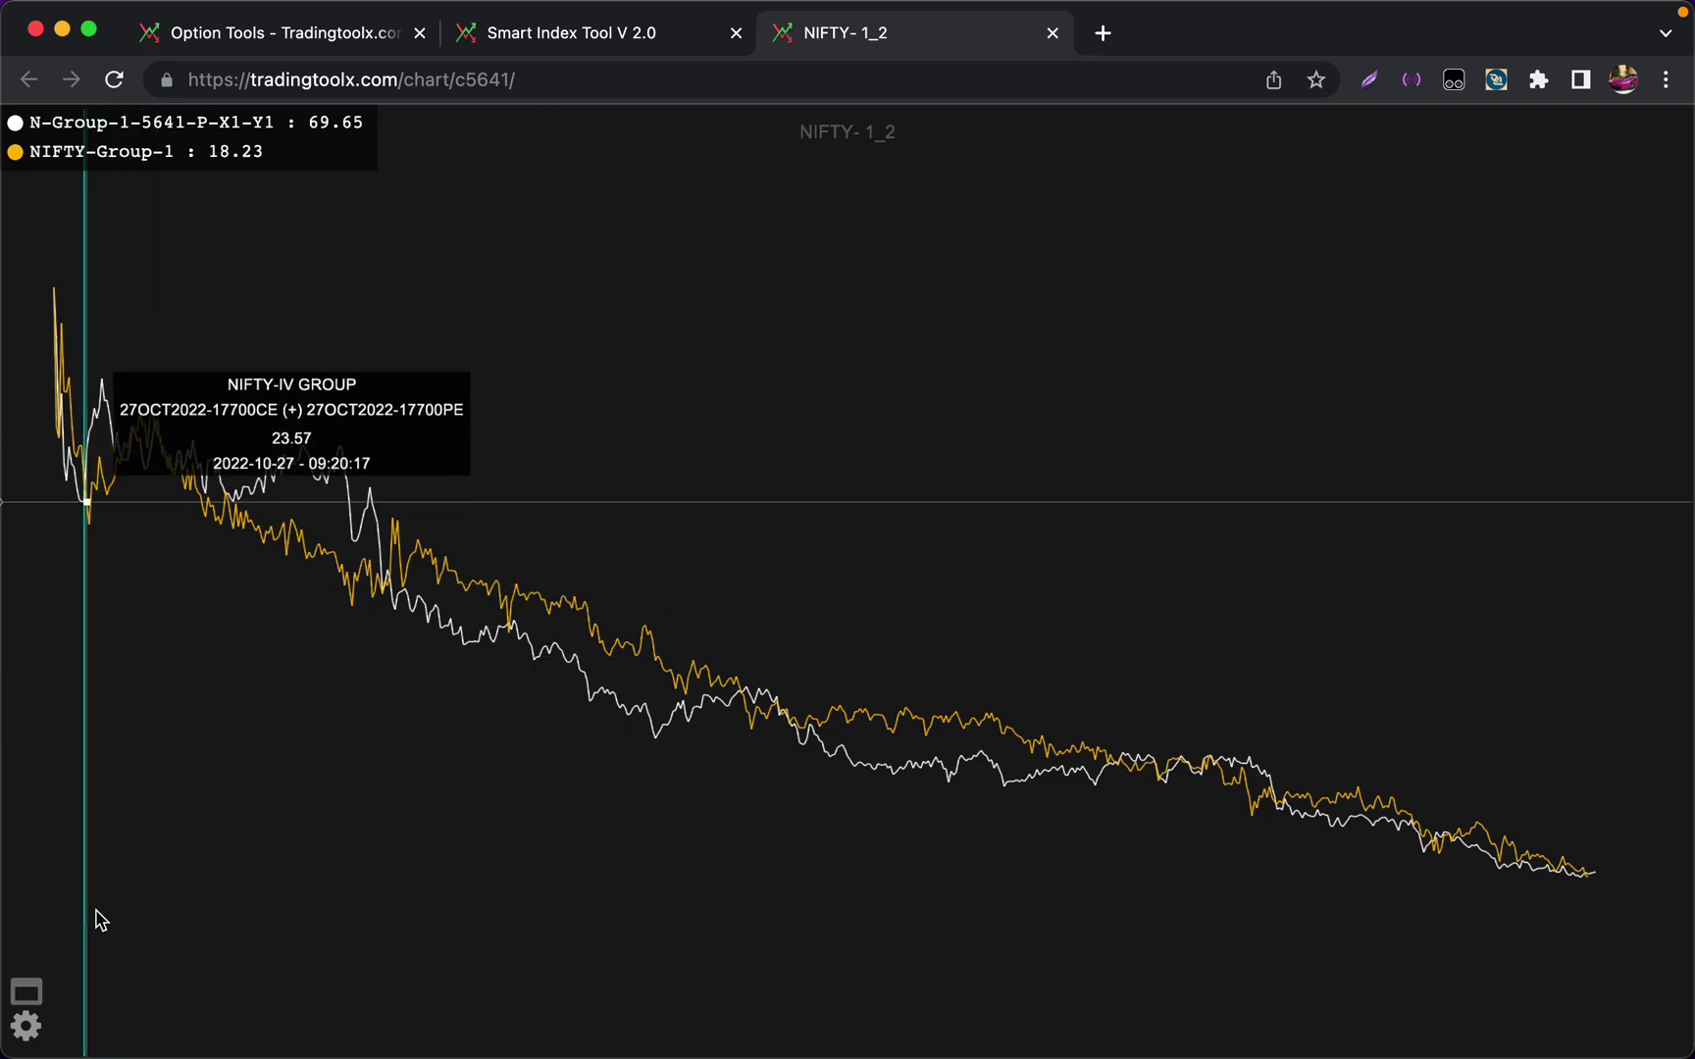
{"action": "left_click", "coordinate": [27, 1025]}
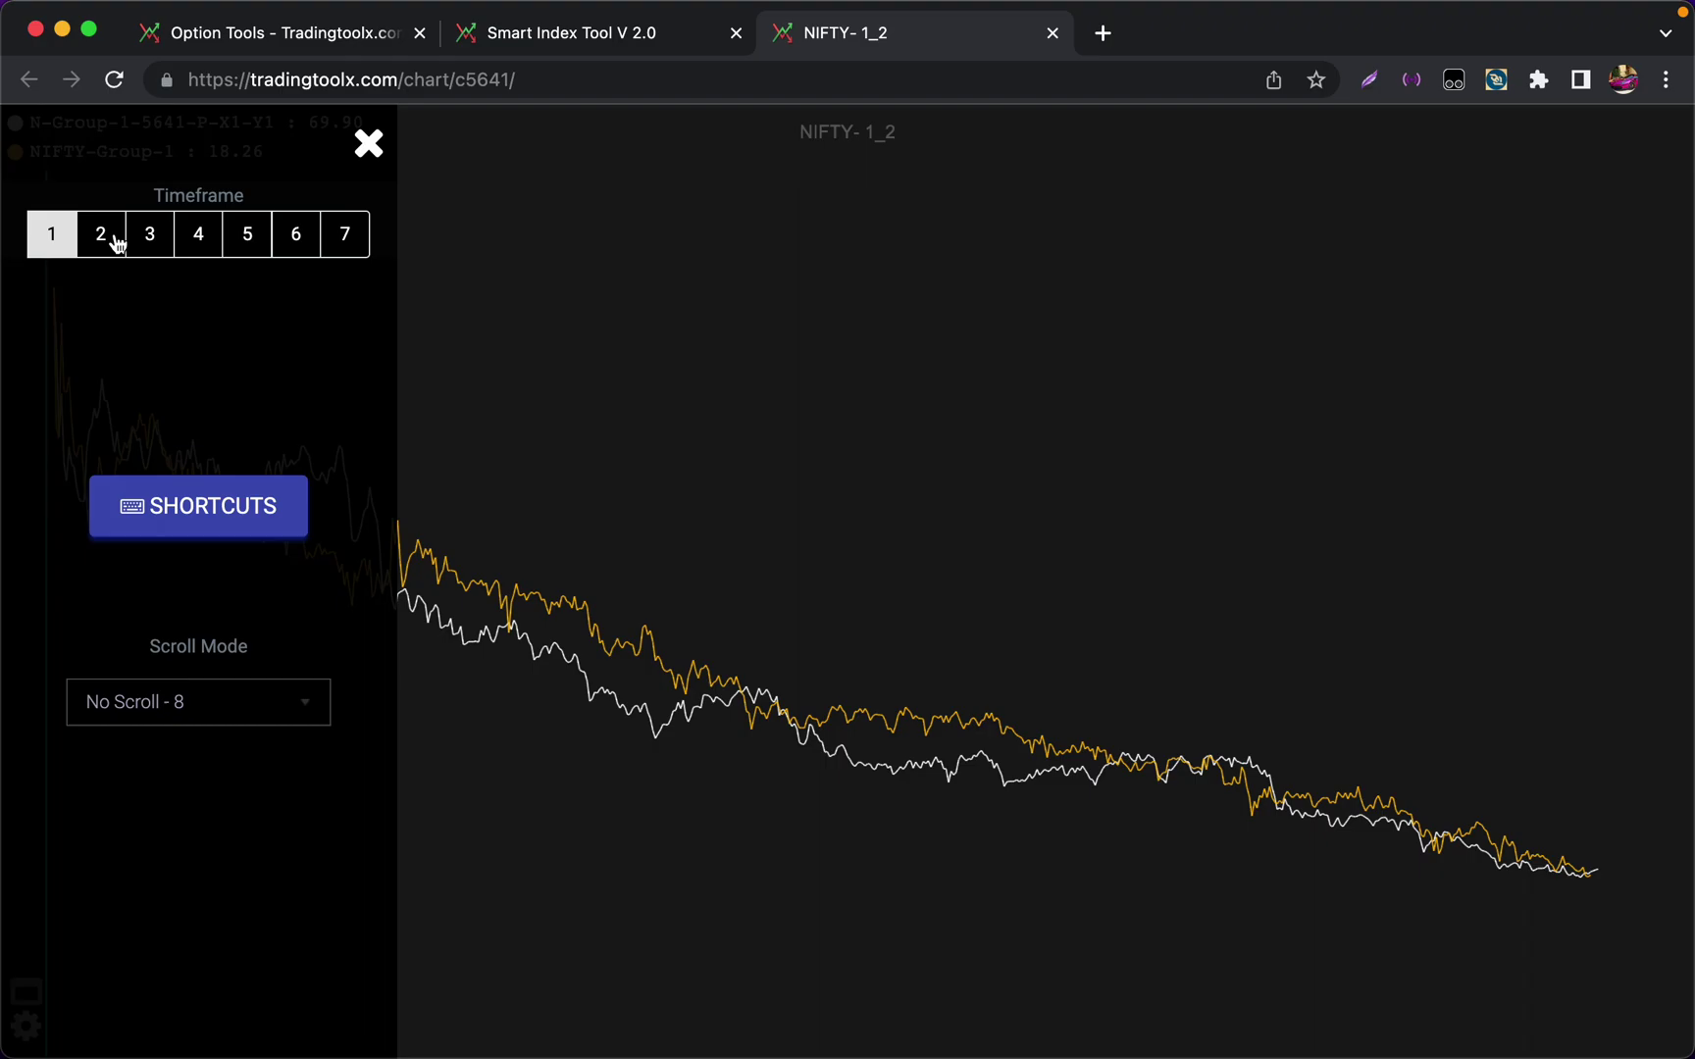
{"action": "left_click", "coordinate": [109, 240]}
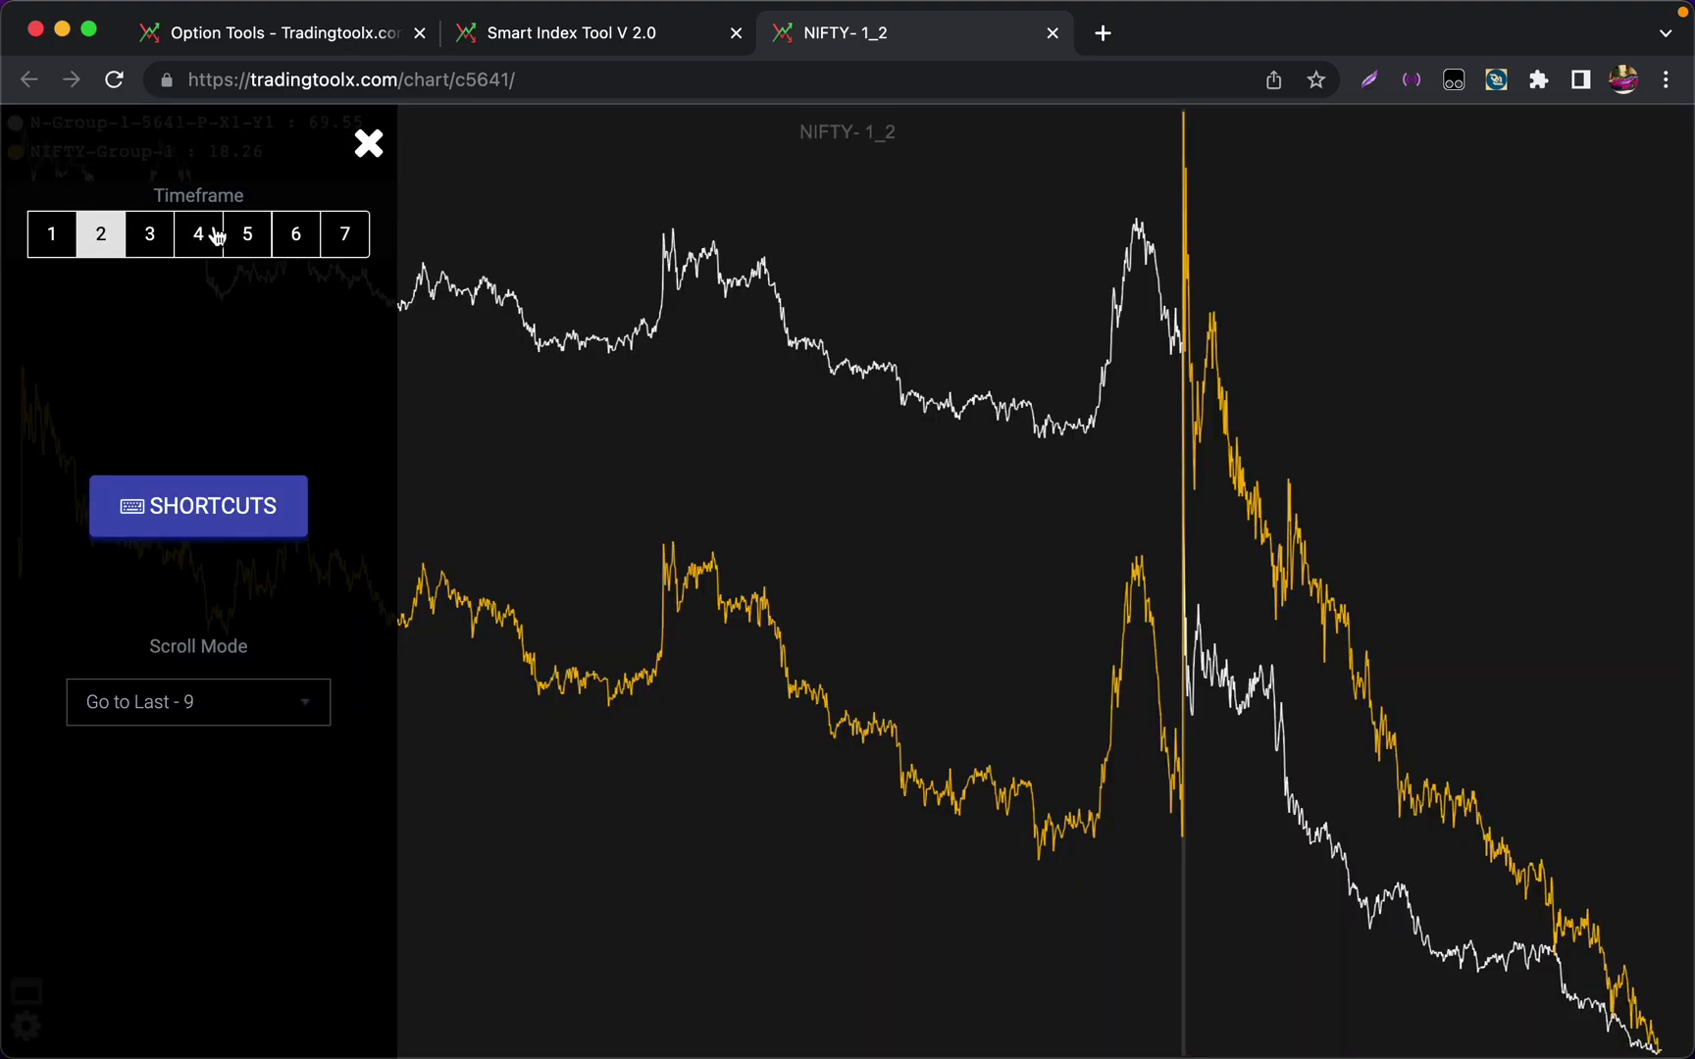
{"action": "left_click", "coordinate": [145, 231]}
{"action": "left_click", "coordinate": [355, 154]}
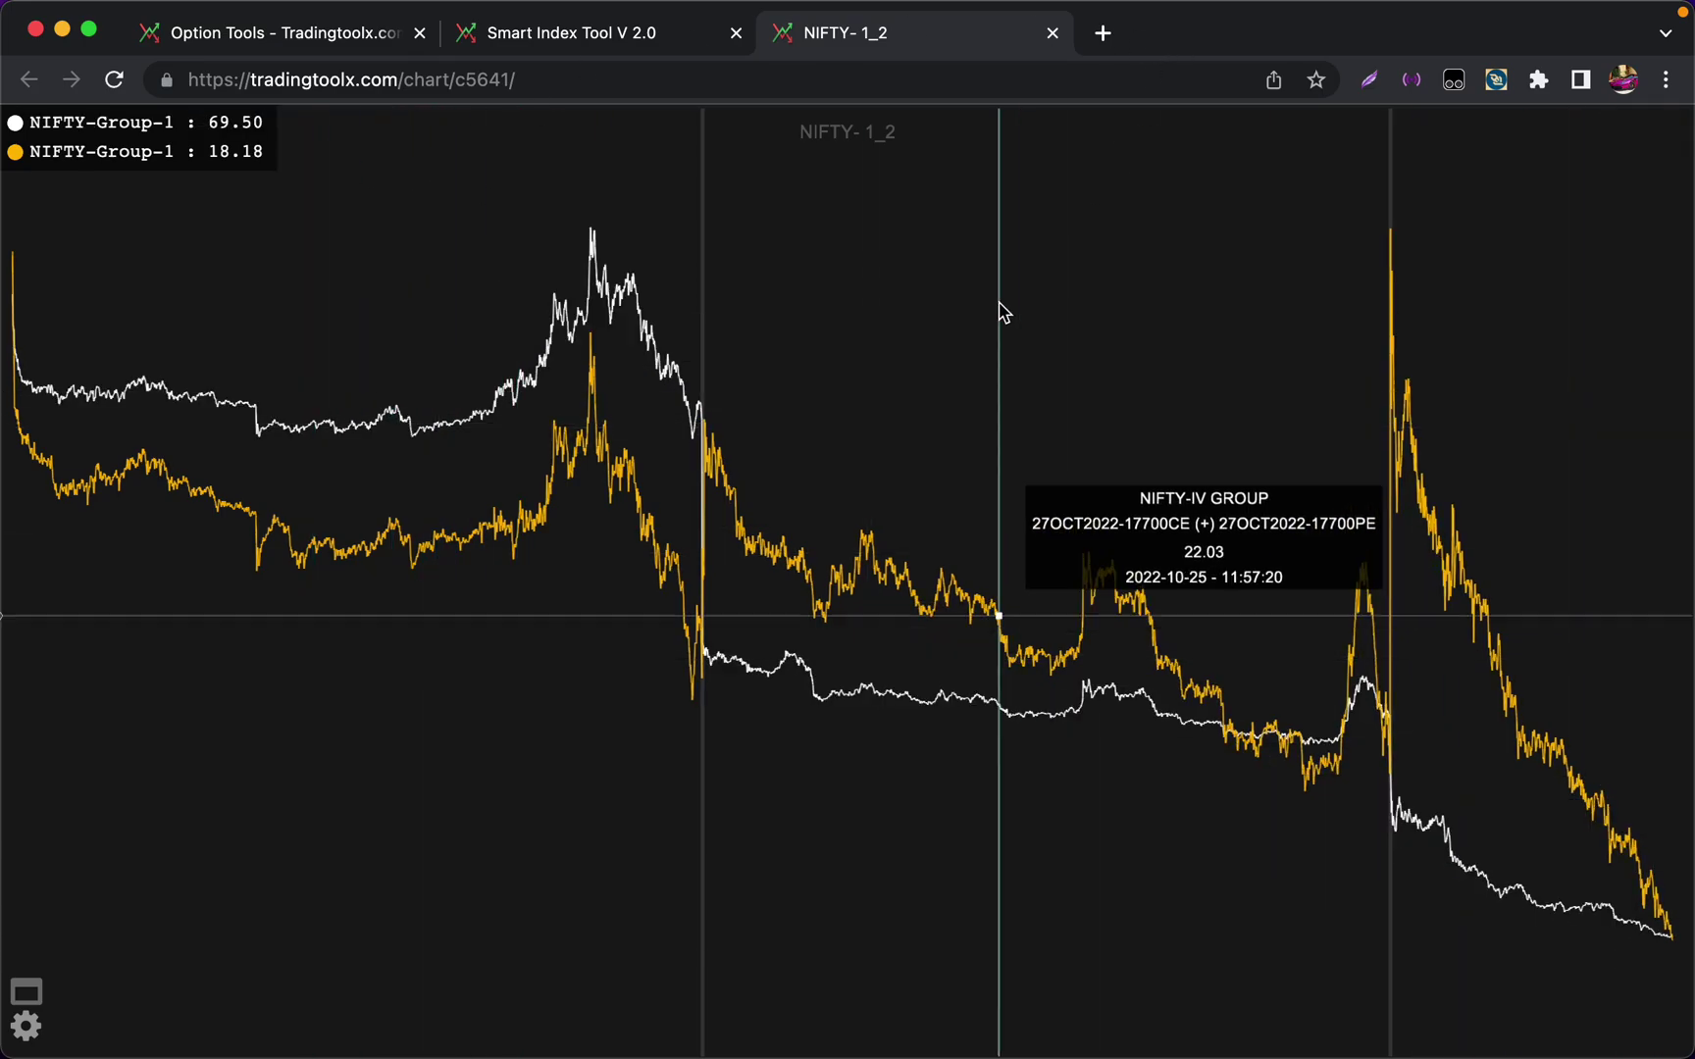
Start a new chart and pick the BANKNIFTY 41500 CE and 41000 PE strikes
{"action": "left_click", "coordinate": [1053, 32]}
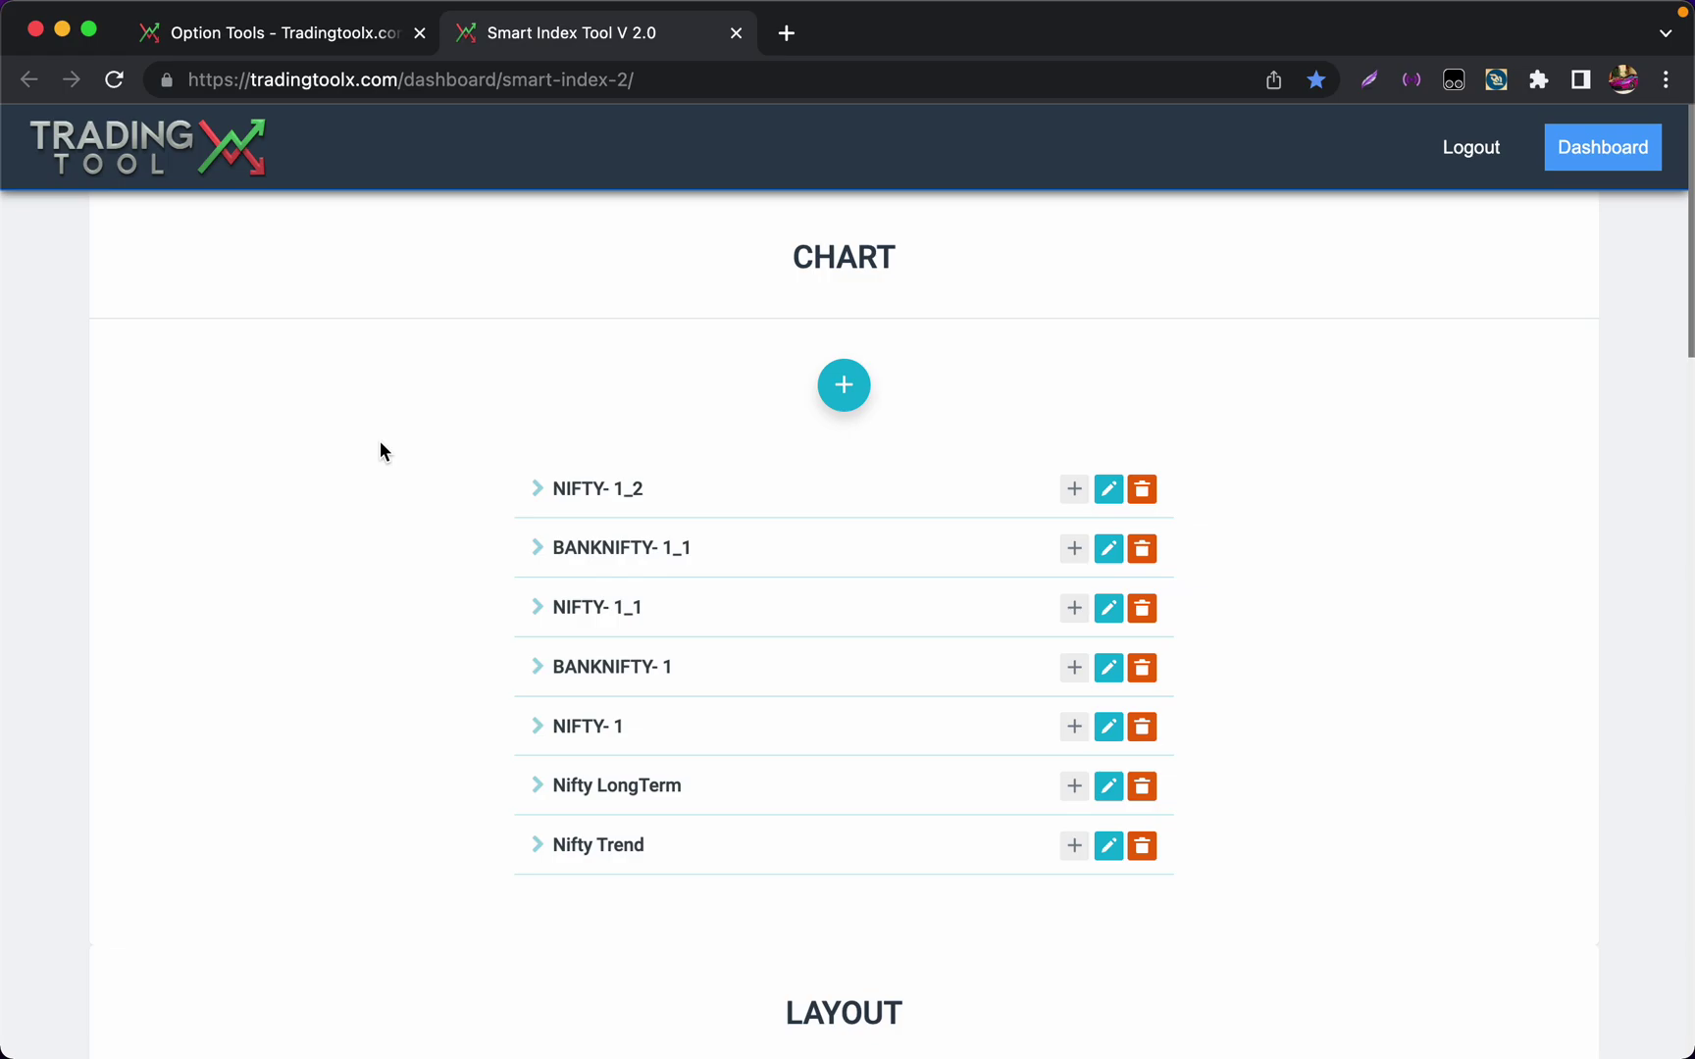
{"action": "left_click", "coordinate": [843, 384]}
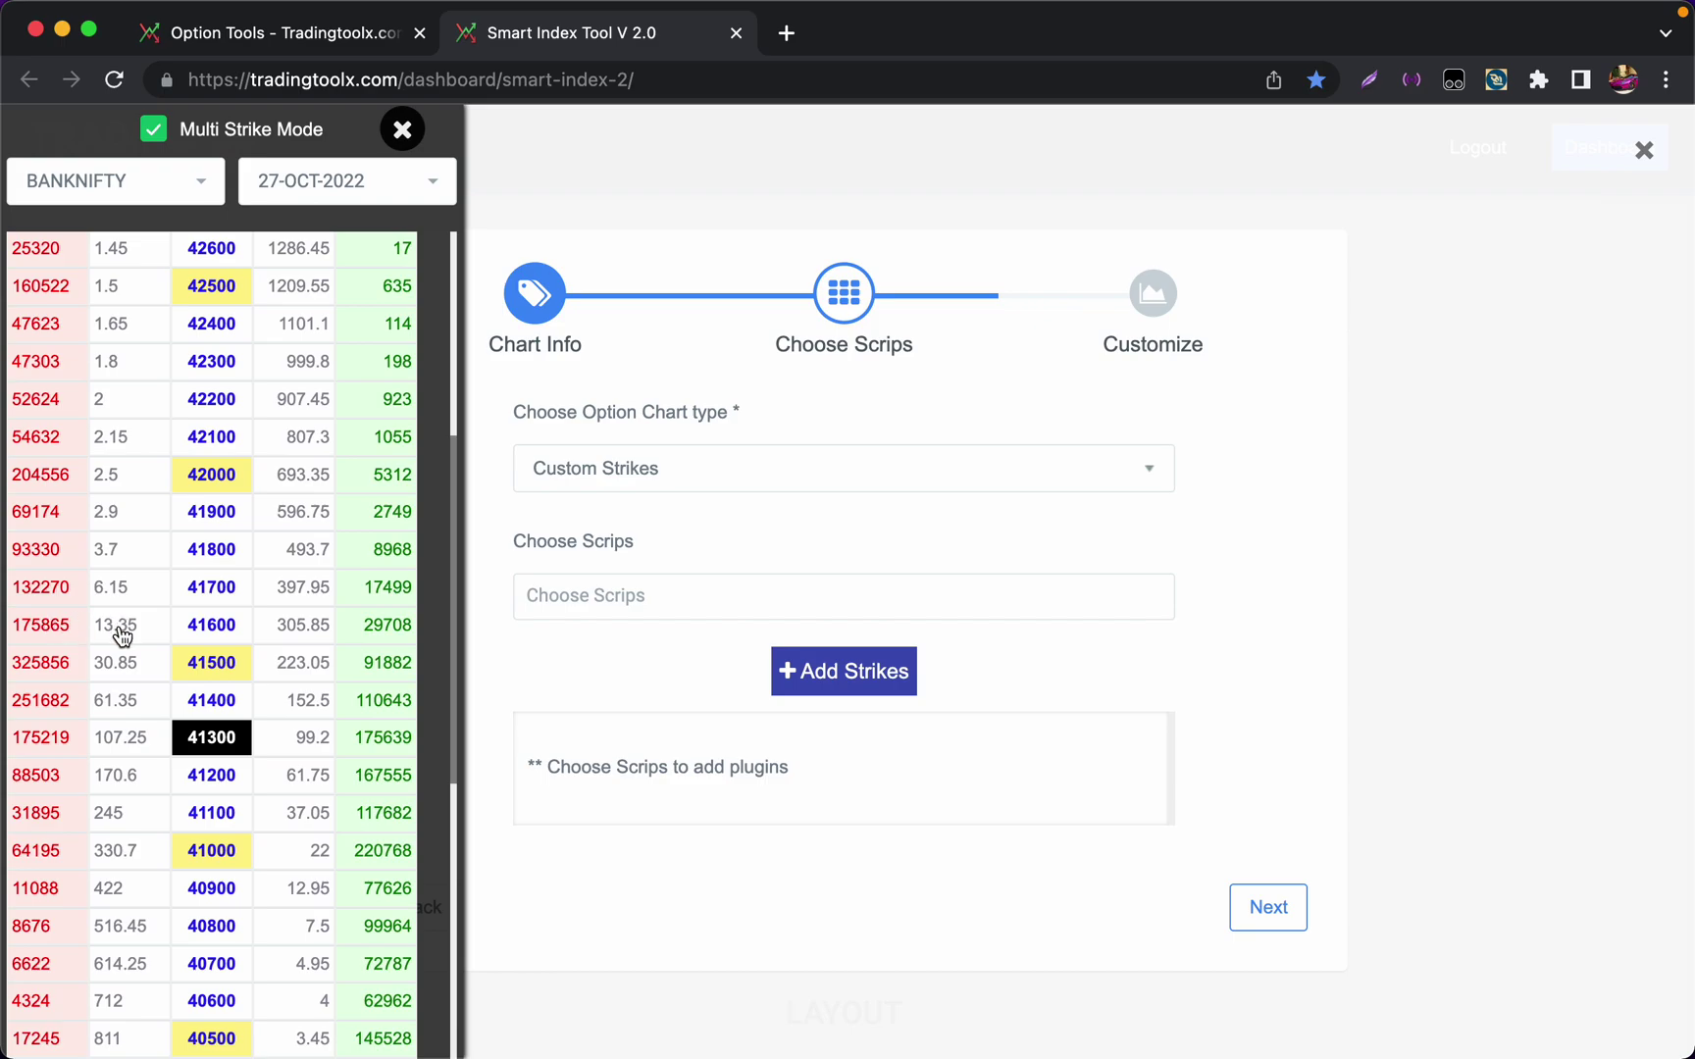
{"action": "left_click", "coordinate": [116, 663]}
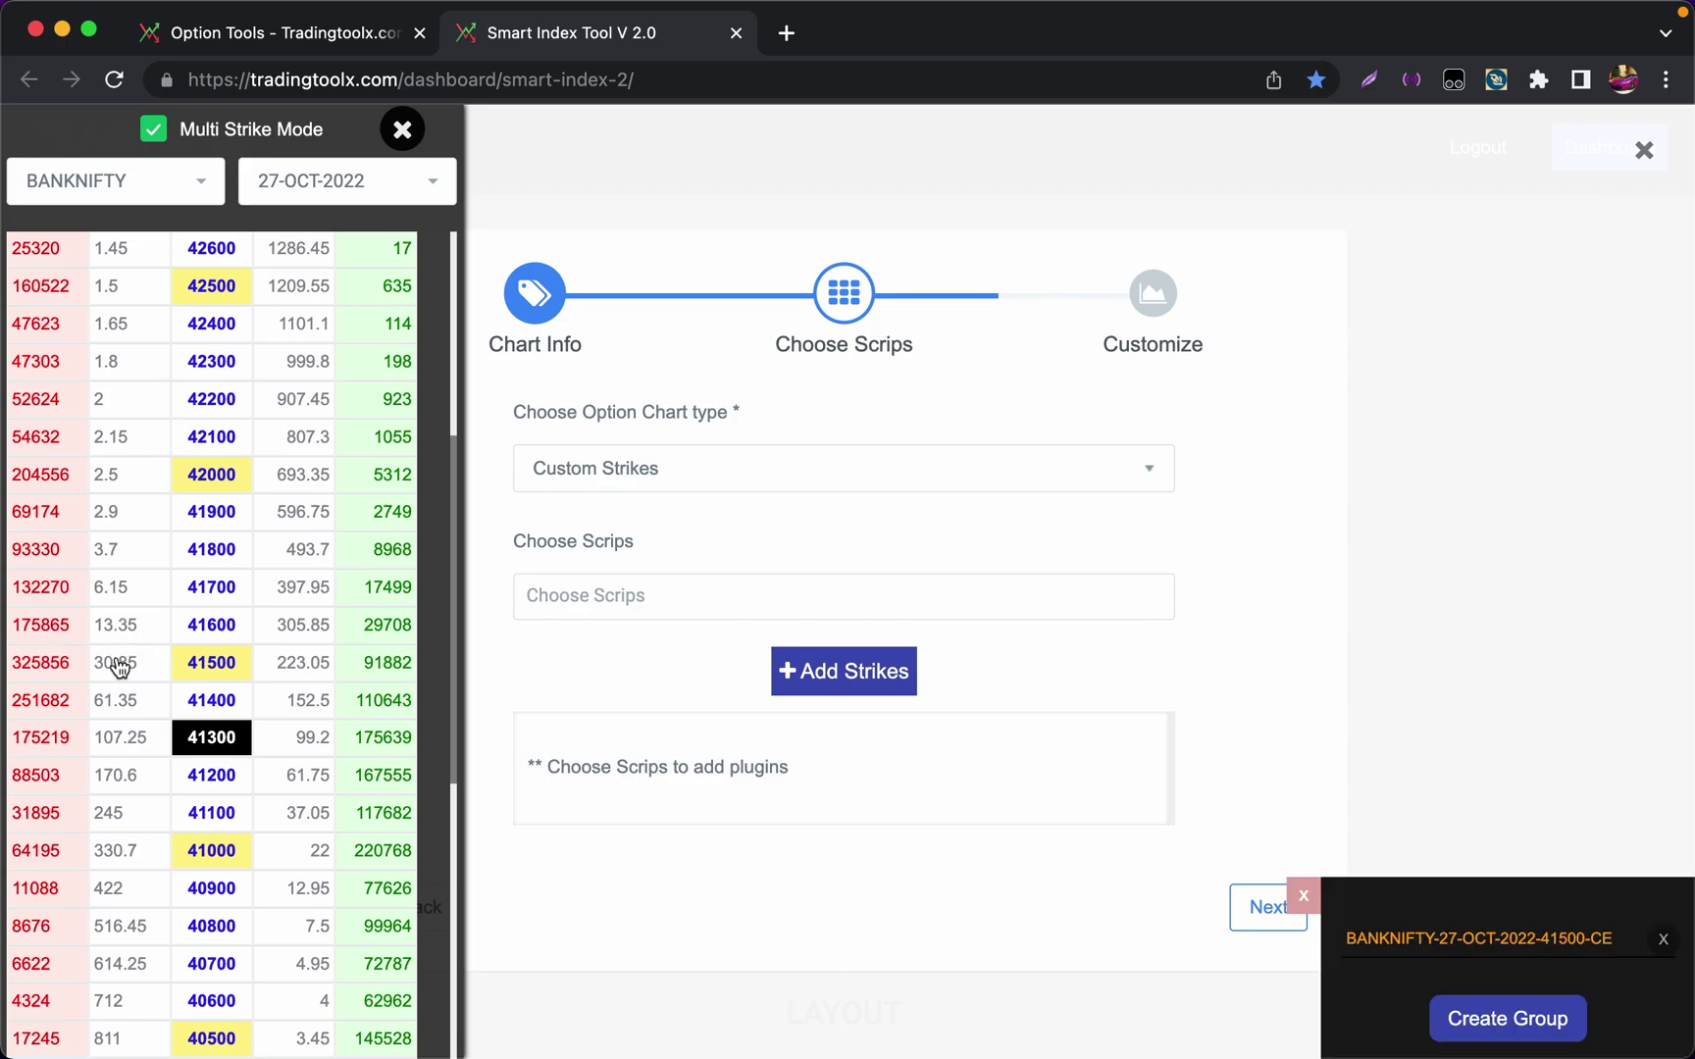
{"action": "left_click", "coordinate": [365, 860]}
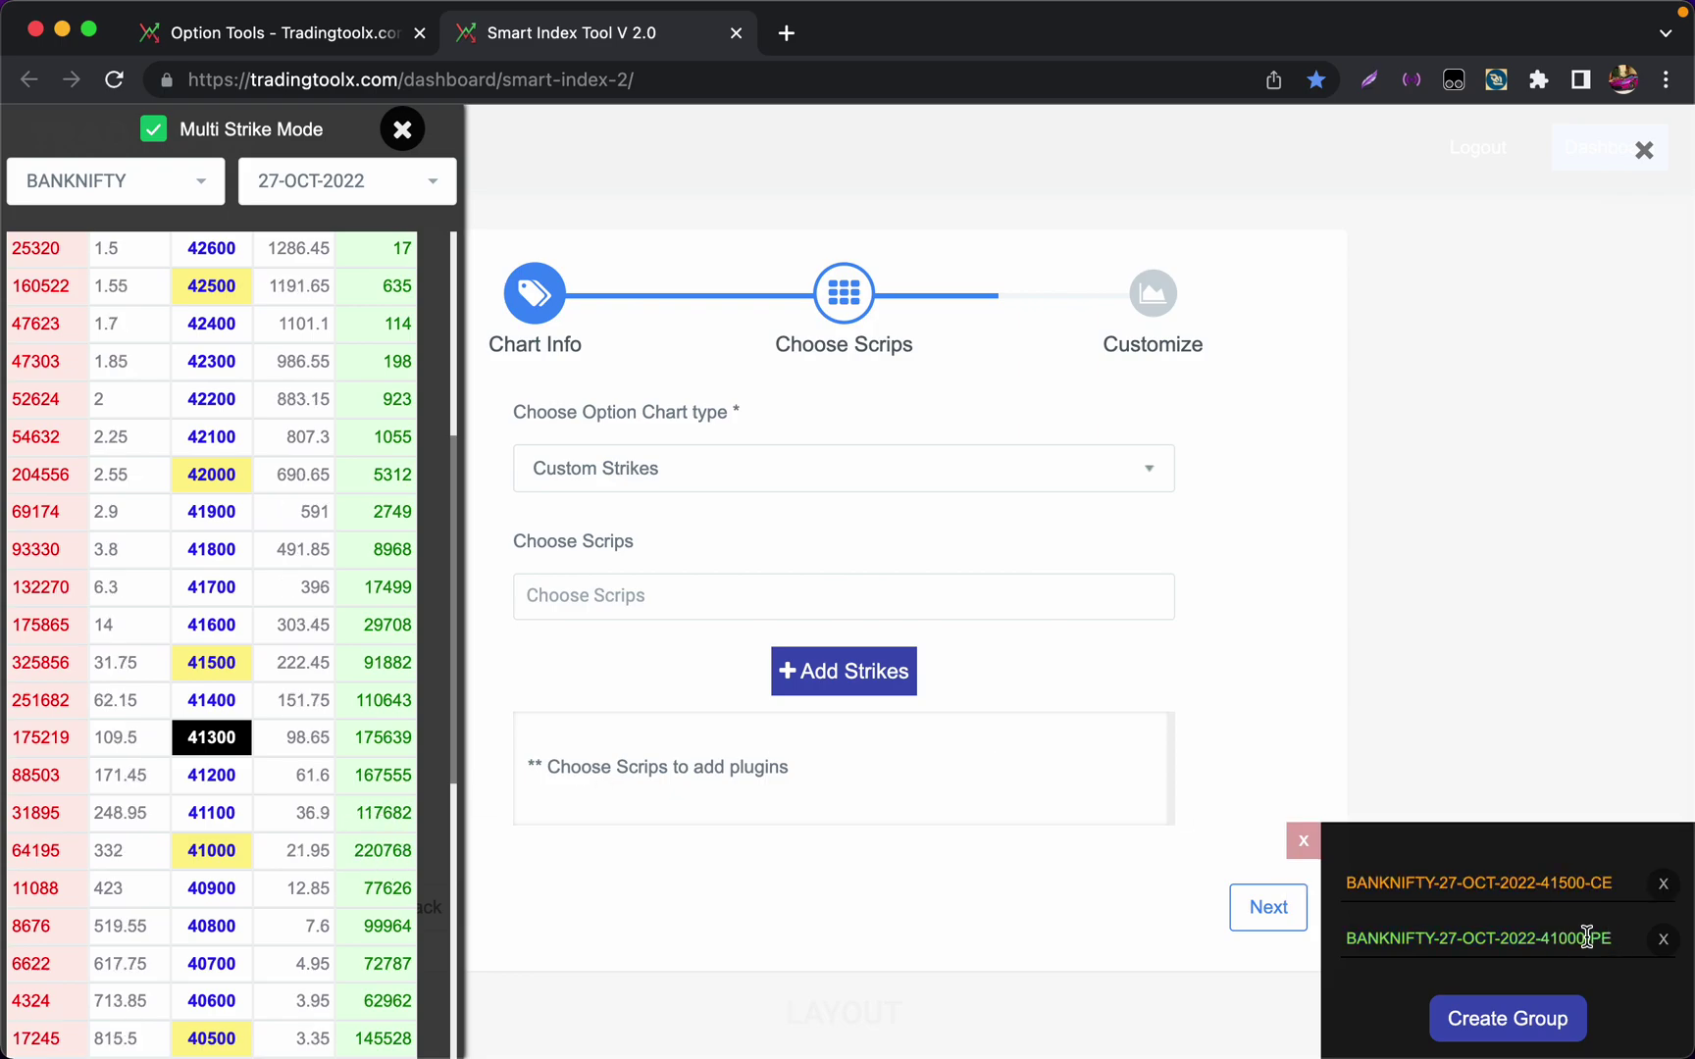
Group both strikes as BANKNIFTY-Group-1 with PRICE, IV and PRICE - MA plots
{"action": "left_click", "coordinate": [1504, 1020]}
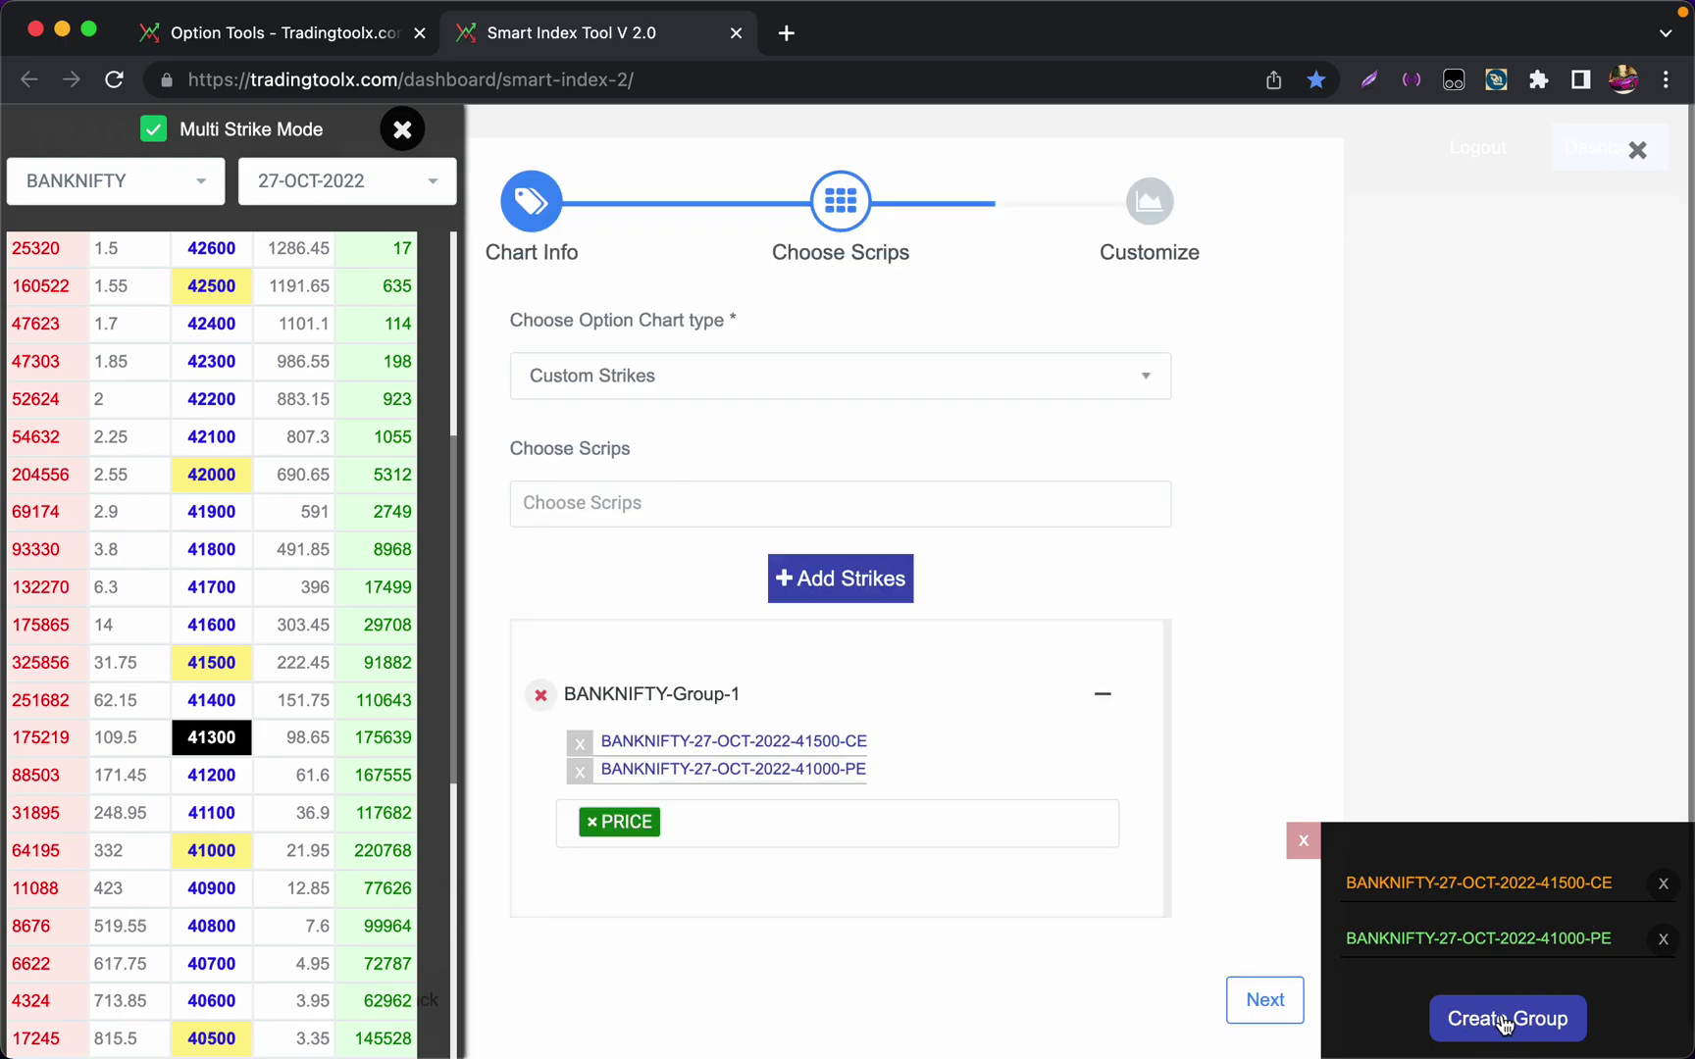
{"action": "left_click", "coordinate": [846, 816]}
{"action": "type", "text": "iv"}
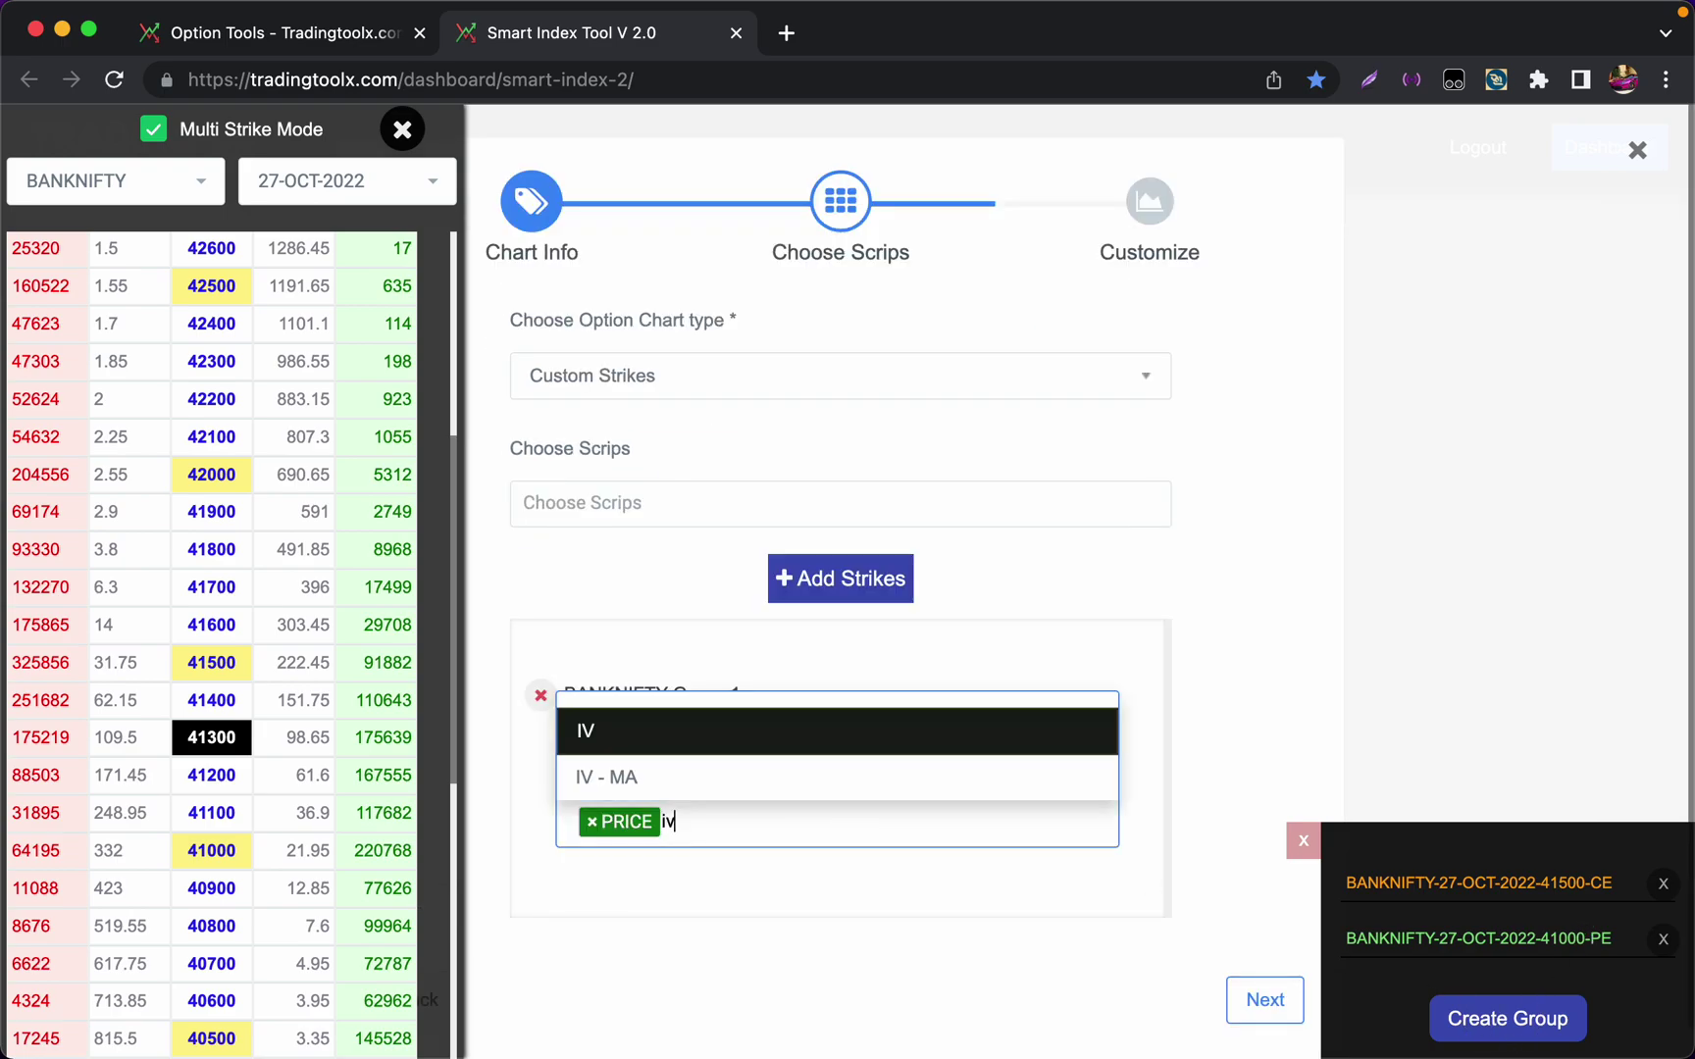
{"action": "left_click", "coordinate": [612, 732]}
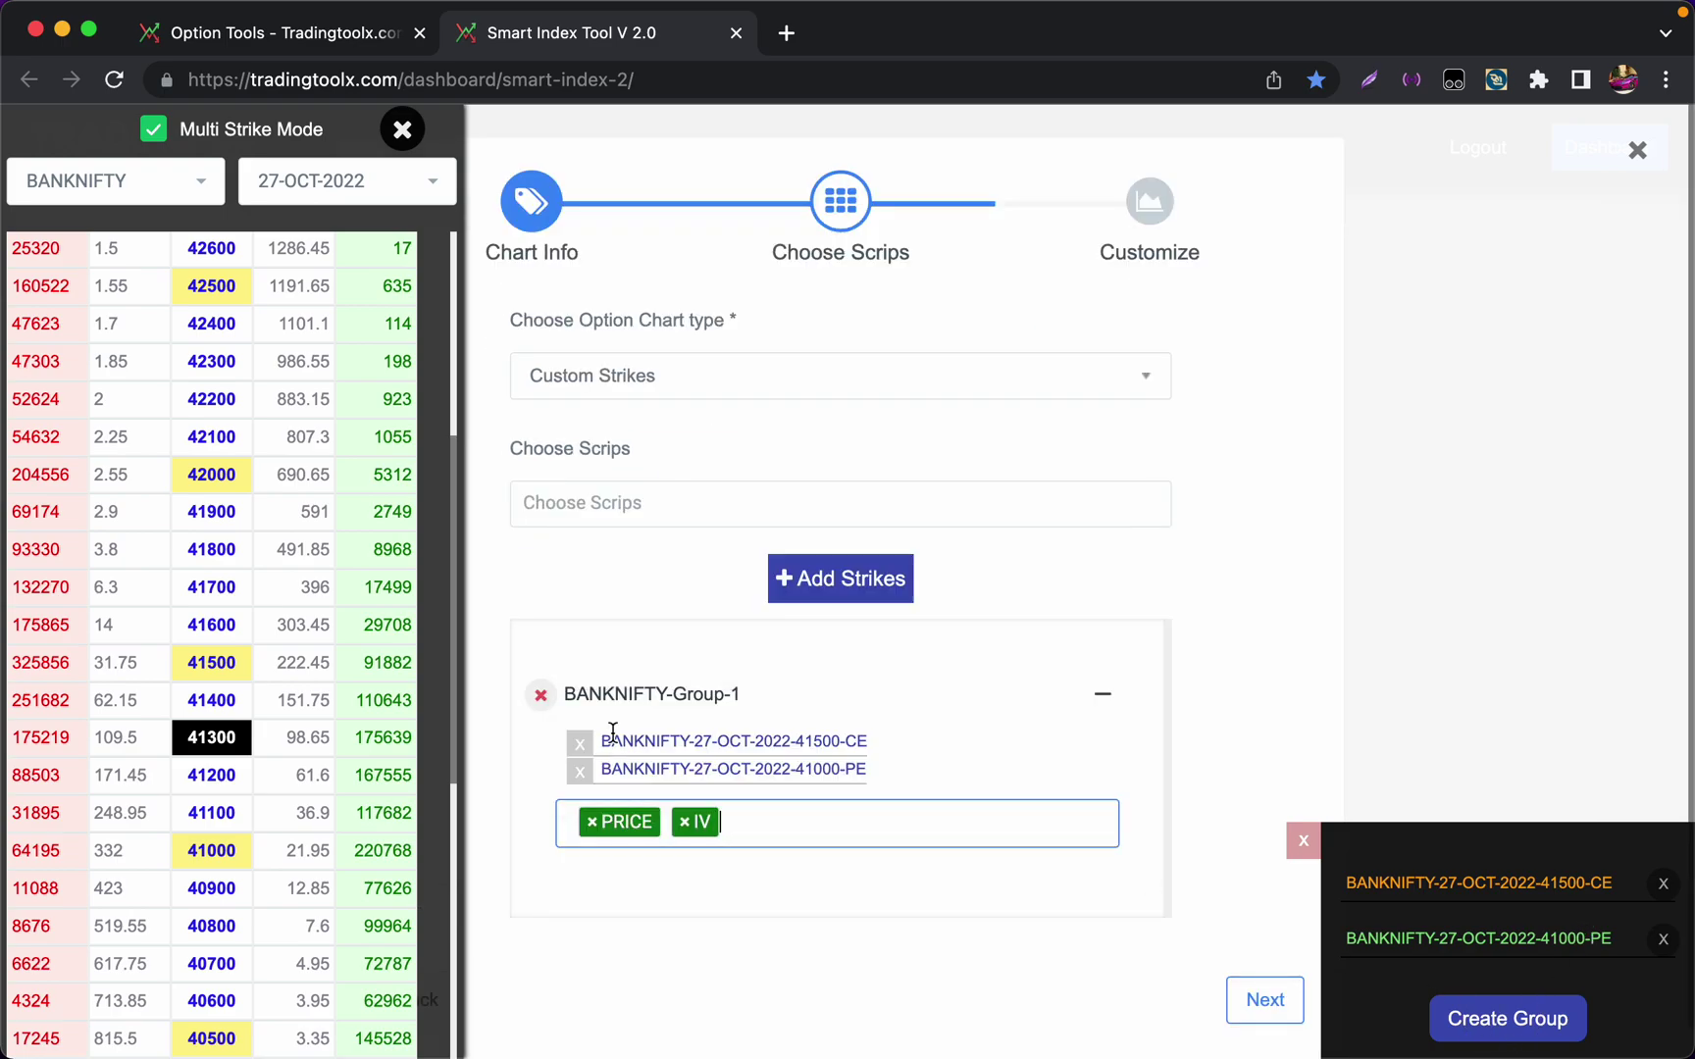
{"action": "left_click", "coordinate": [766, 816]}
{"action": "left_click", "coordinate": [685, 725]}
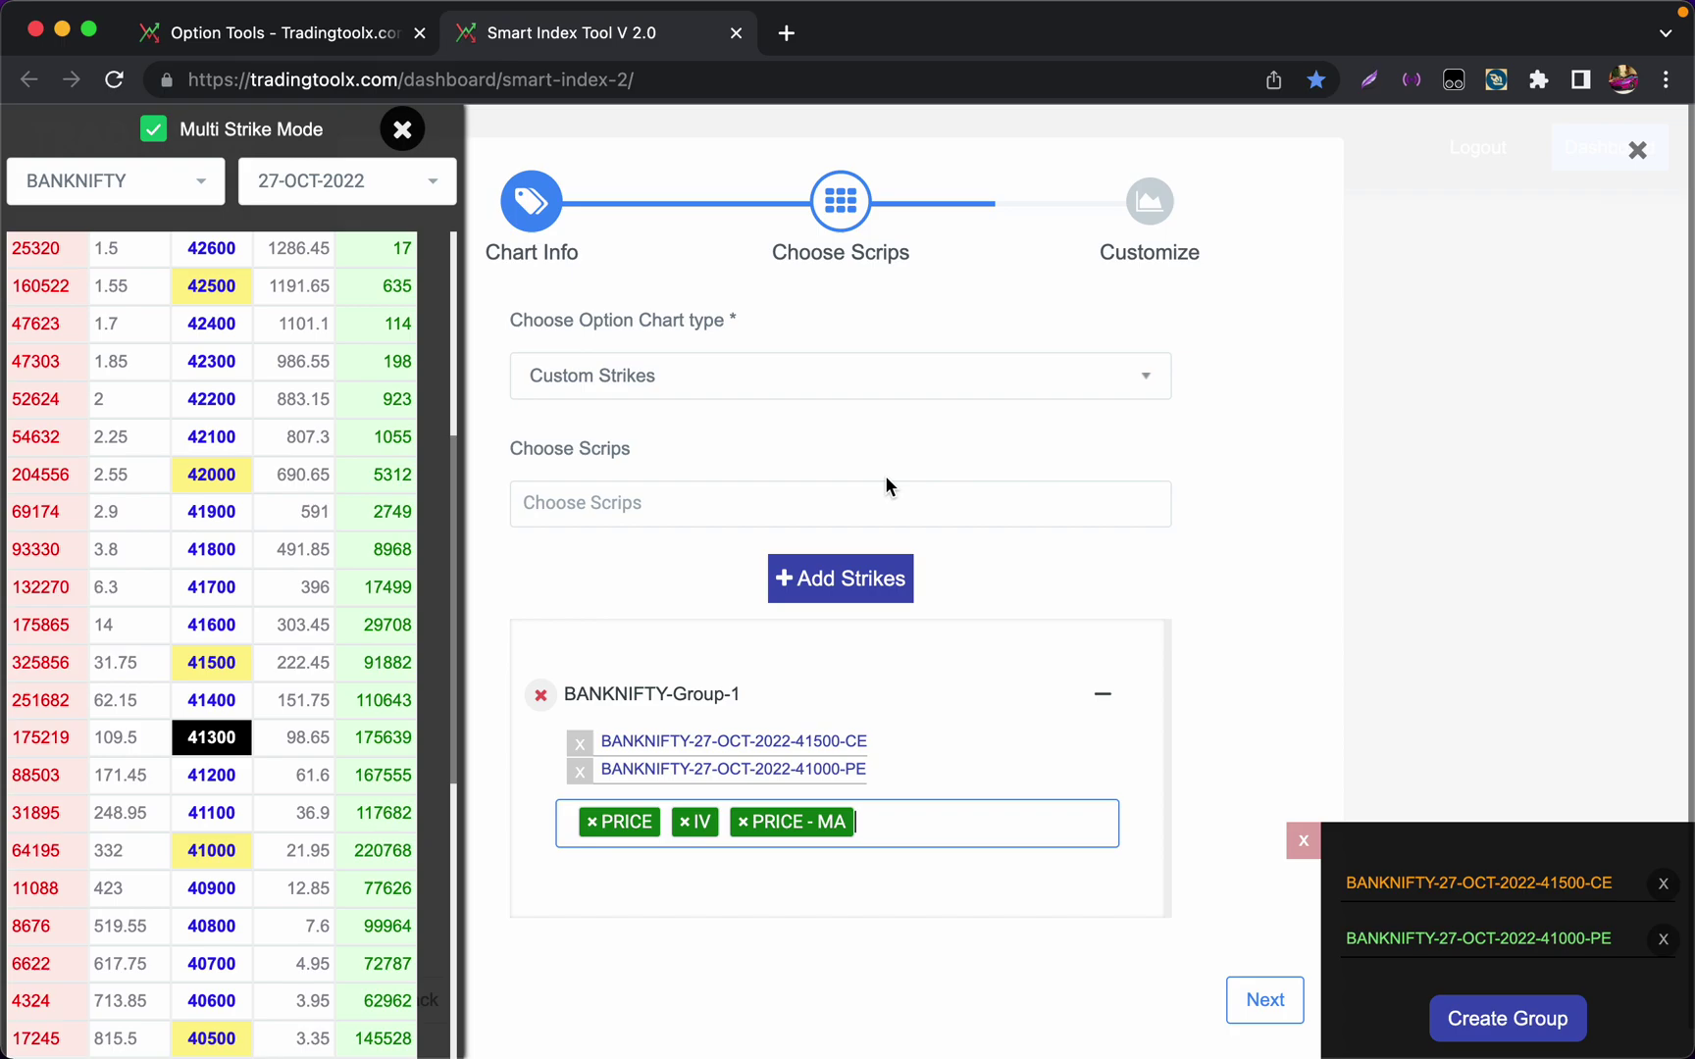
Make the PRICE - MA line bright cyan with a moving-average period of 100
{"action": "left_click", "coordinate": [1275, 998]}
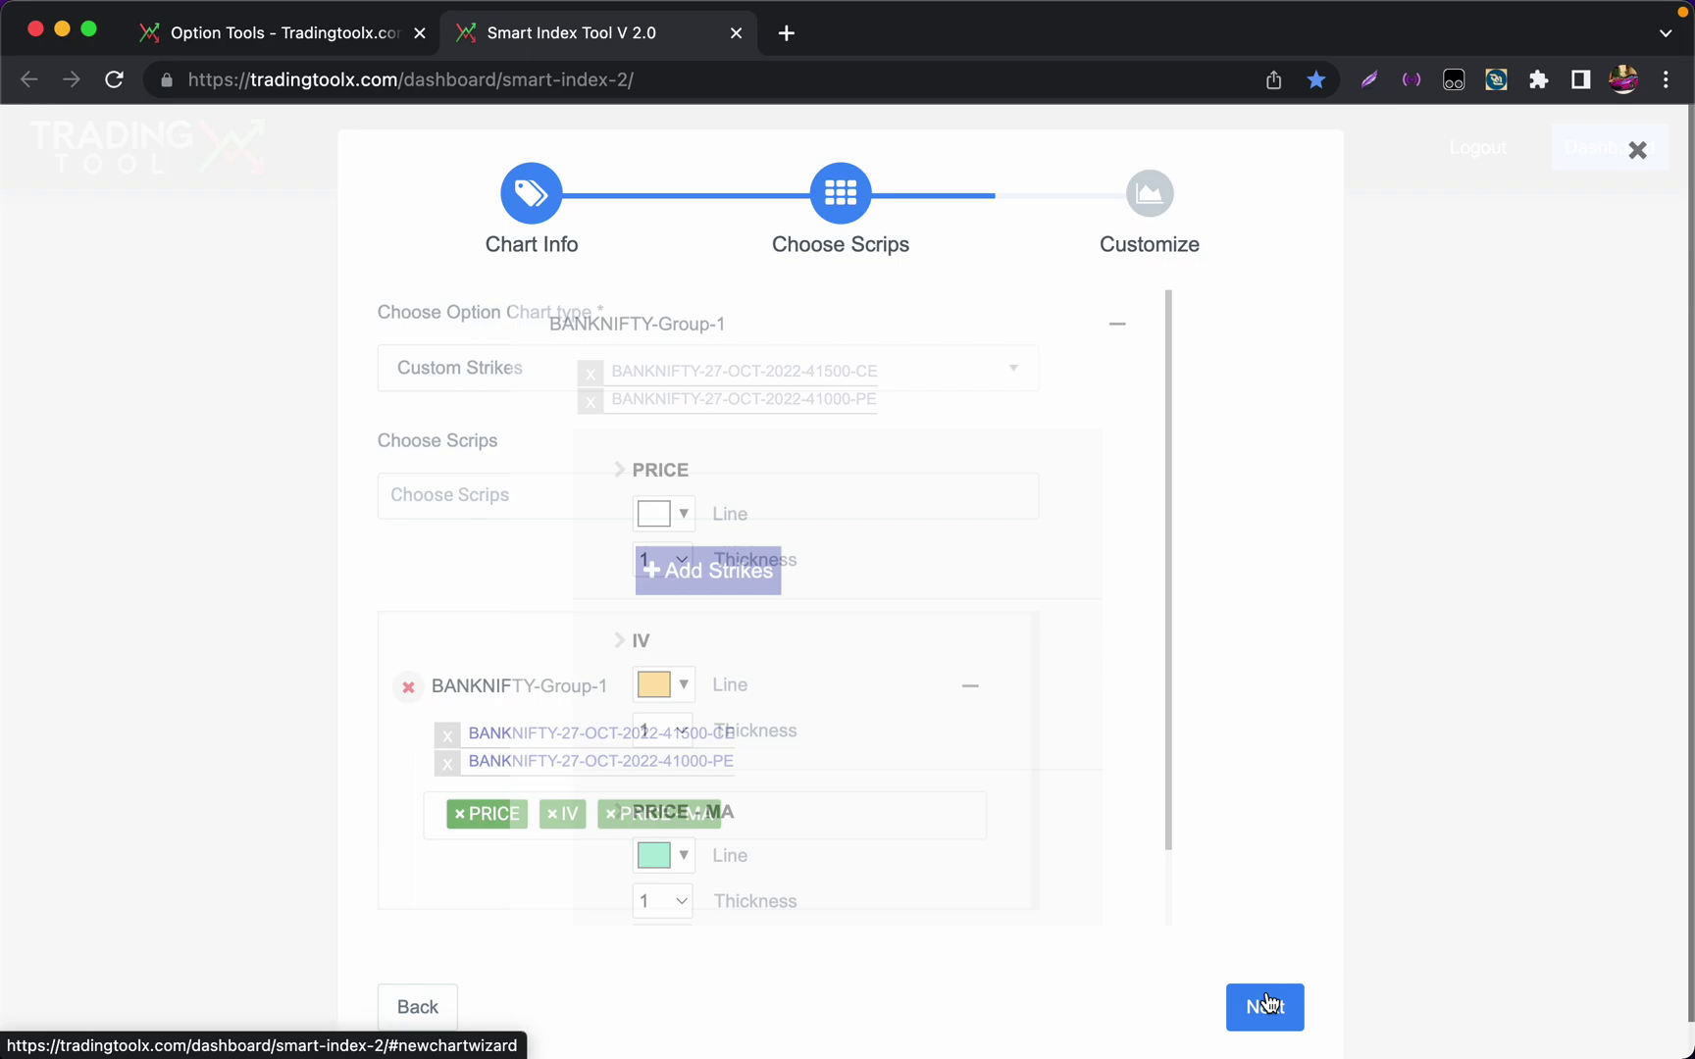
{"action": "scroll", "coordinate": [900, 689], "scroll_direction": "down", "scroll_amount": 2}
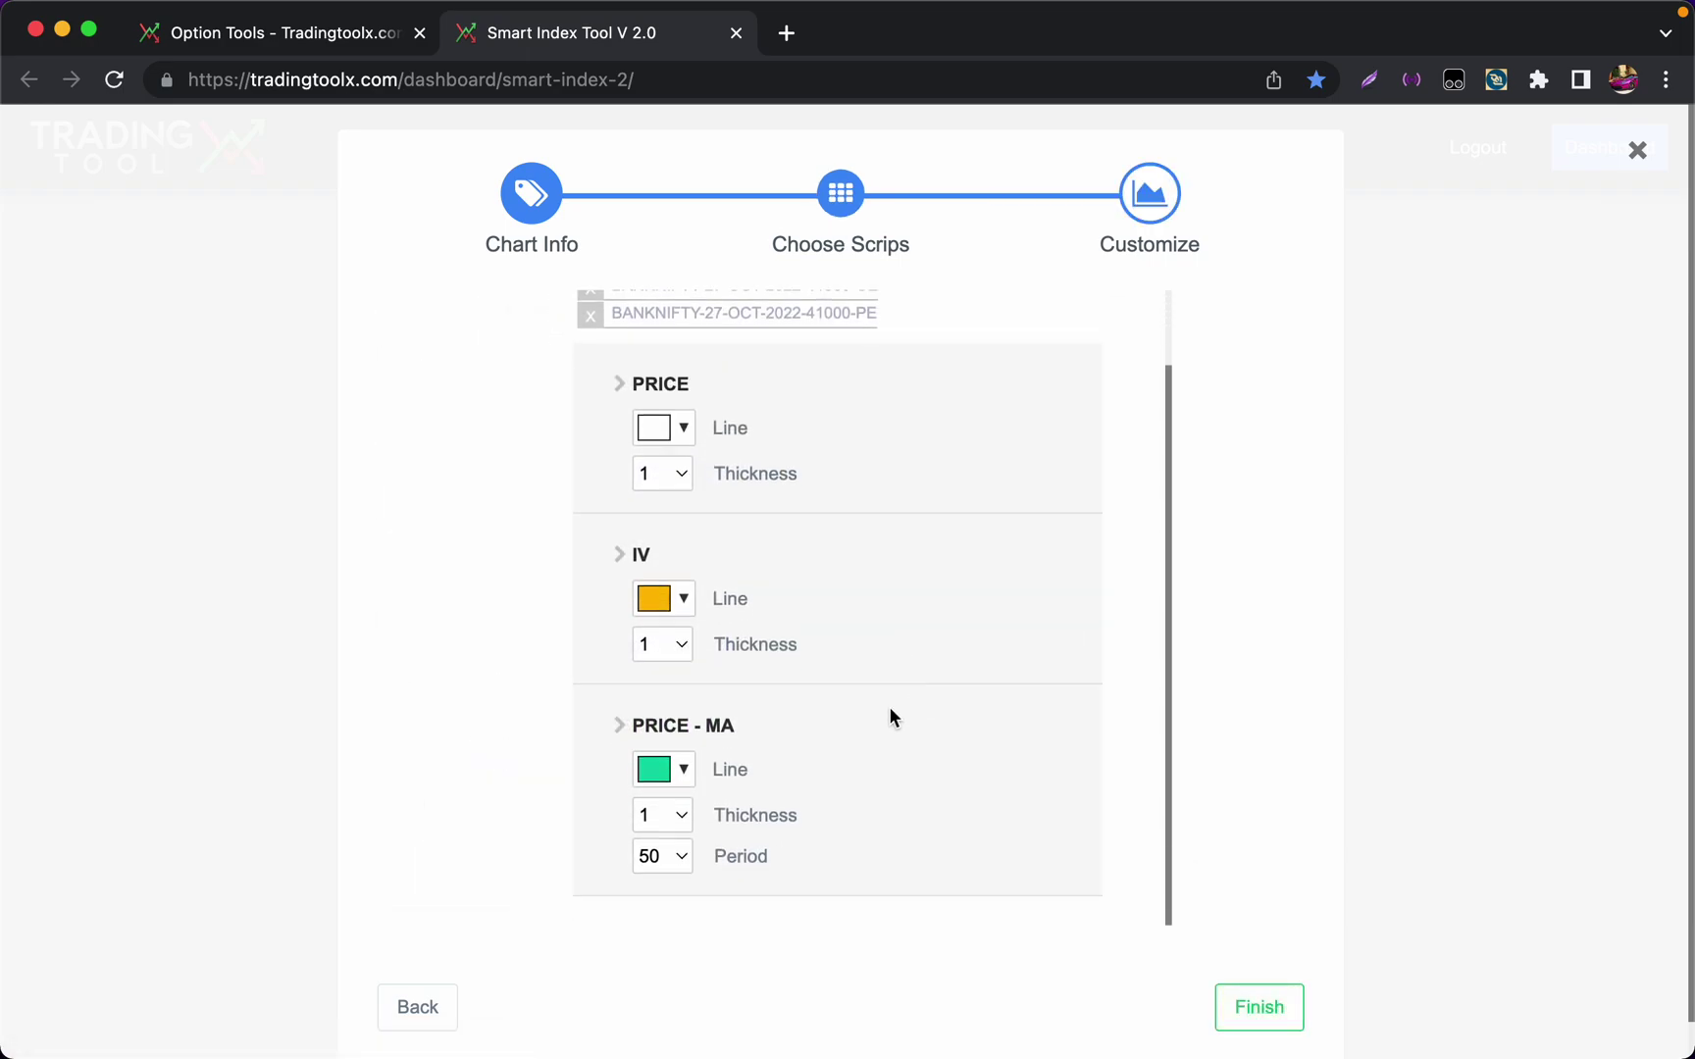
{"action": "left_click", "coordinate": [668, 775]}
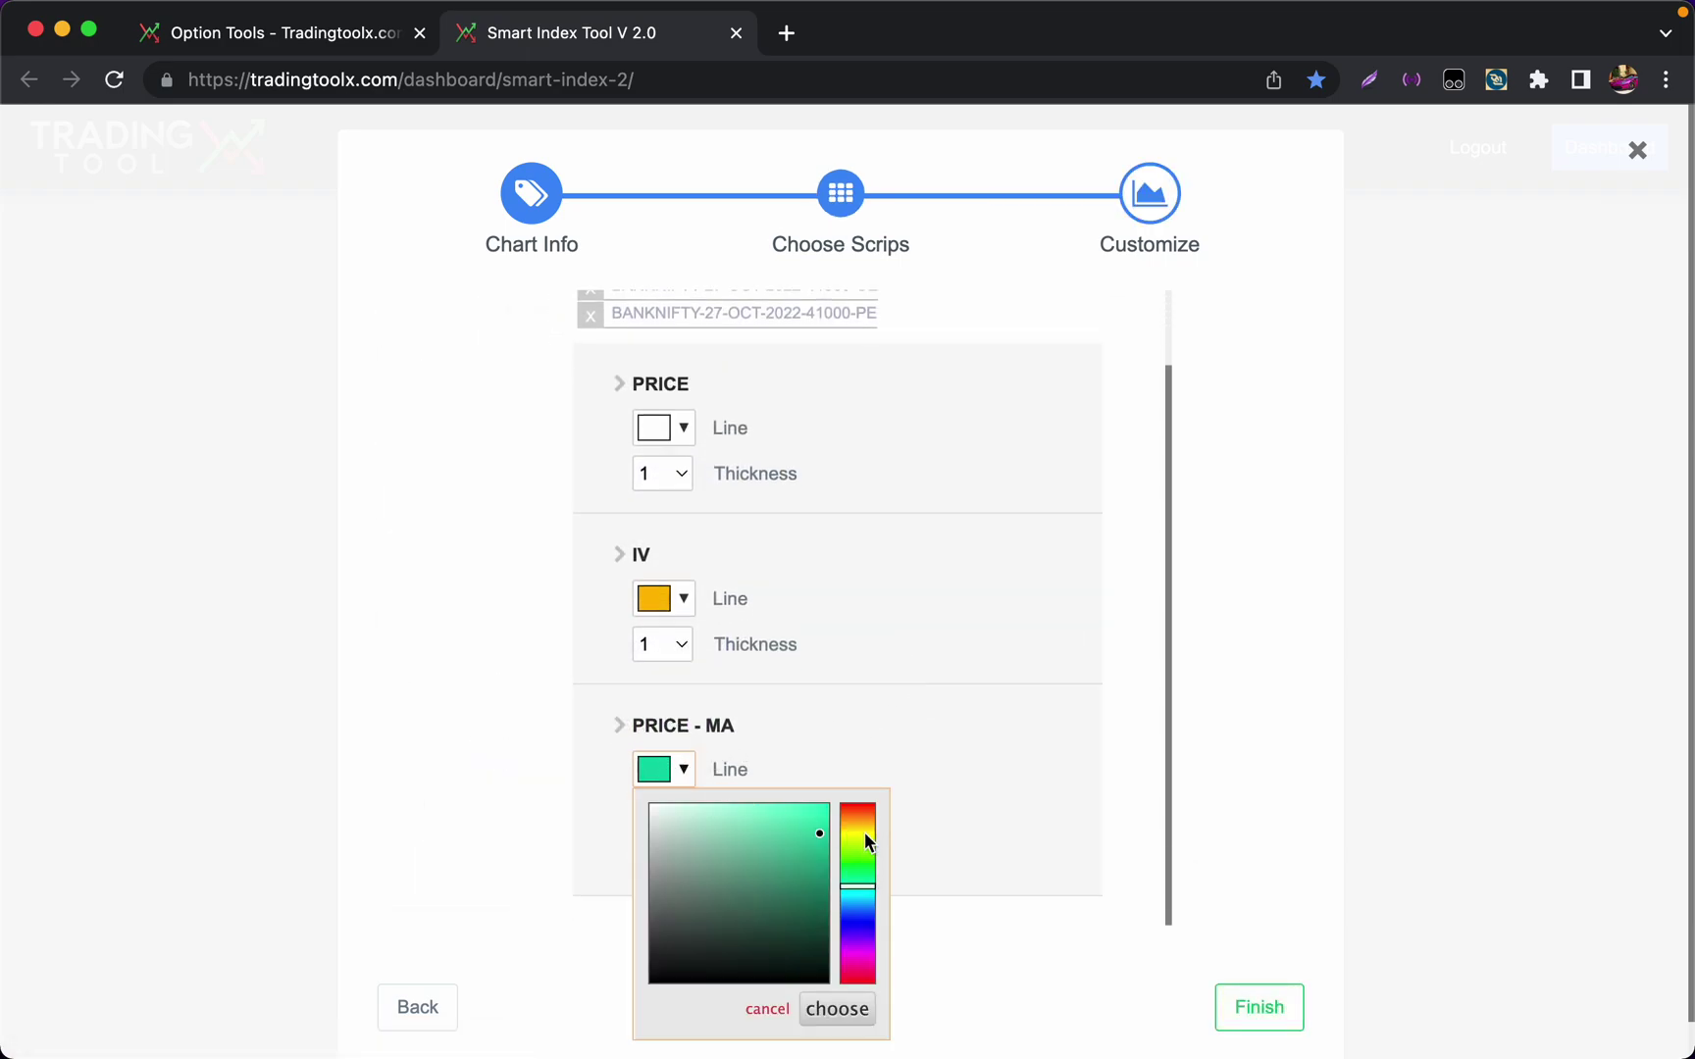
{"action": "left_click_drag", "start_coordinate": [861, 831], "coordinate": [780, 797]}
{"action": "left_click", "coordinate": [818, 721]}
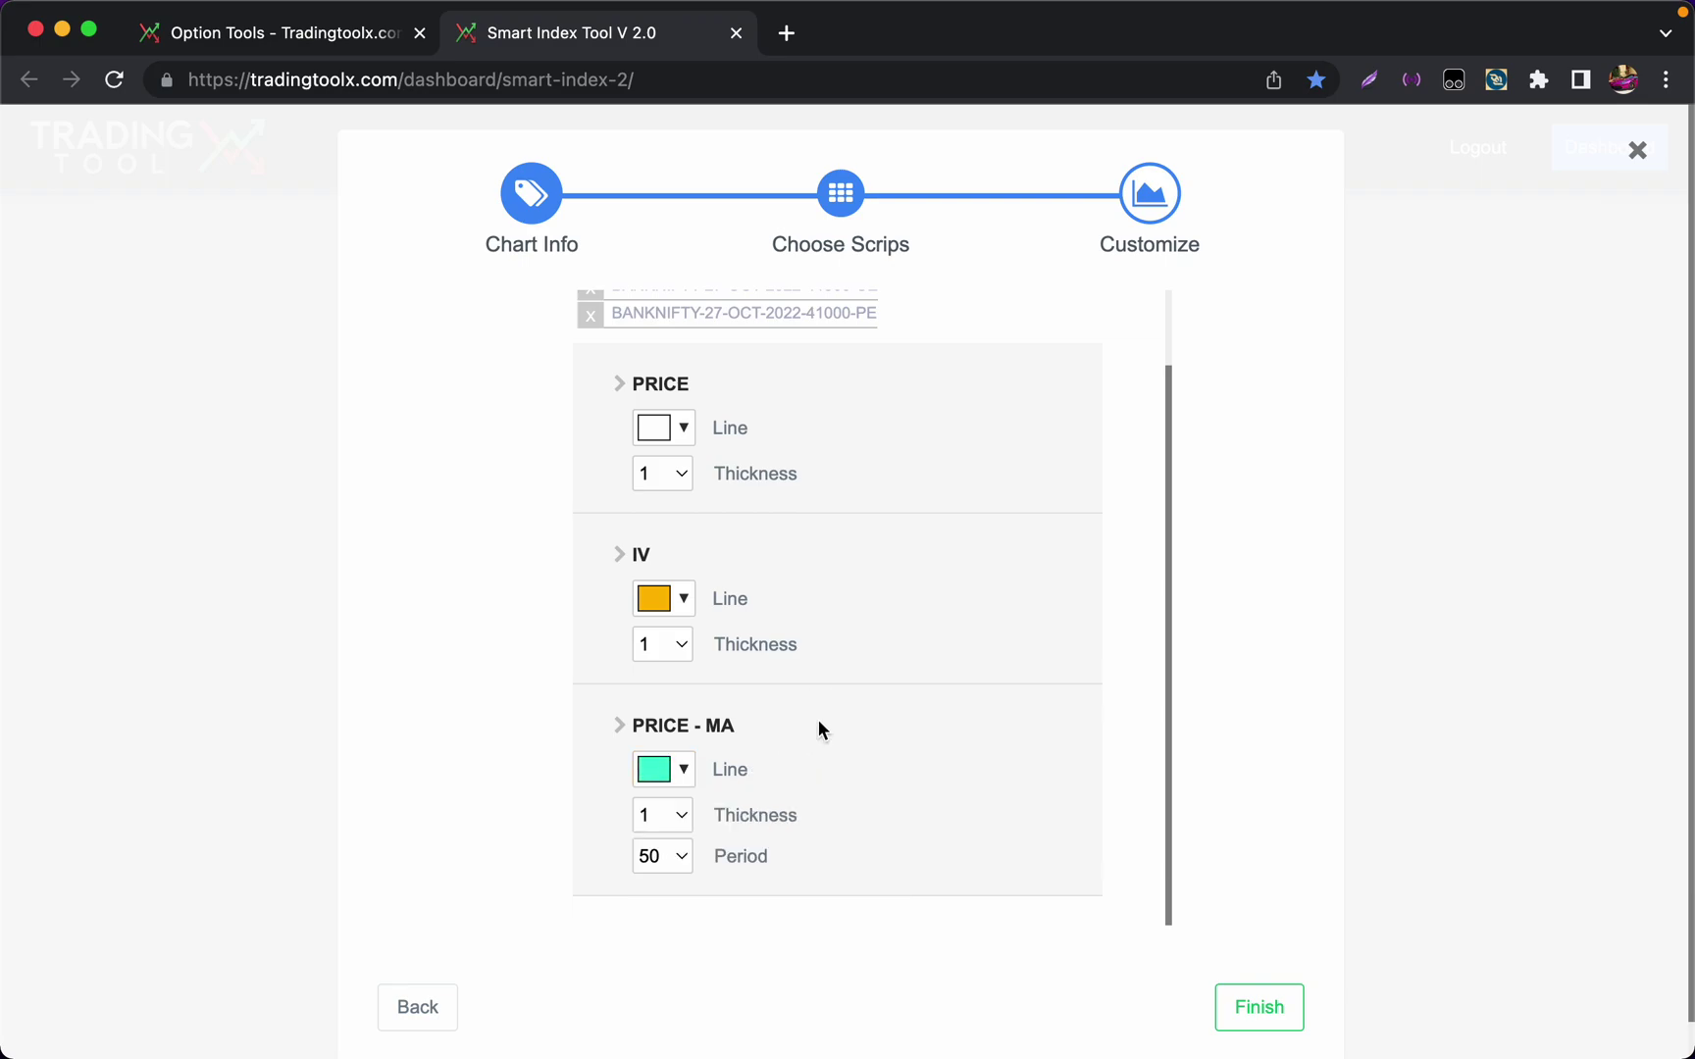
{"action": "left_click", "coordinate": [651, 863]}
{"action": "left_click", "coordinate": [667, 888]}
Make the IV line yellow, set PRICE thickness to 2, and save the chart
{"action": "left_click", "coordinate": [652, 597]}
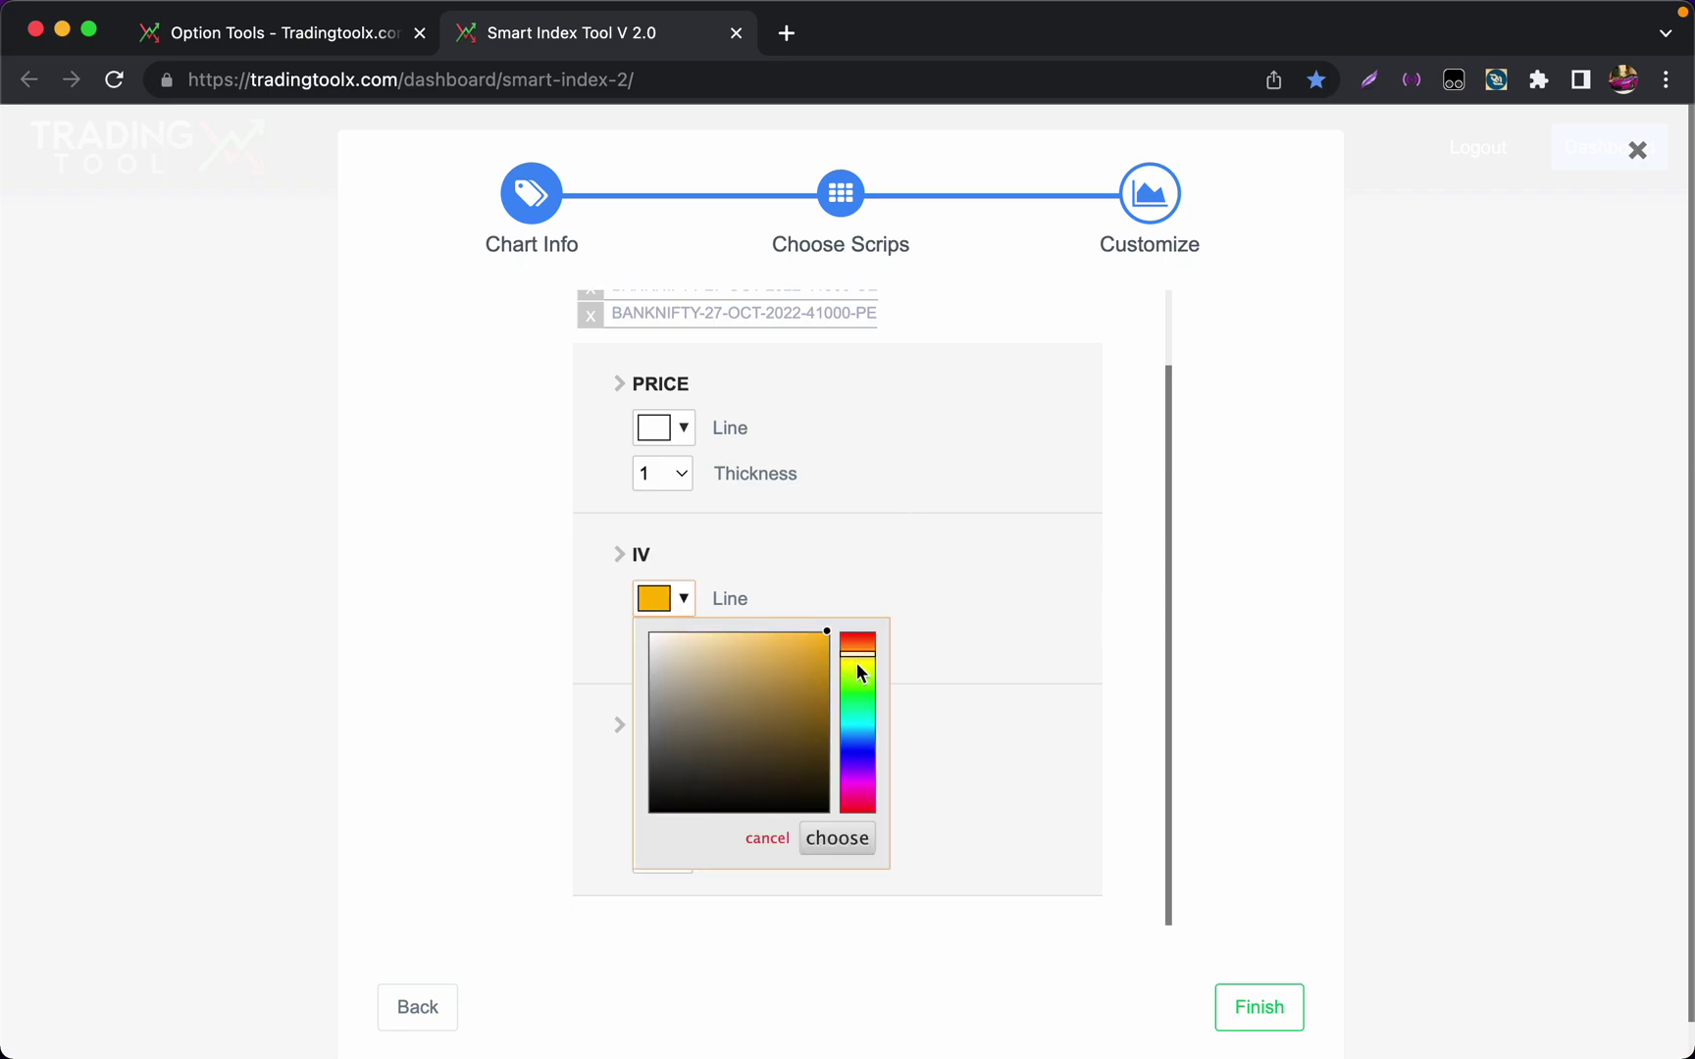
{"action": "left_click", "coordinate": [858, 672]}
{"action": "left_click", "coordinate": [871, 492]}
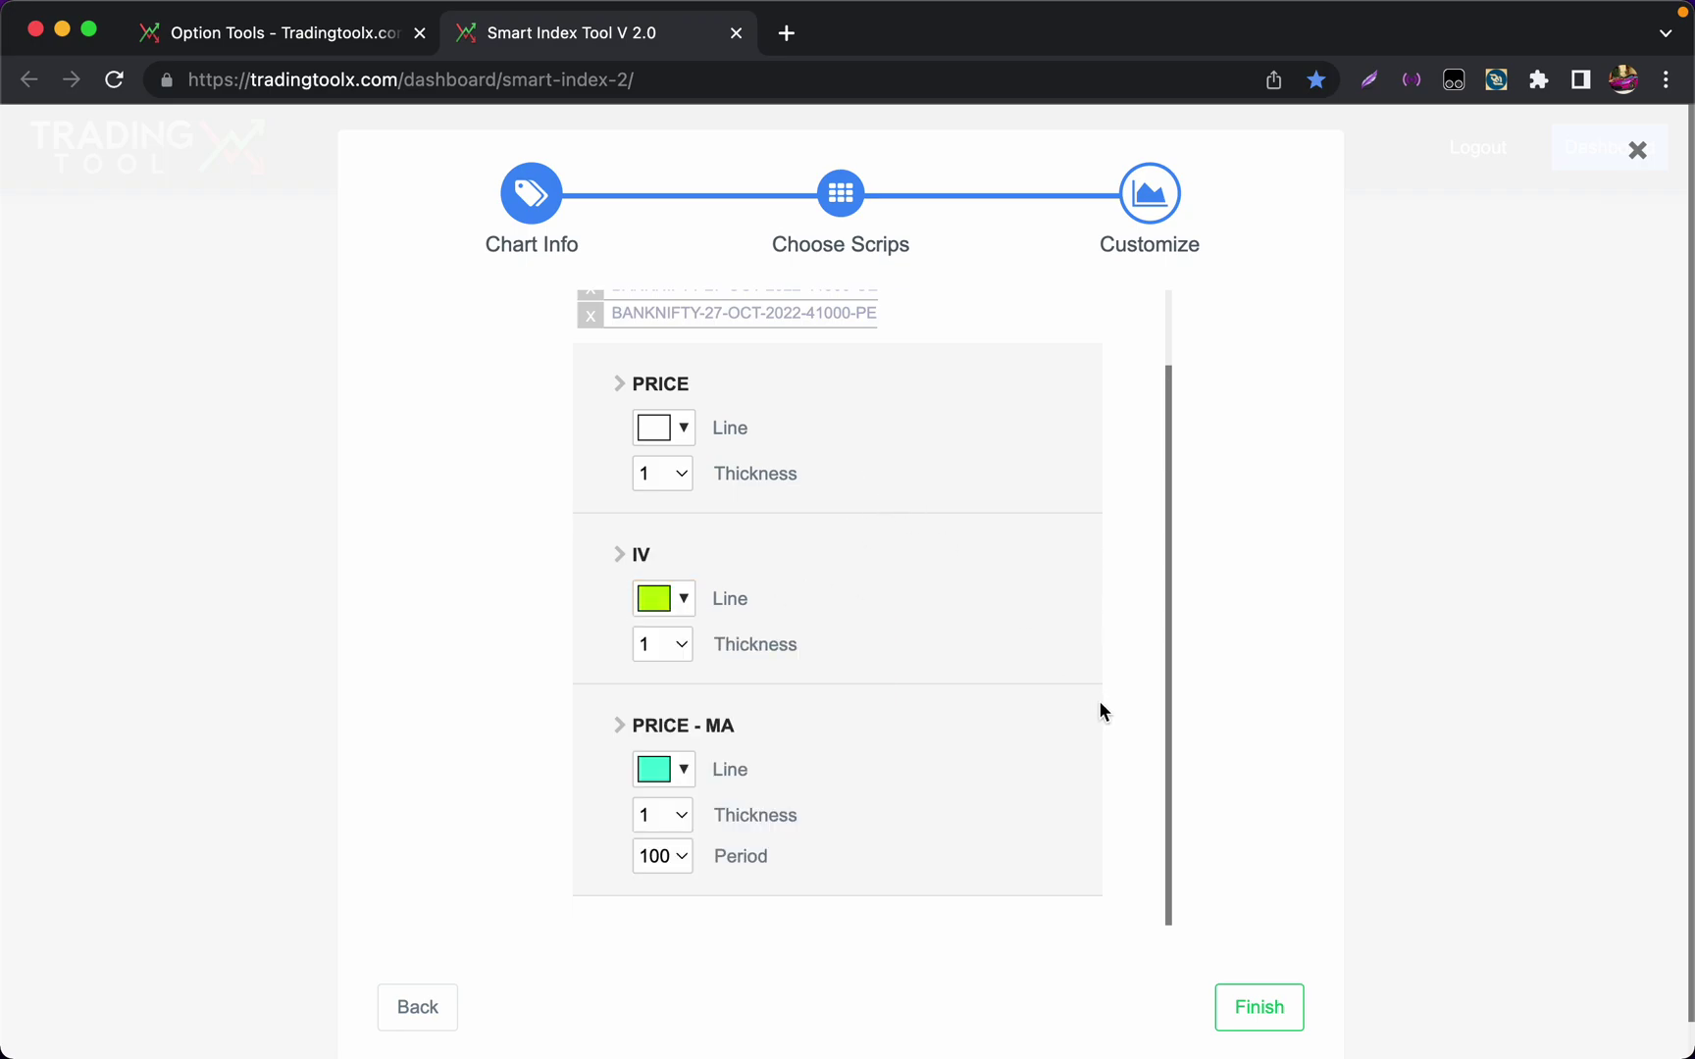
{"action": "left_click", "coordinate": [662, 609]}
{"action": "left_click", "coordinate": [859, 663]}
{"action": "left_click", "coordinate": [869, 591]}
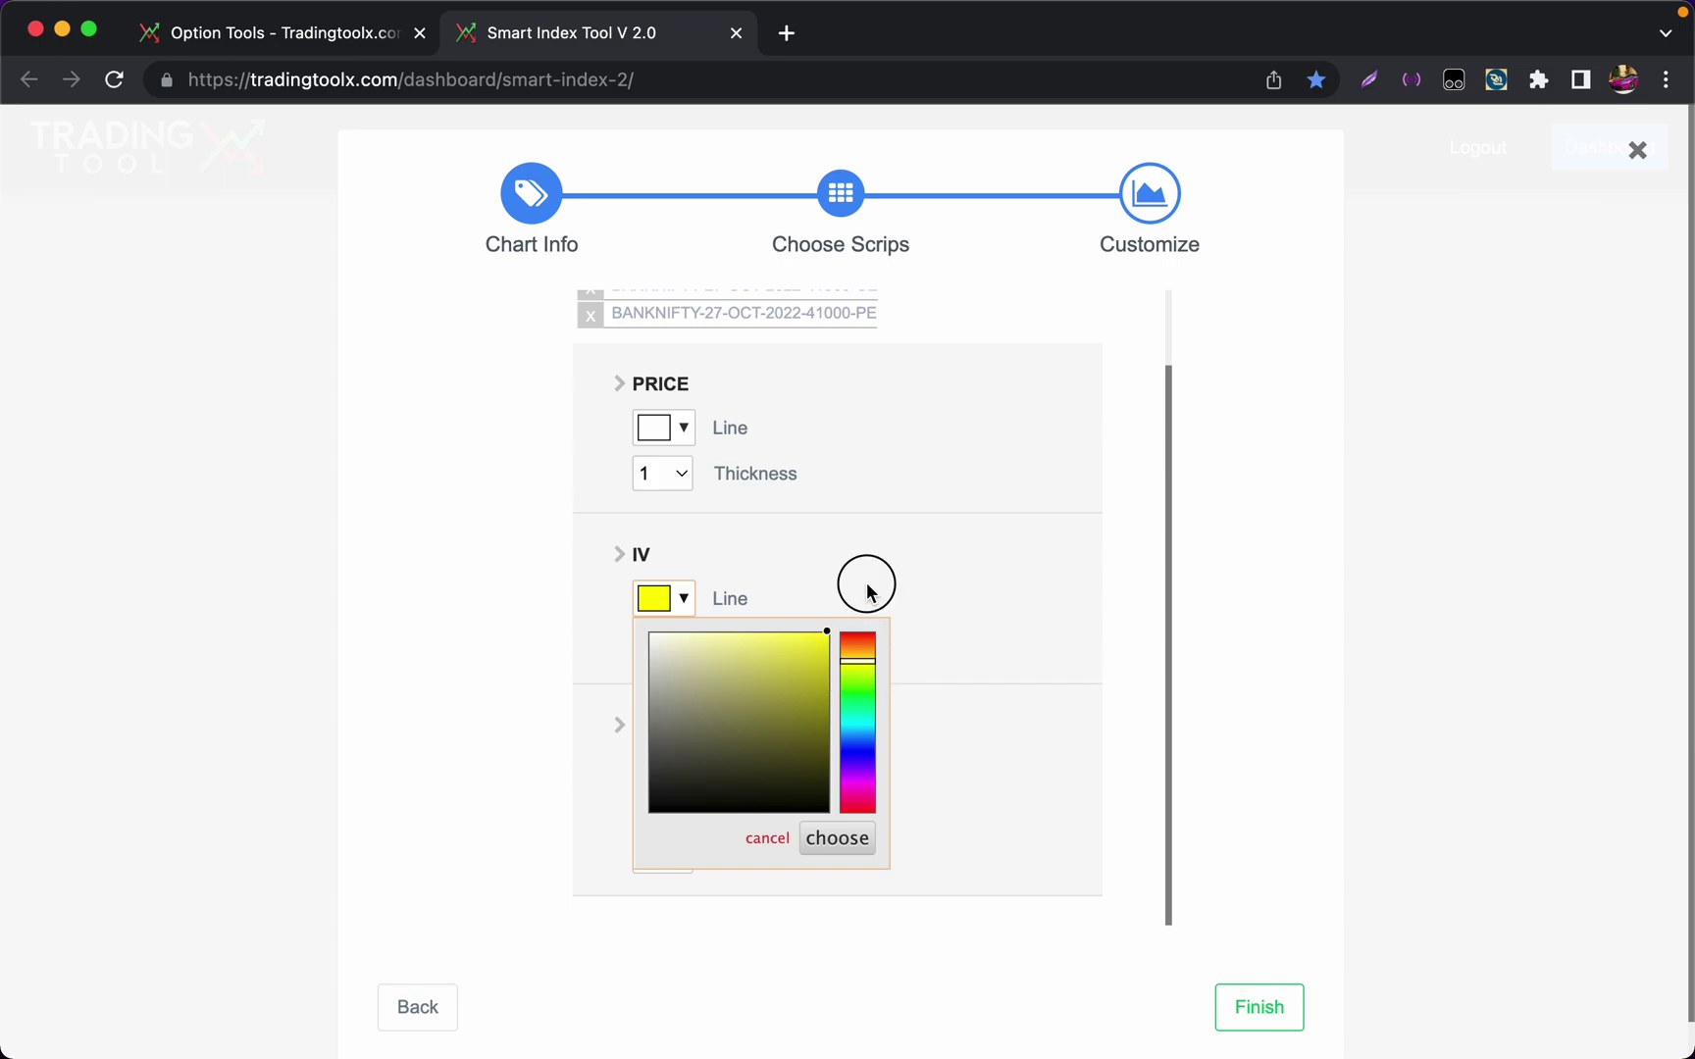
{"action": "left_click", "coordinate": [679, 475]}
{"action": "left_click", "coordinate": [658, 499]}
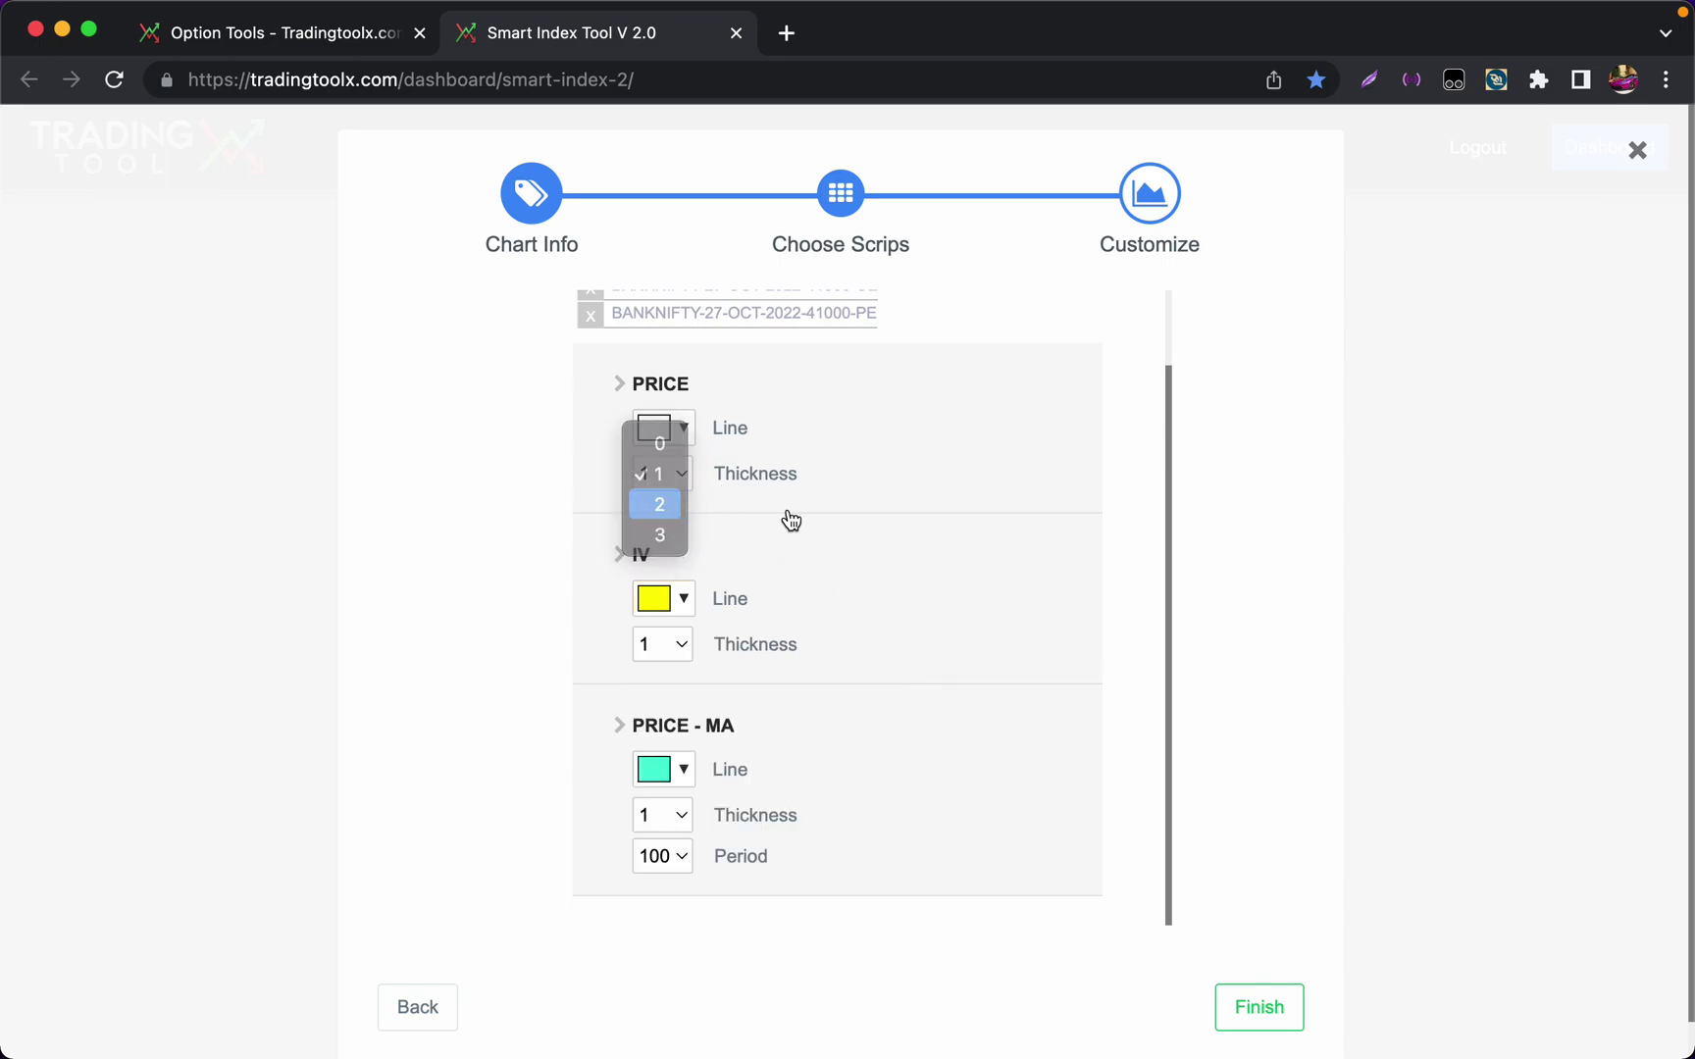
{"action": "left_click", "coordinate": [1259, 1010]}
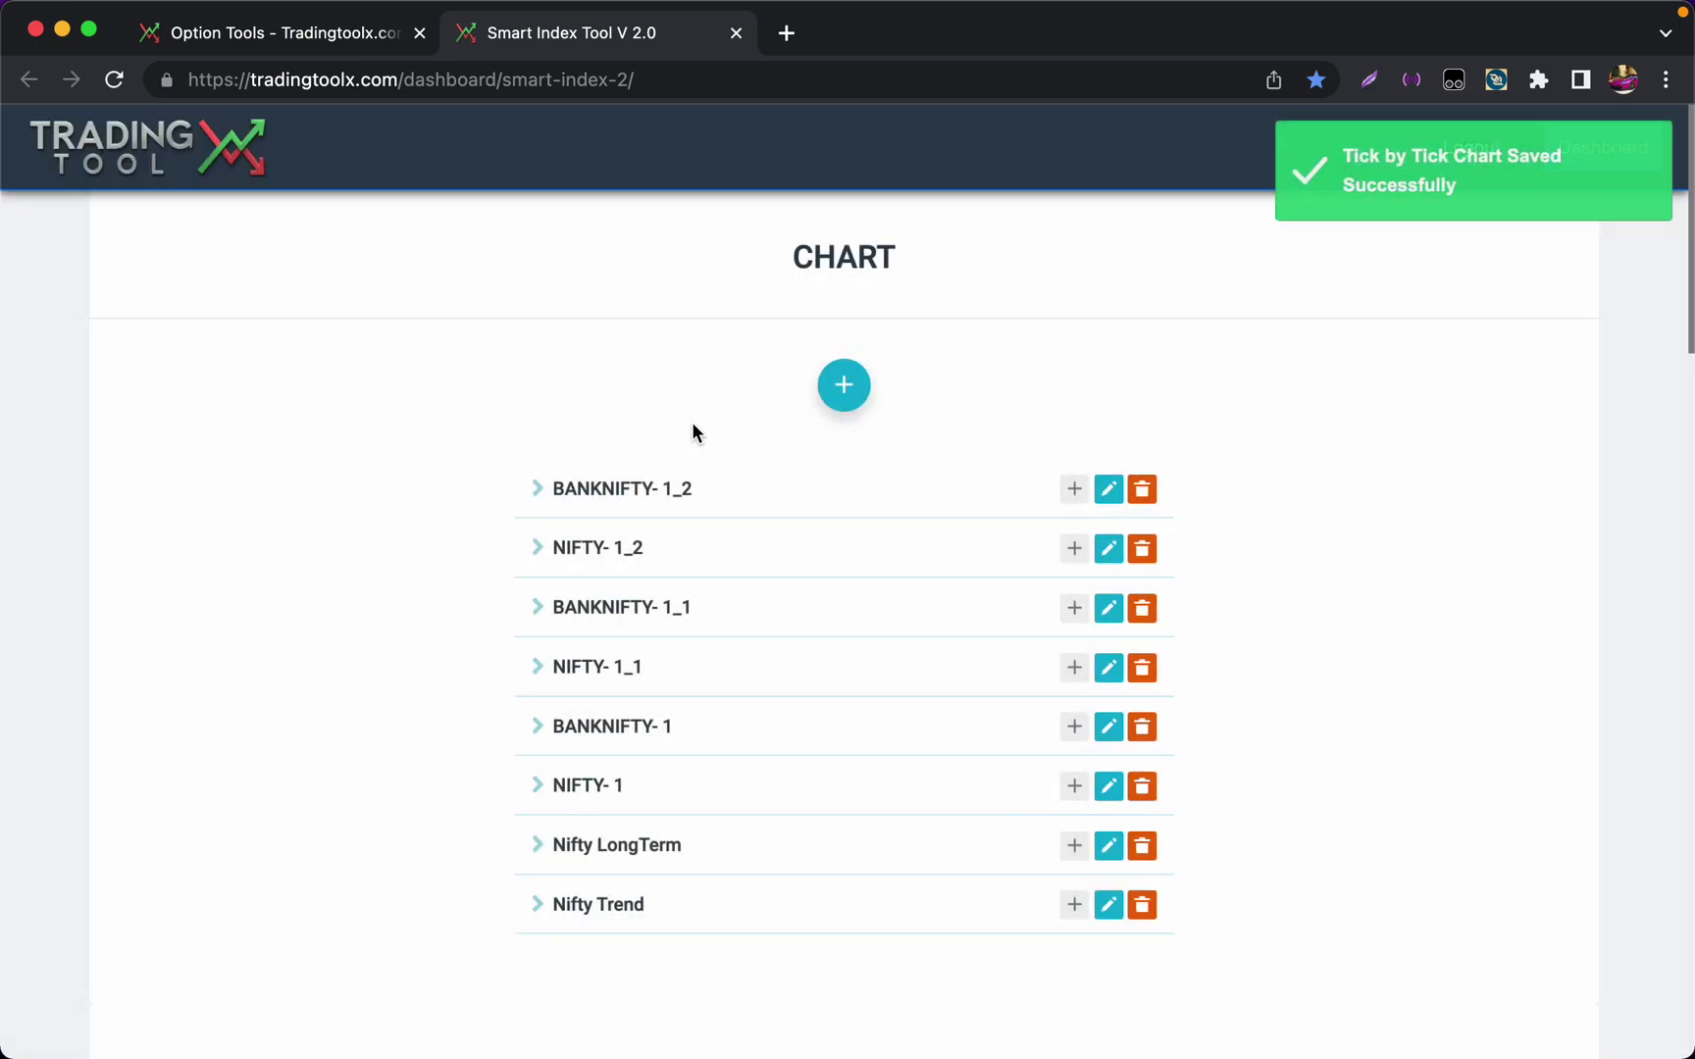
Open BANKNIFTY- 1_2 in its own tab and zoom into the chart
{"action": "left_click", "coordinate": [571, 487]}
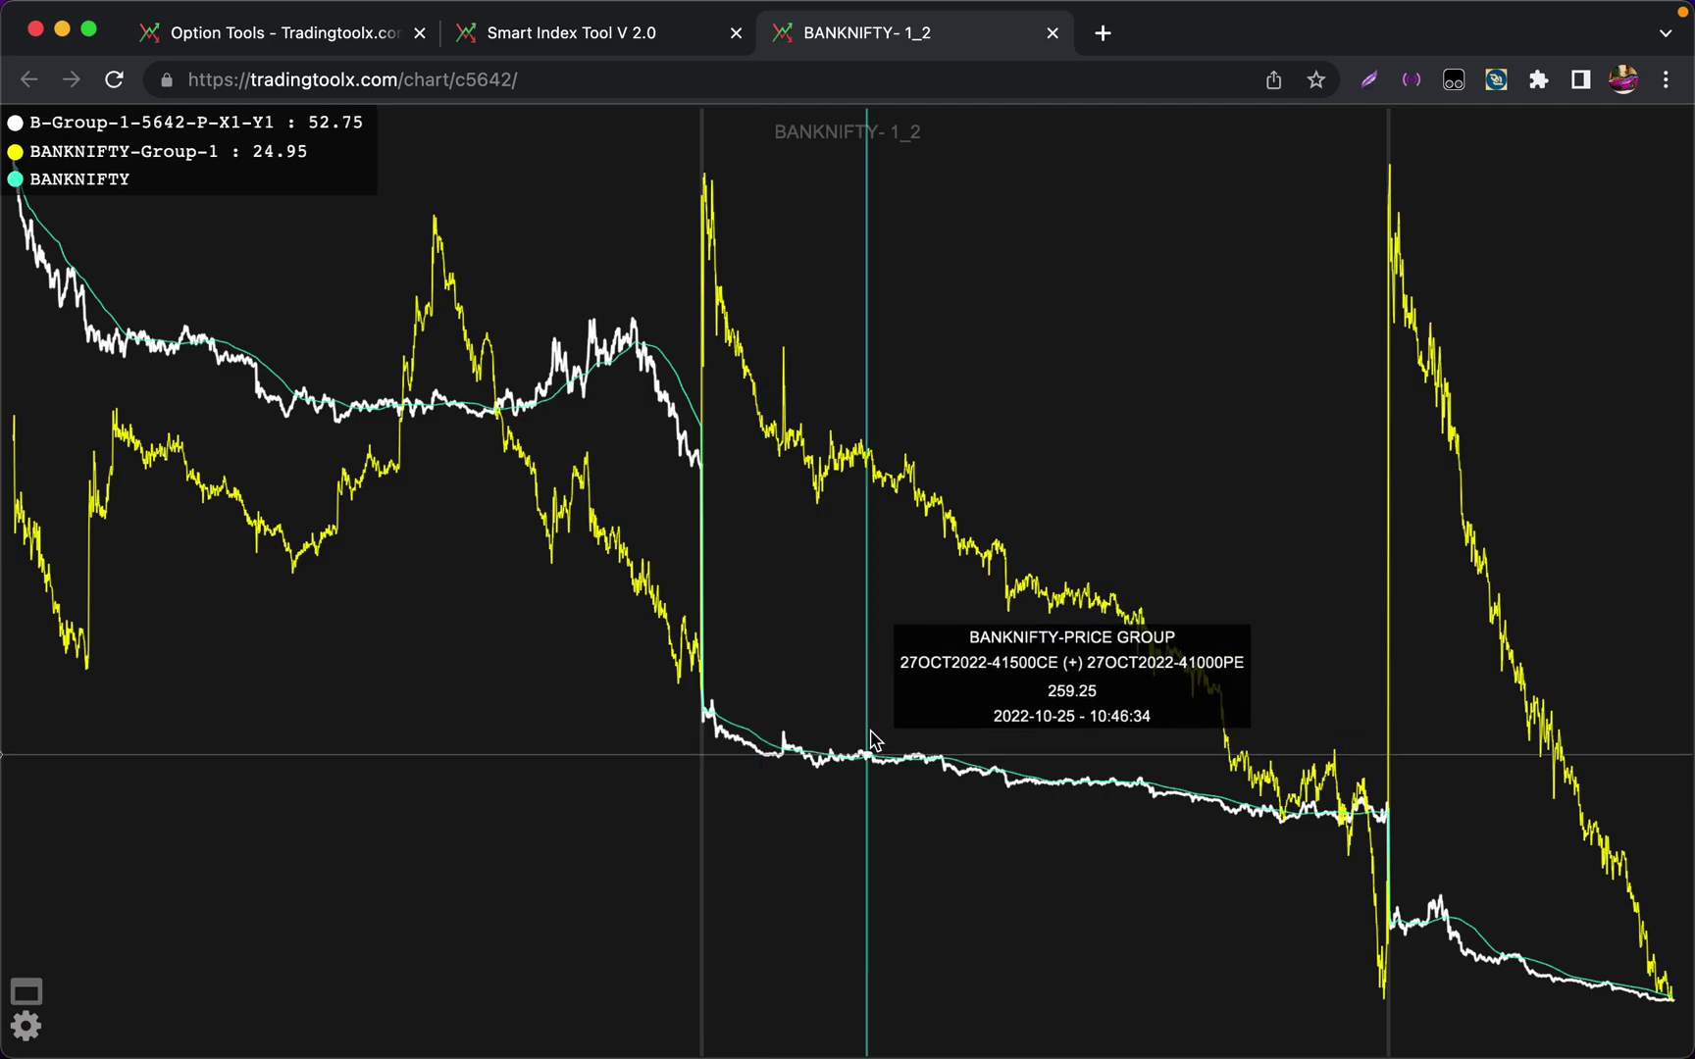
{"action": "scroll", "coordinate": [953, 589], "scroll_direction": "up", "scroll_amount": 1}
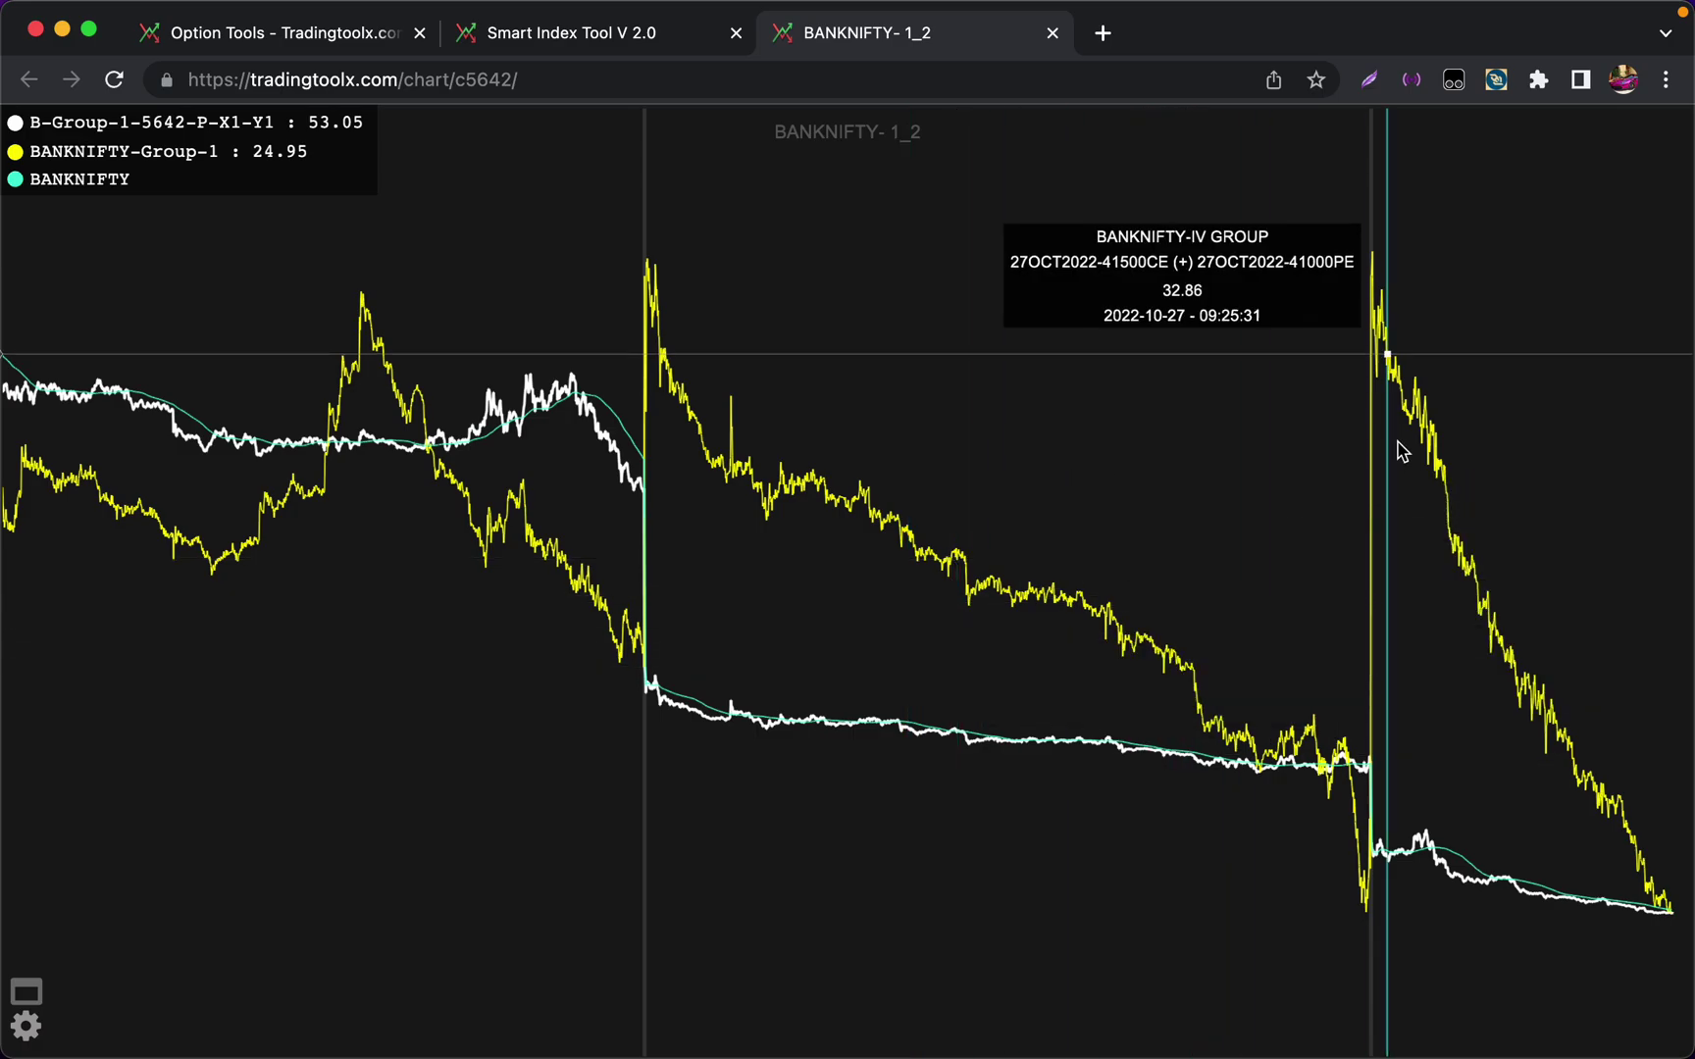
{"action": "scroll", "coordinate": [1436, 395], "scroll_direction": "up", "scroll_amount": 1}
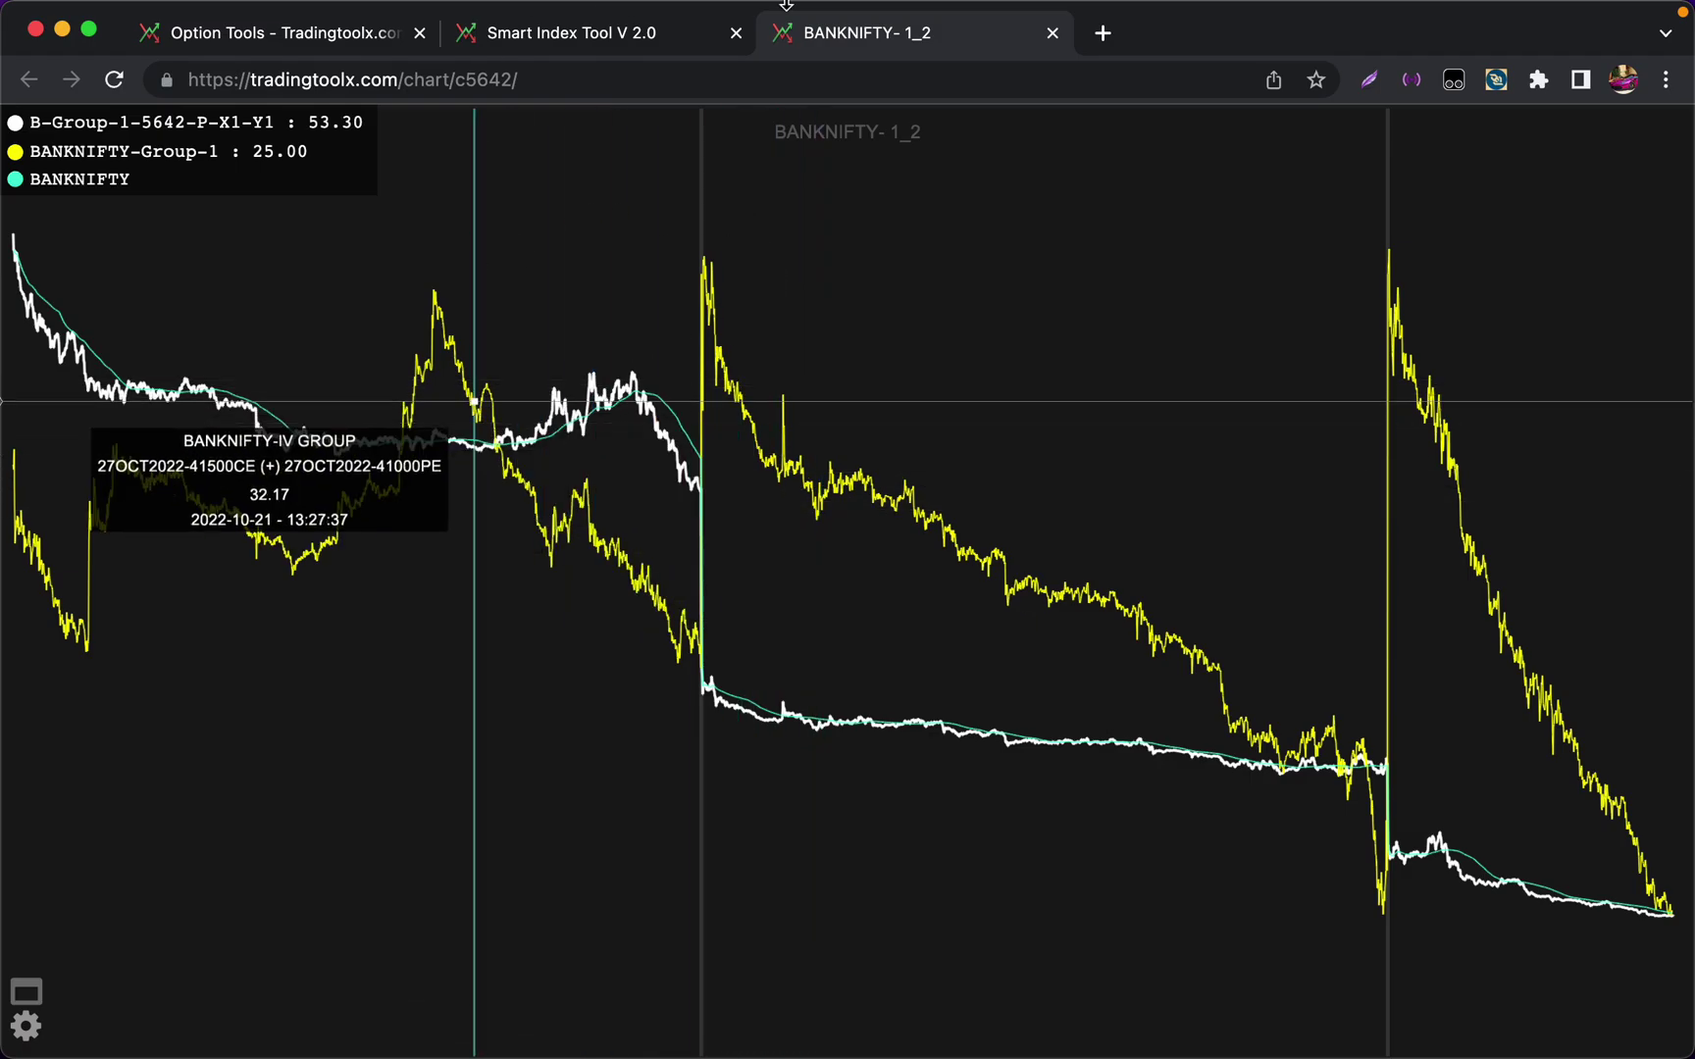
Close the chart tab and create a group from the BANKNIFTY 41500 CE and PE
{"action": "left_click", "coordinate": [1052, 35]}
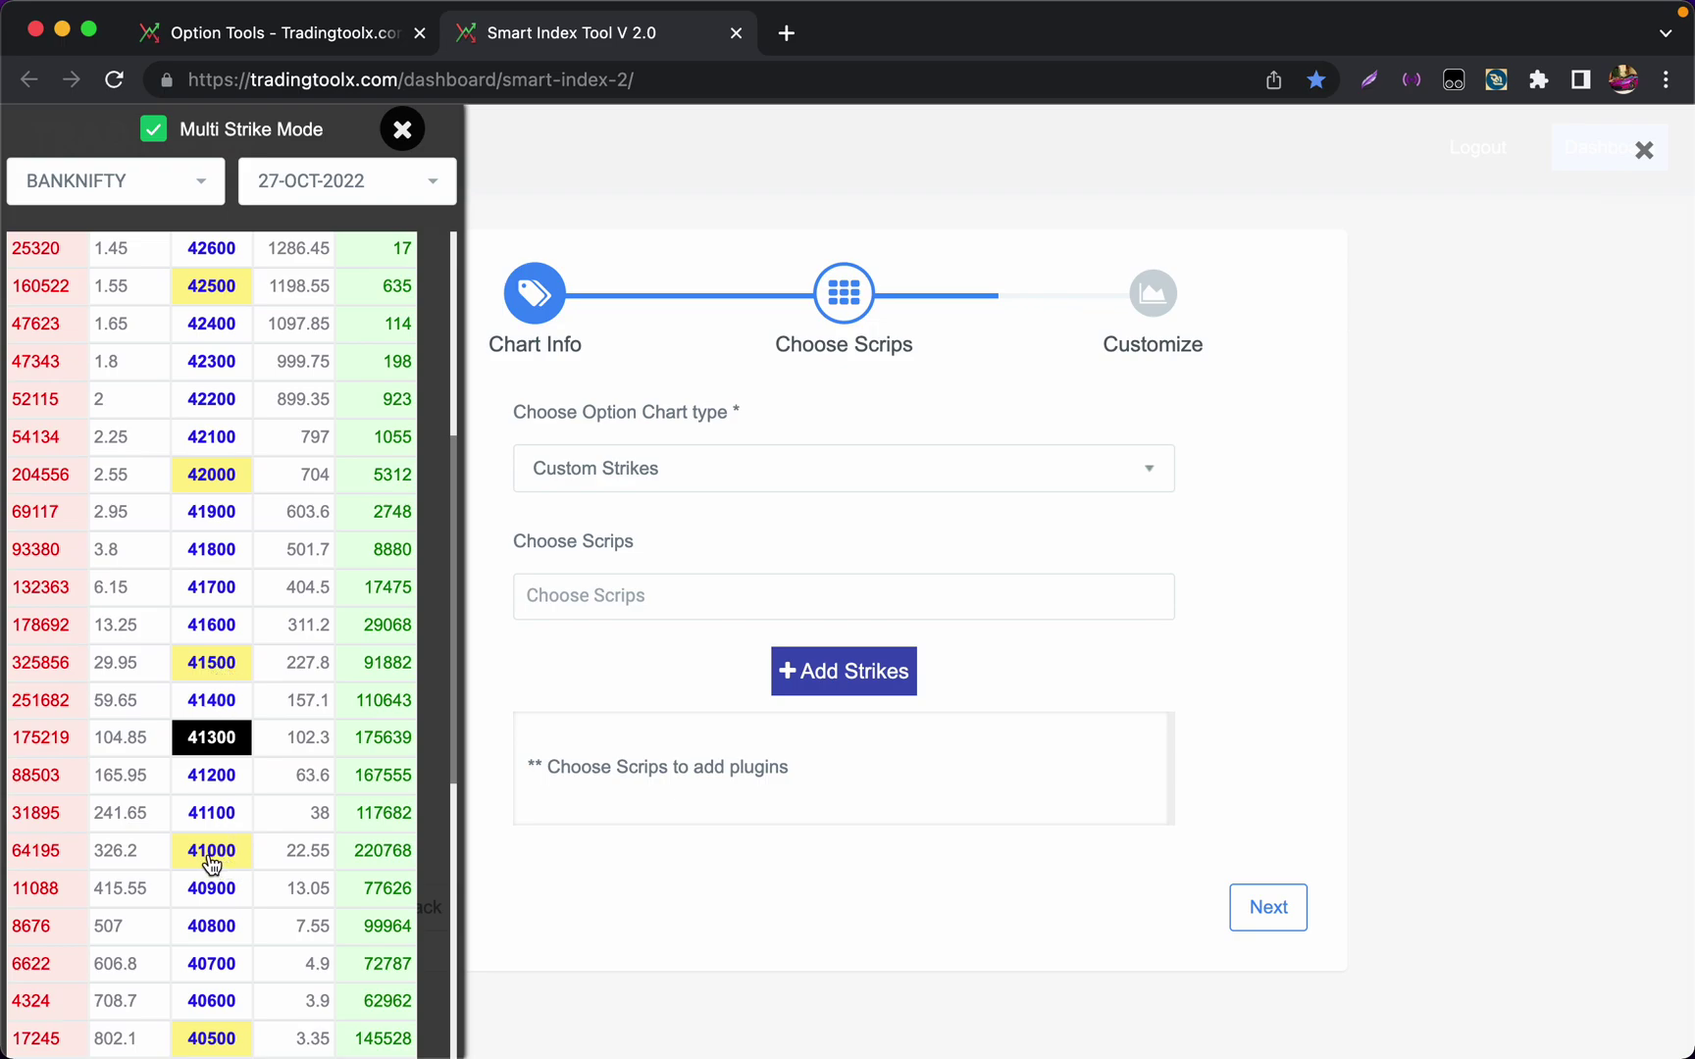
{"action": "left_click", "coordinate": [210, 667]}
{"action": "left_click", "coordinate": [1515, 1038]}
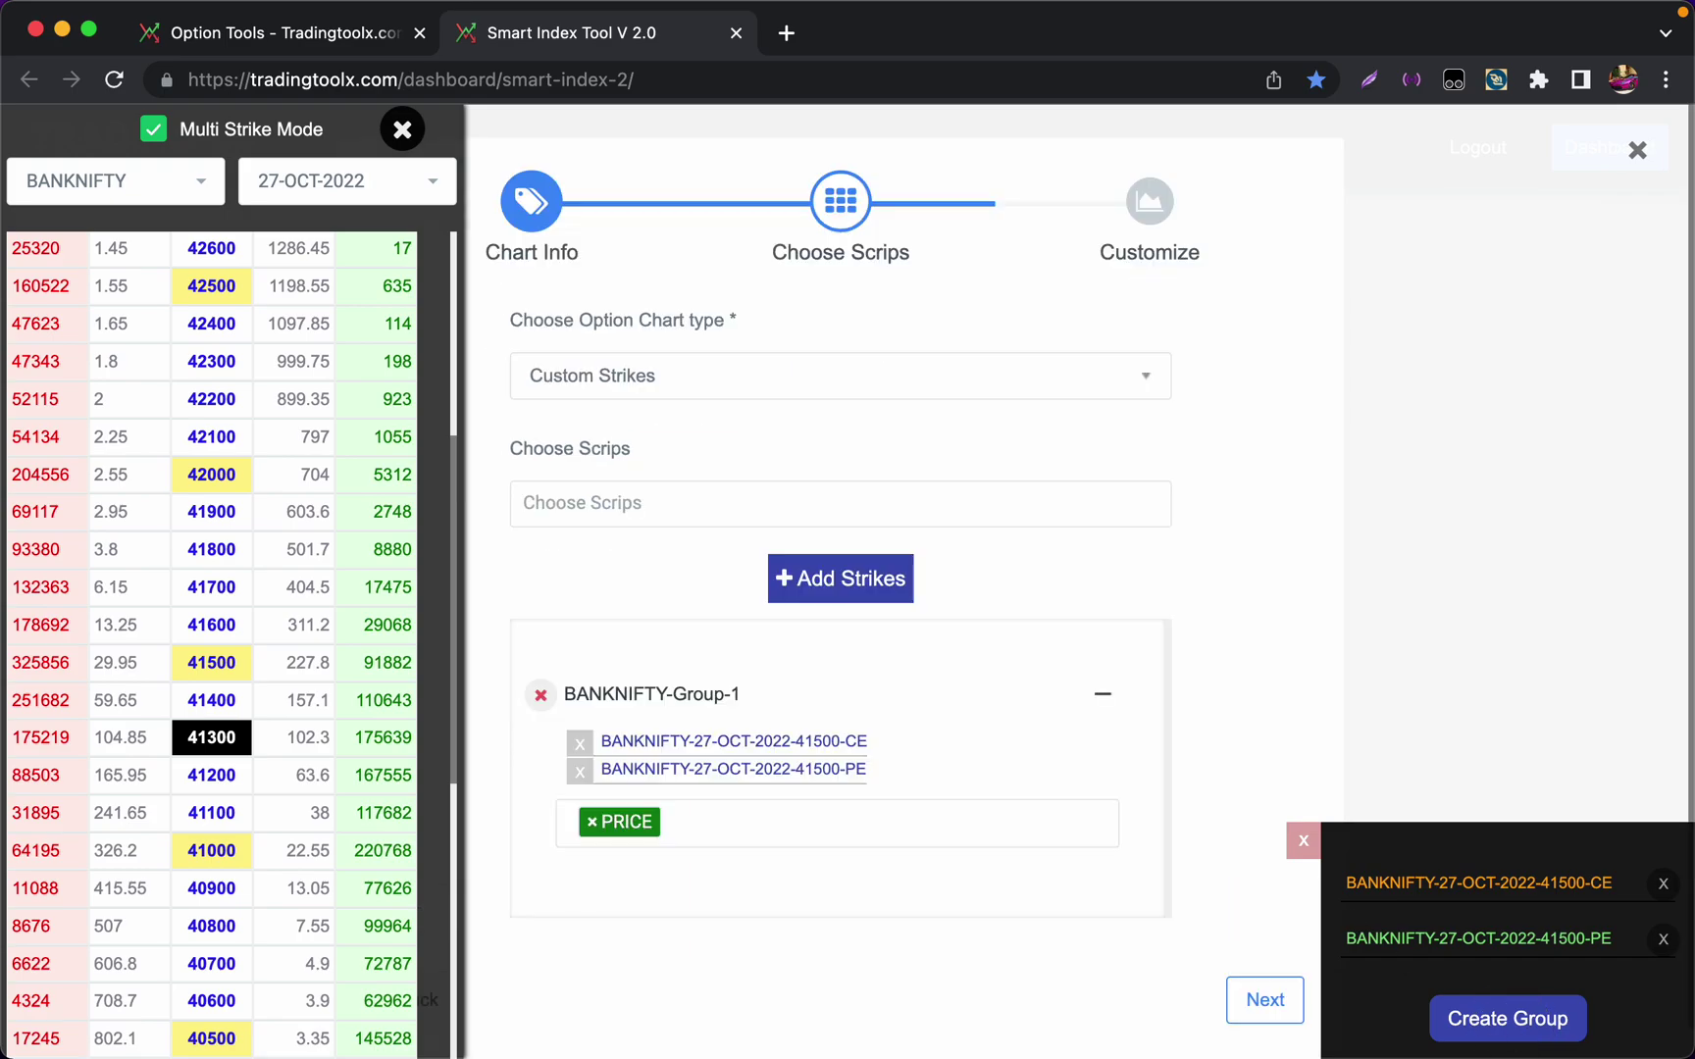
Create a second group from the 41000 CE and PE
{"action": "left_click", "coordinate": [208, 853]}
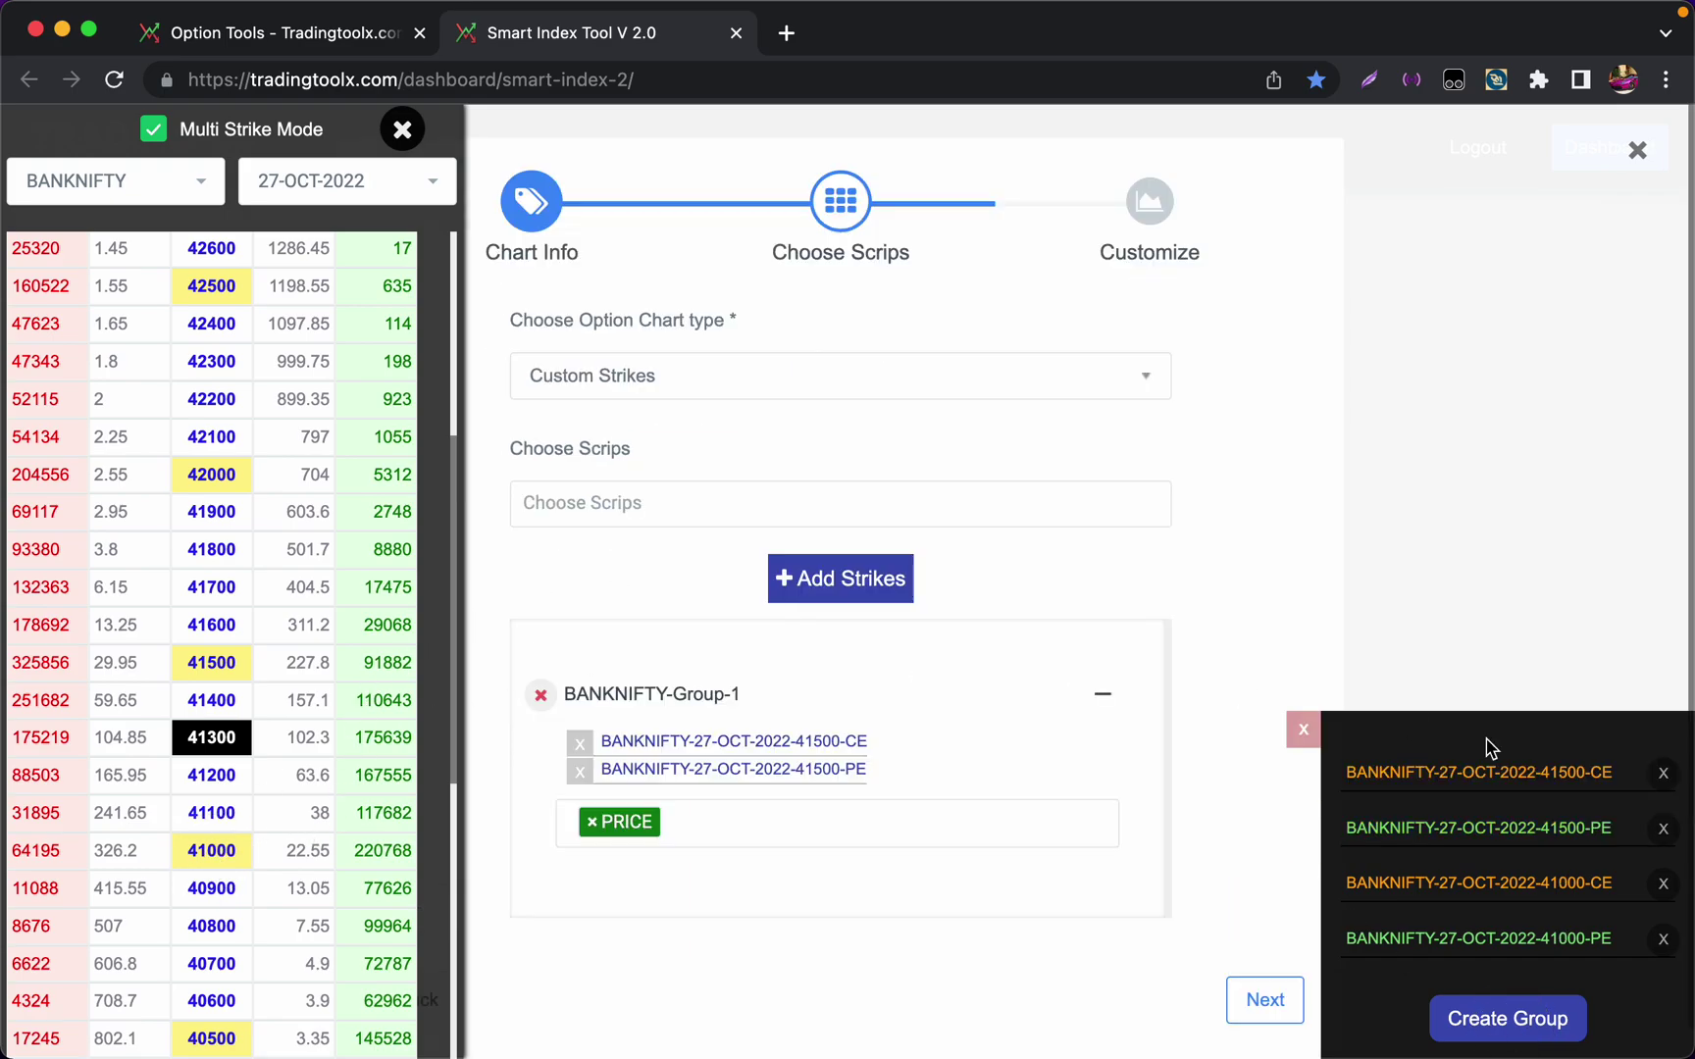
{"action": "left_click", "coordinate": [1301, 734]}
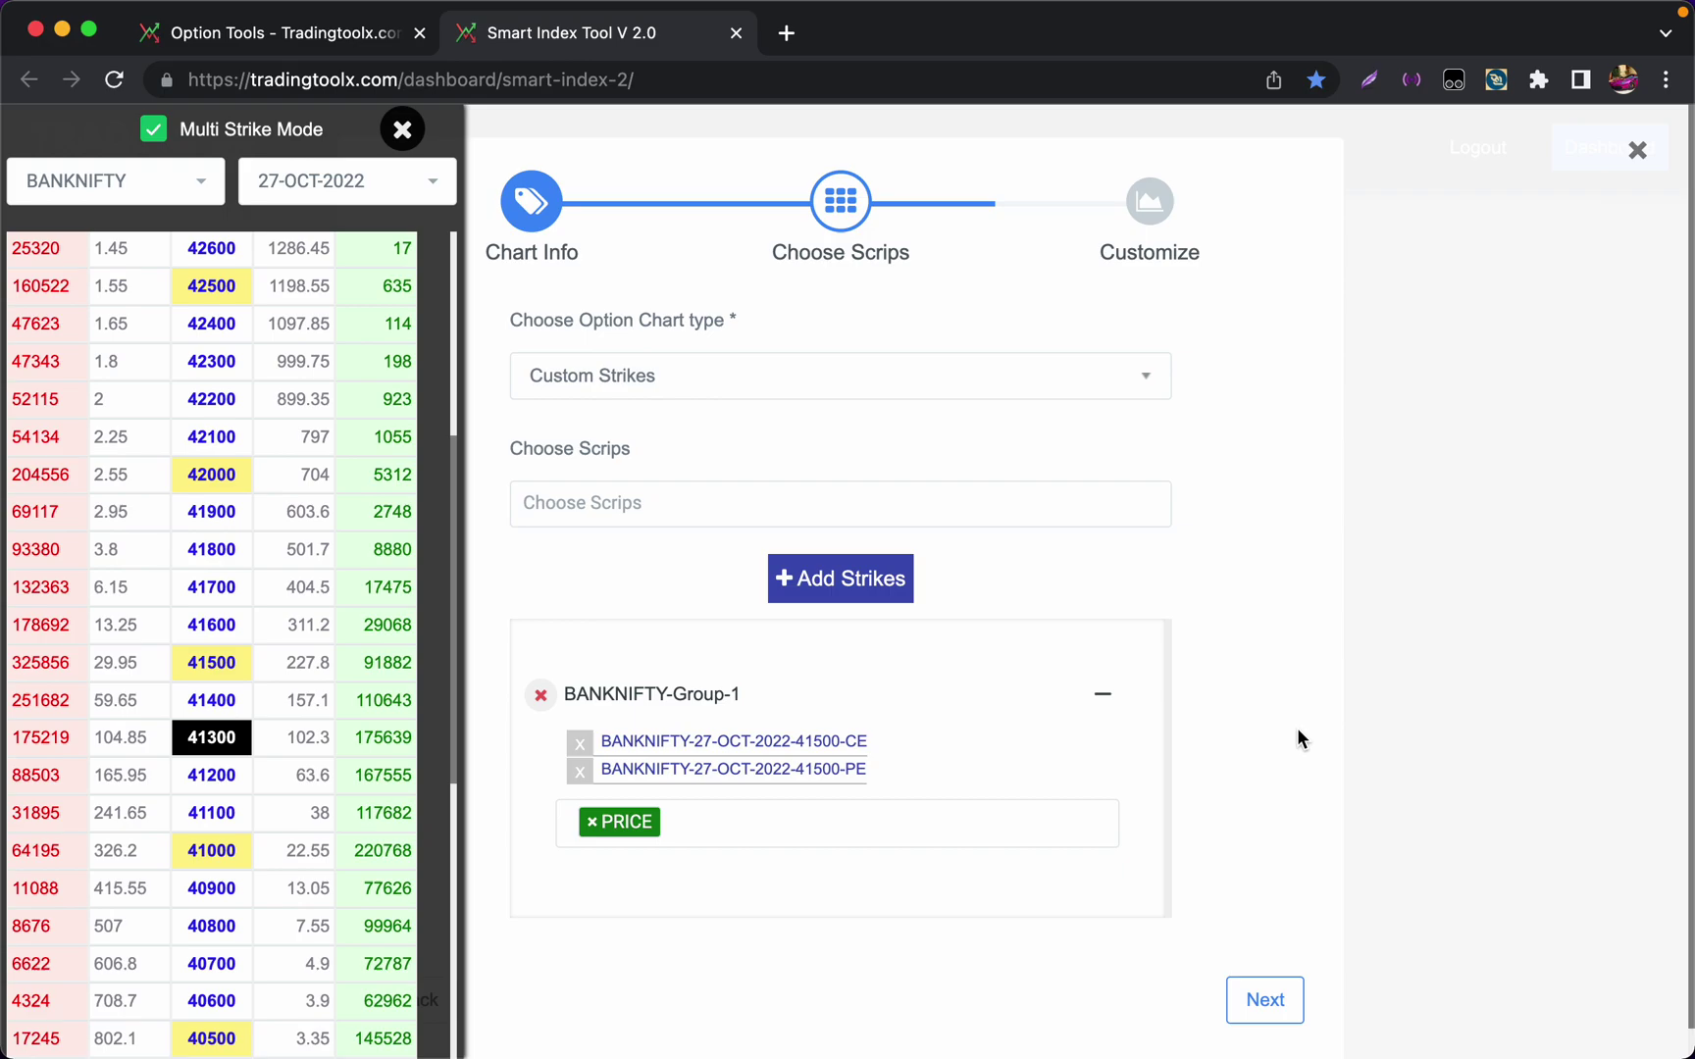
{"action": "left_click", "coordinate": [206, 845]}
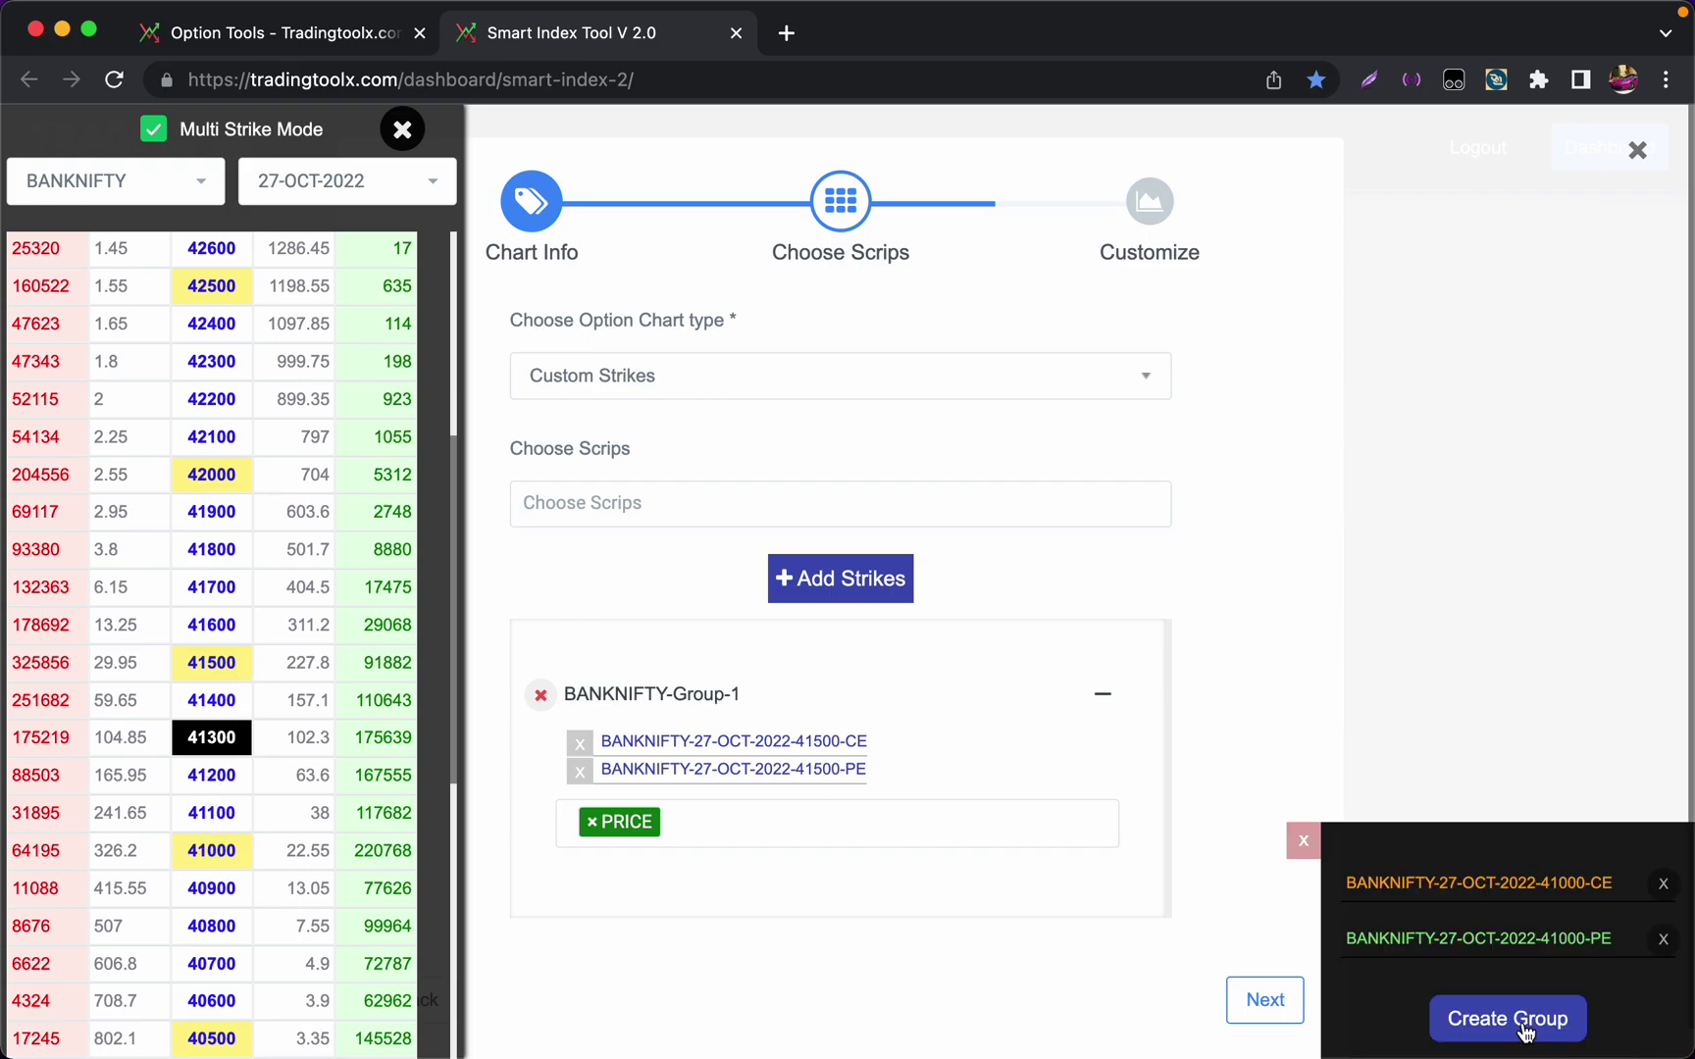
{"action": "left_click", "coordinate": [1523, 1028]}
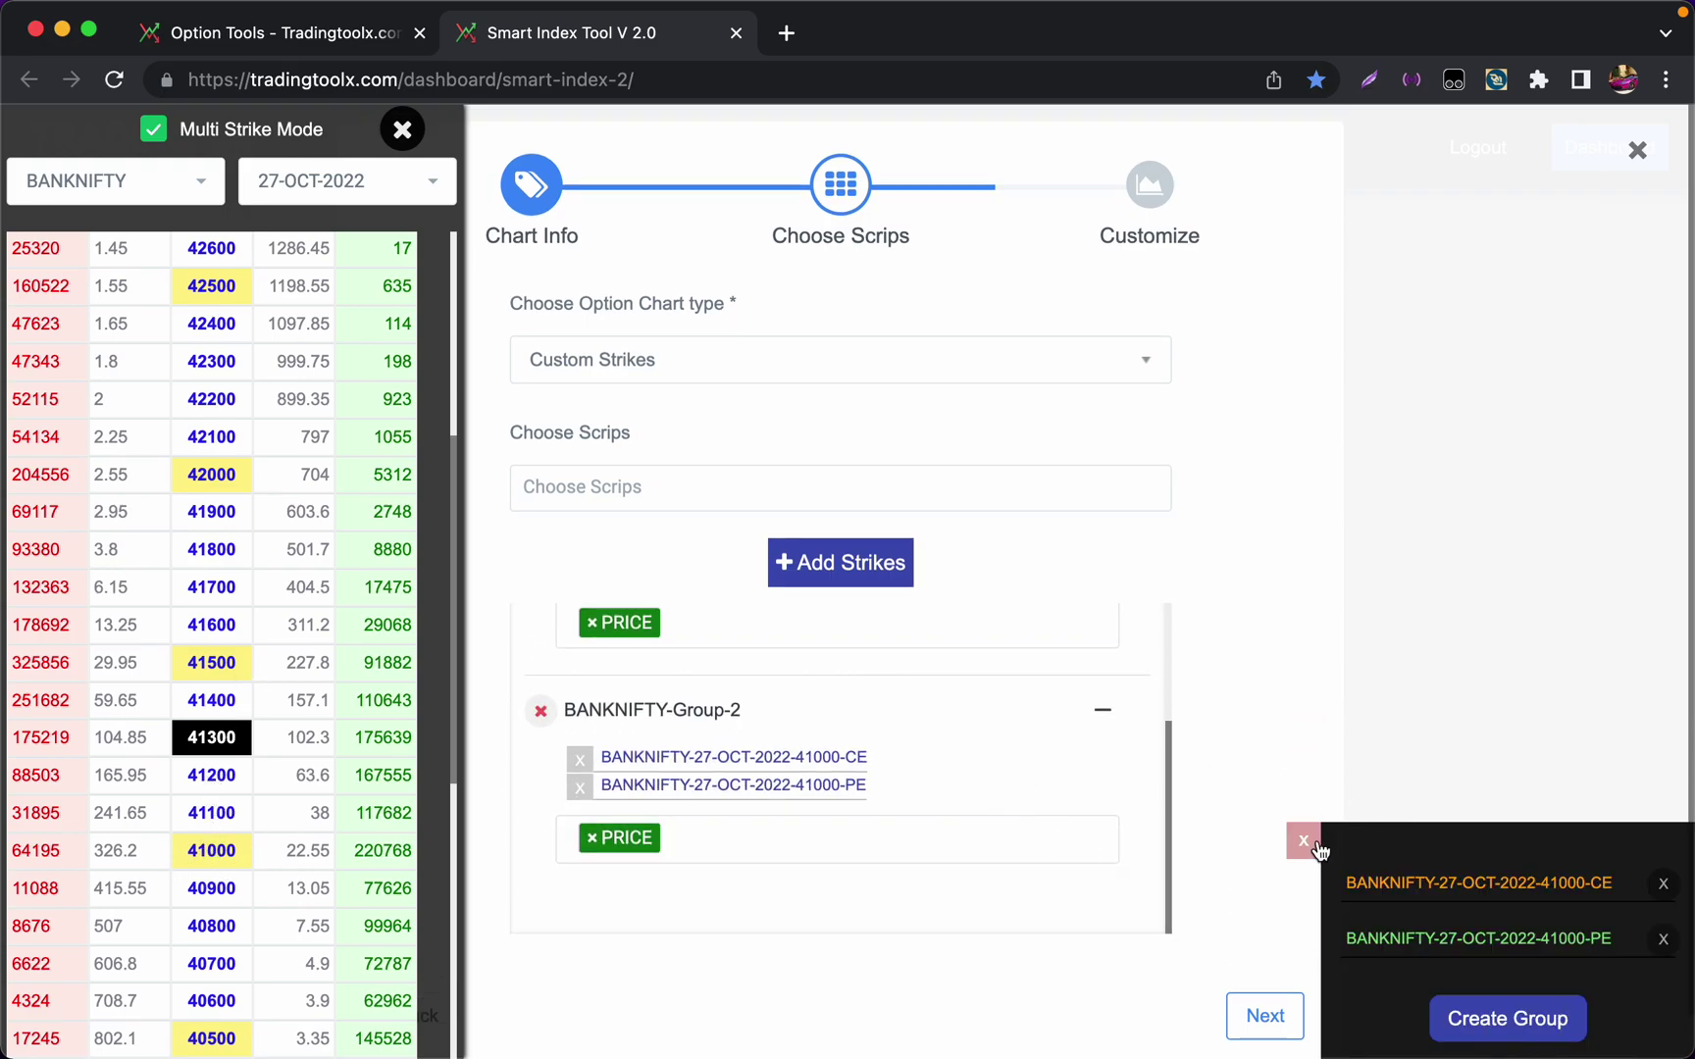
{"action": "left_click", "coordinate": [1302, 841]}
{"action": "scroll", "coordinate": [904, 753], "scroll_direction": "up", "scroll_amount": 3}
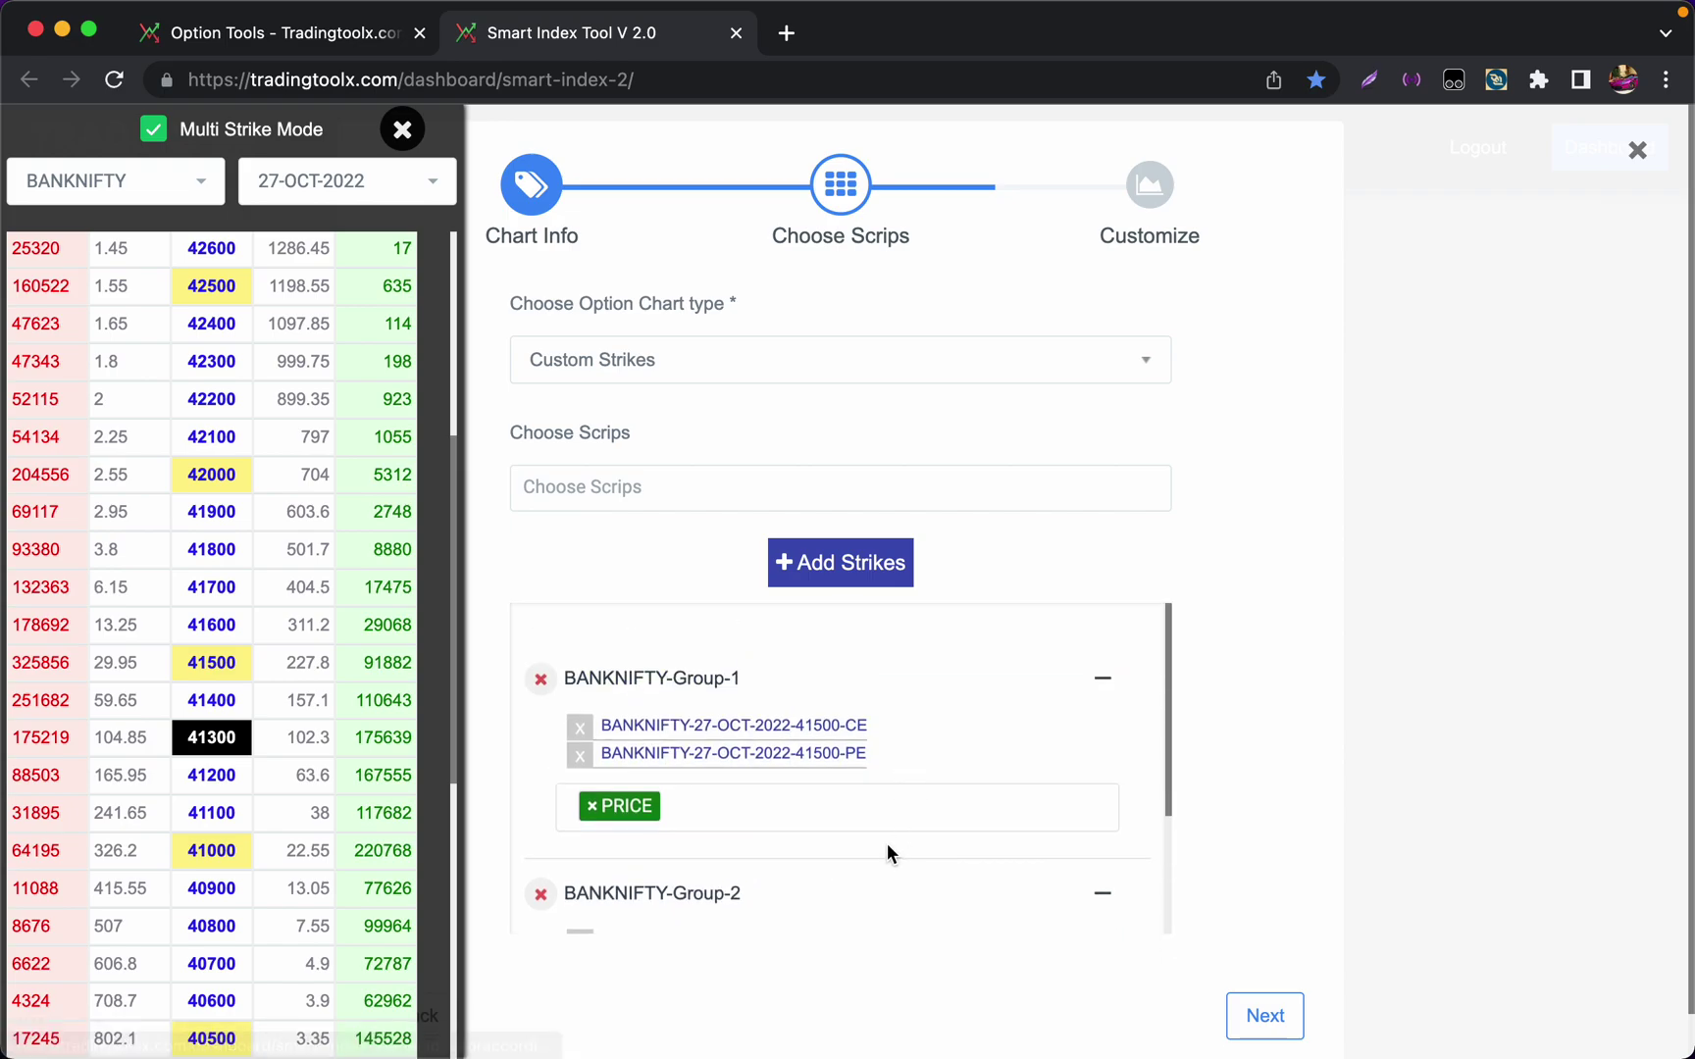
{"action": "scroll", "coordinate": [888, 852], "scroll_direction": "down", "scroll_amount": 3}
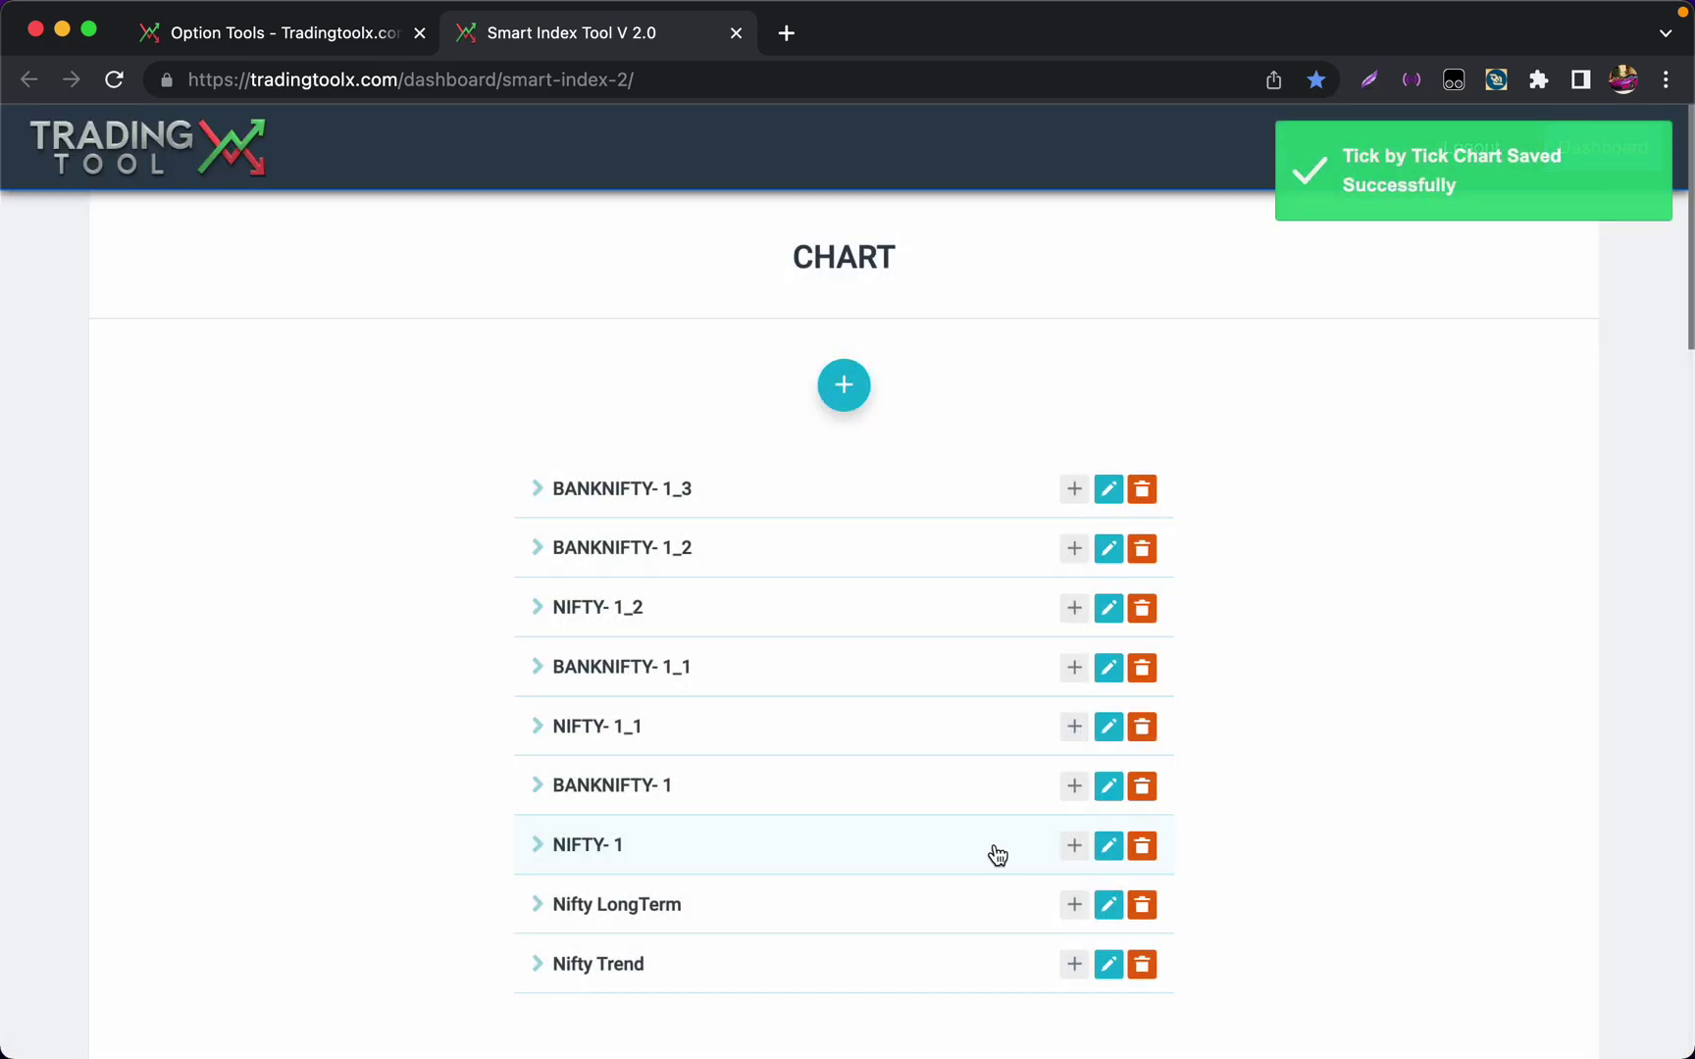
{"action": "left_click", "coordinate": [633, 493]}
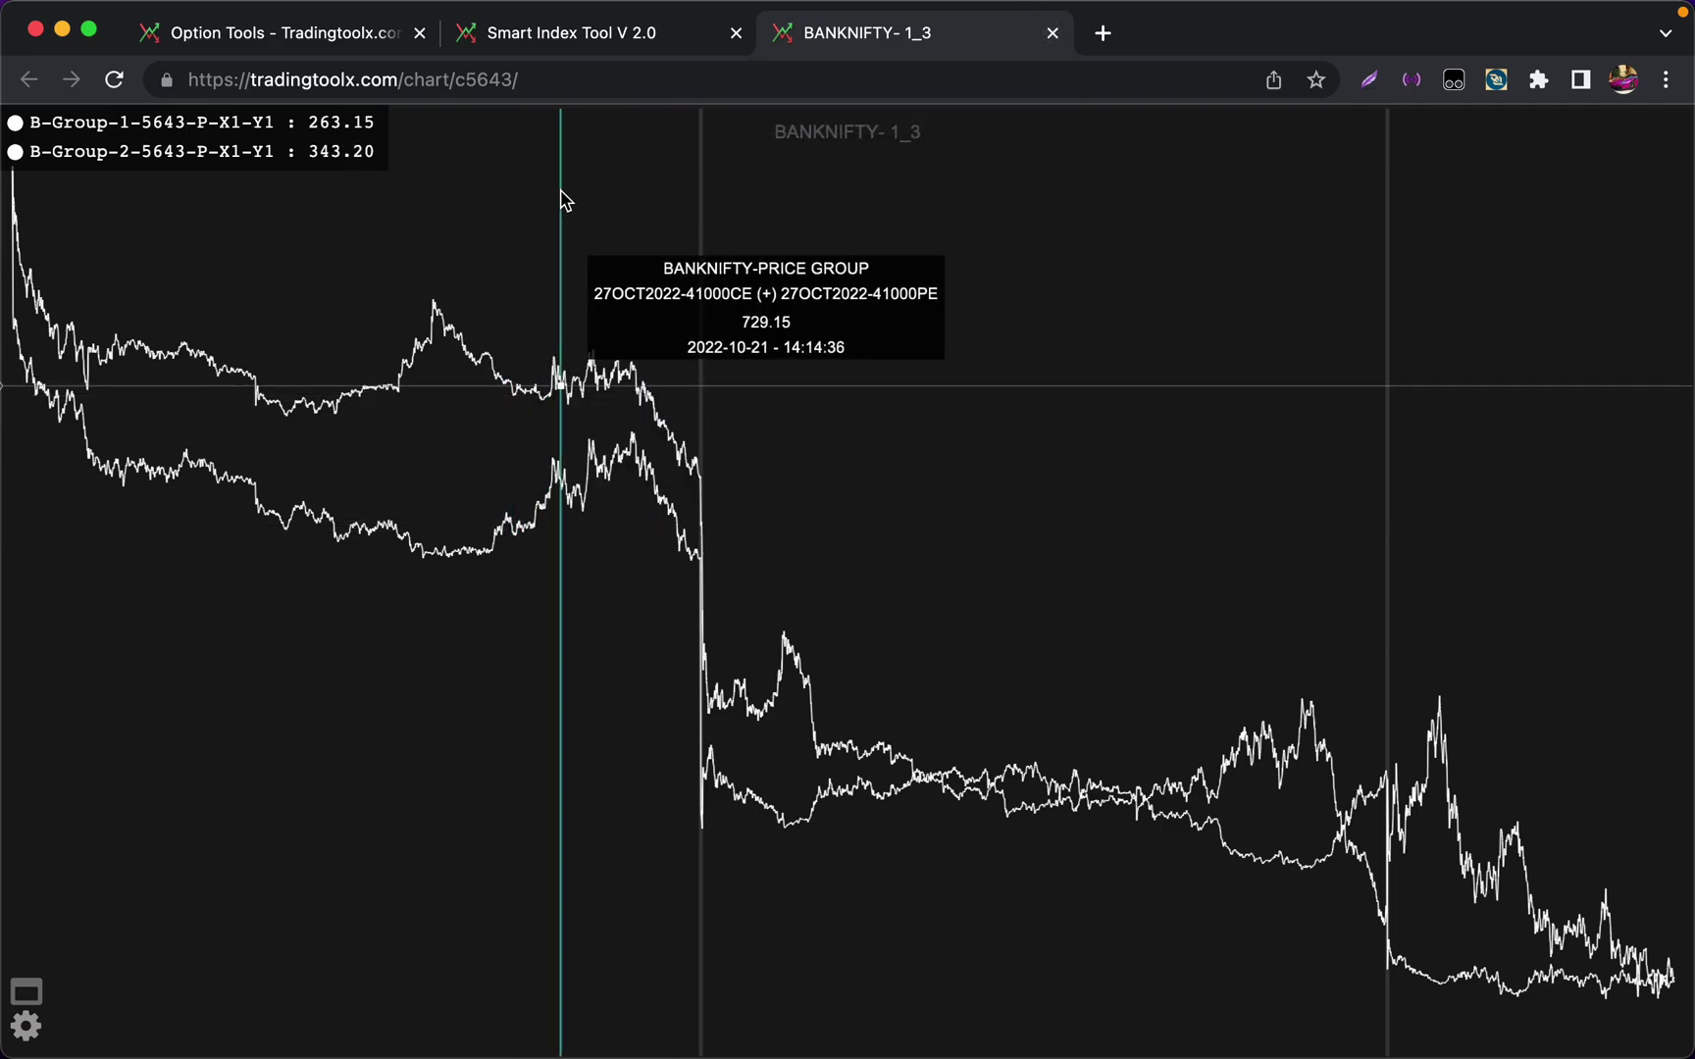
{"action": "left_click", "coordinate": [1051, 33]}
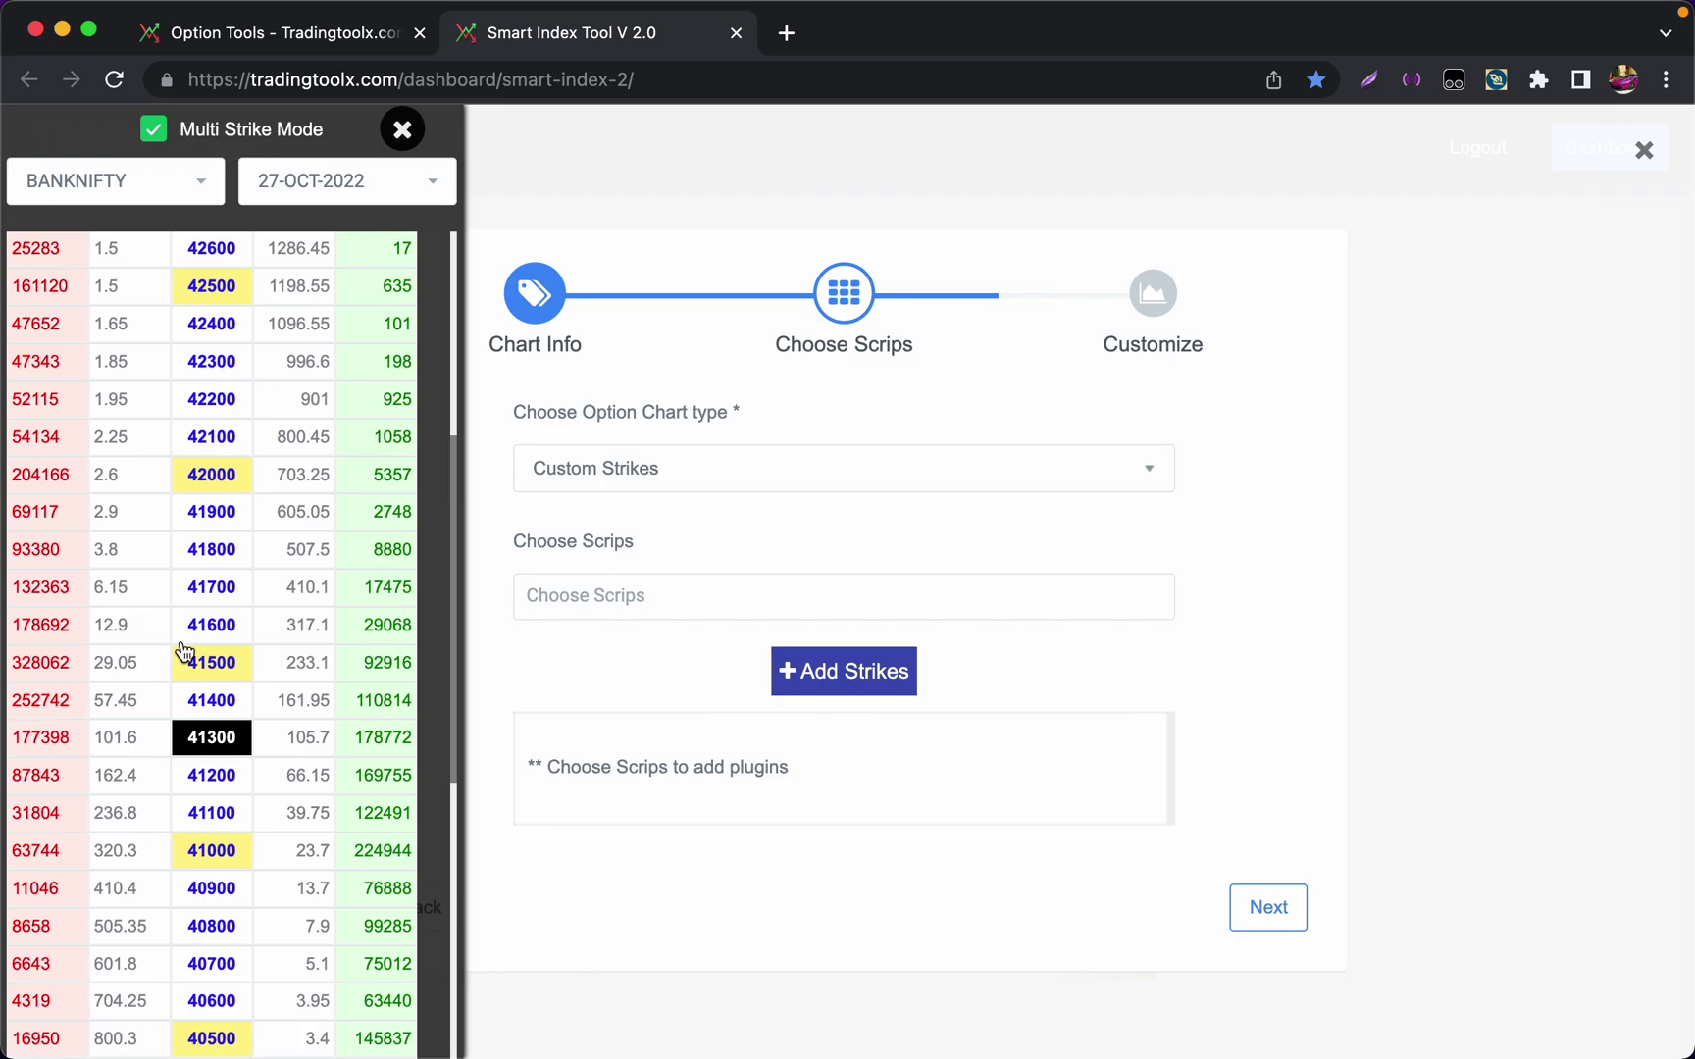
Save BANKNIFTY- 1_4 plotting only the 41500 CE with PRICE and IV, Multi Strike Mode off
{"action": "left_click", "coordinate": [154, 135]}
{"action": "left_click", "coordinate": [124, 672]}
{"action": "left_click", "coordinate": [725, 790]}
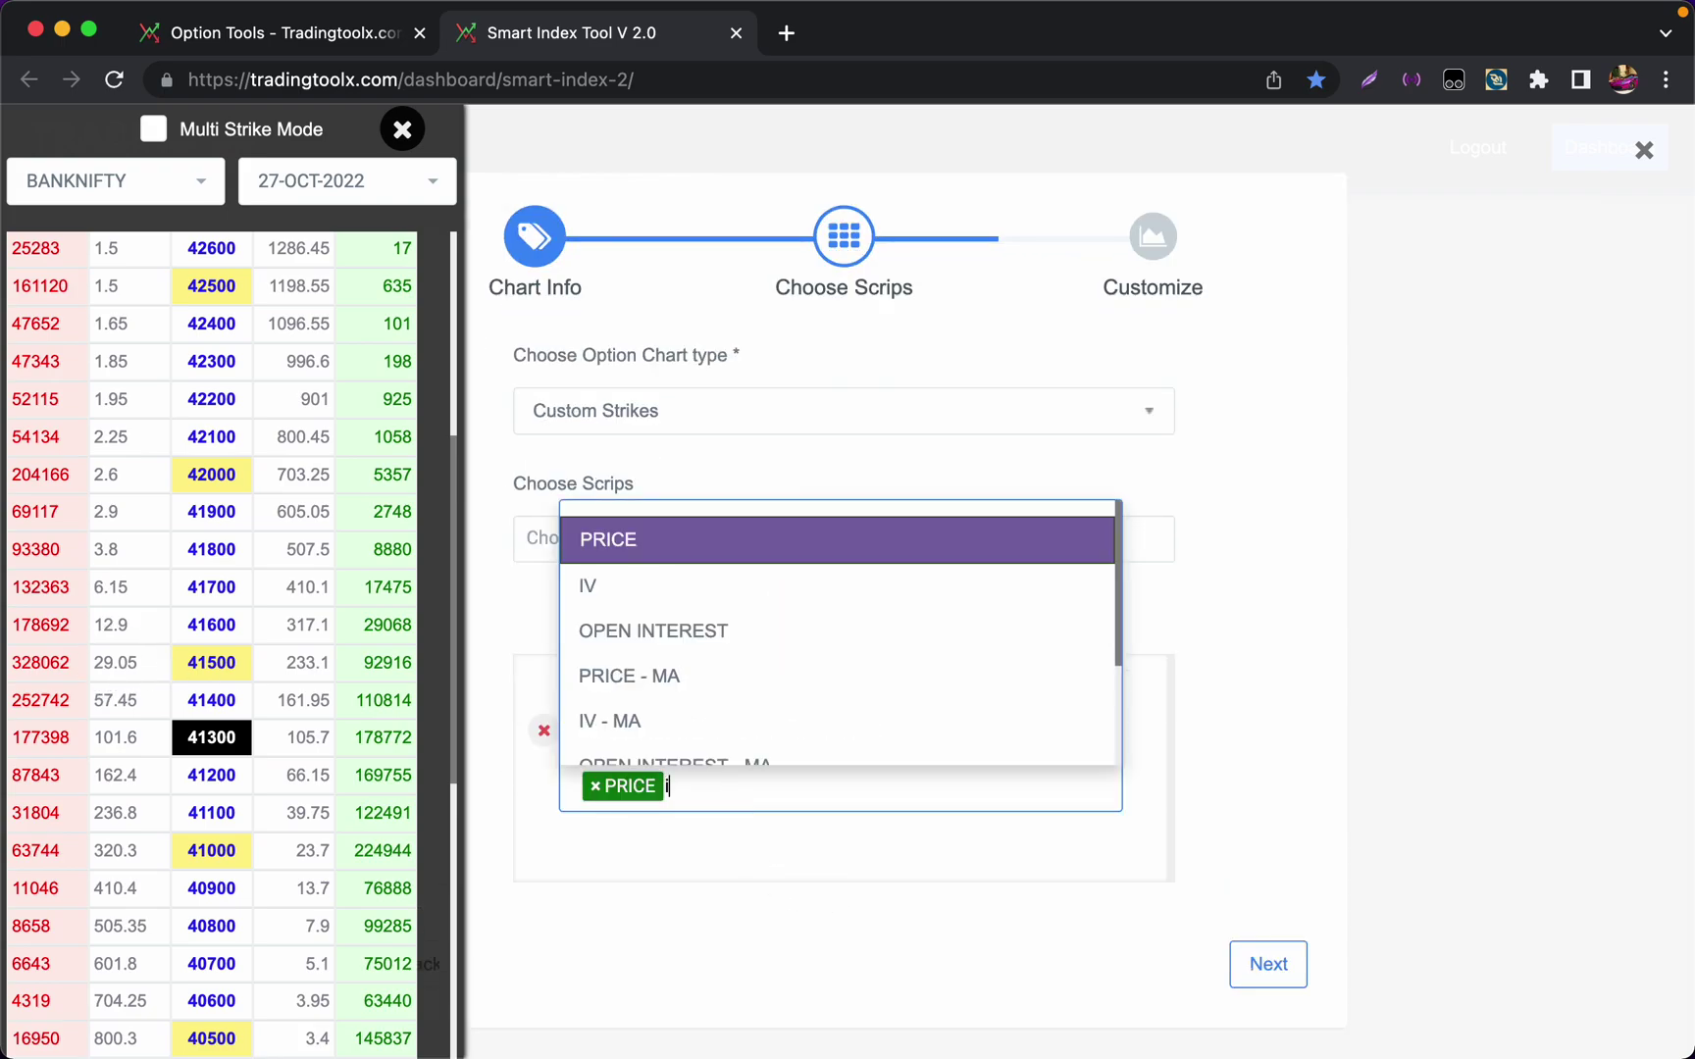
{"action": "type", "text": "iv"}
{"action": "key", "text": "Return"}
{"action": "left_click", "coordinate": [1285, 971]}
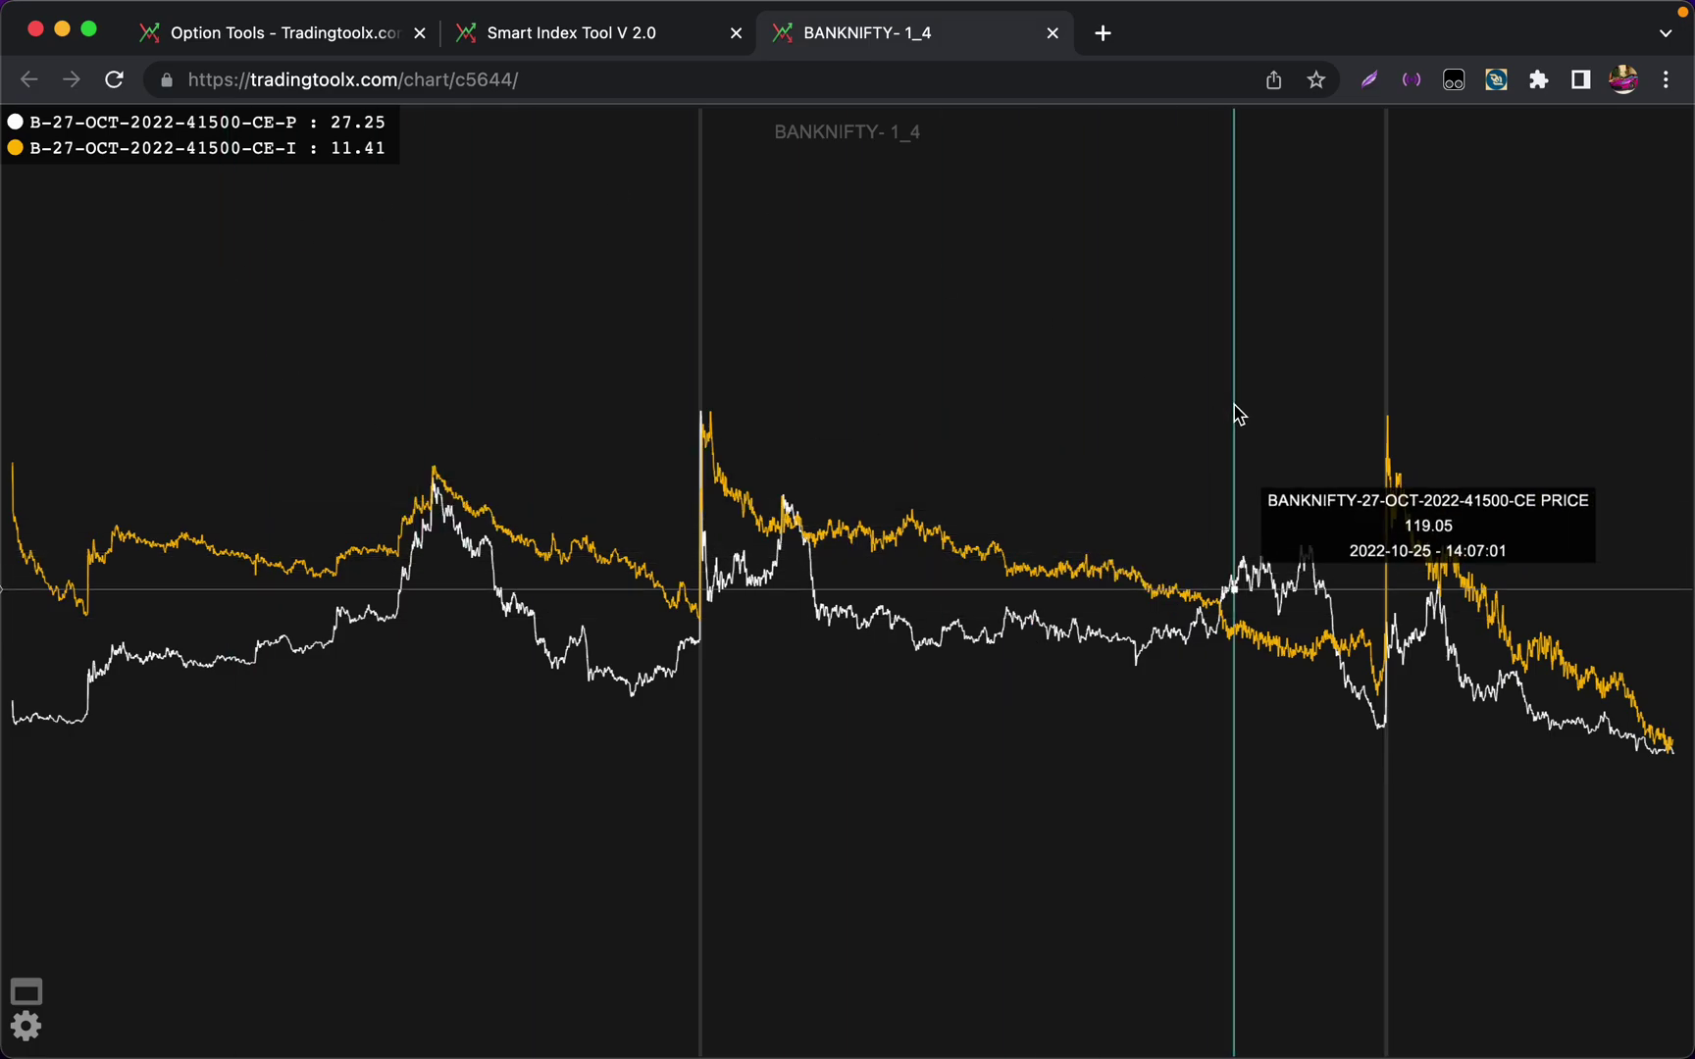
Open BANKNIFTY- 1_3, compare it with BANKNIFTY- 1_4, then close the chart tabs
{"action": "left_click", "coordinate": [629, 49]}
{"action": "left_click", "coordinate": [680, 549]}
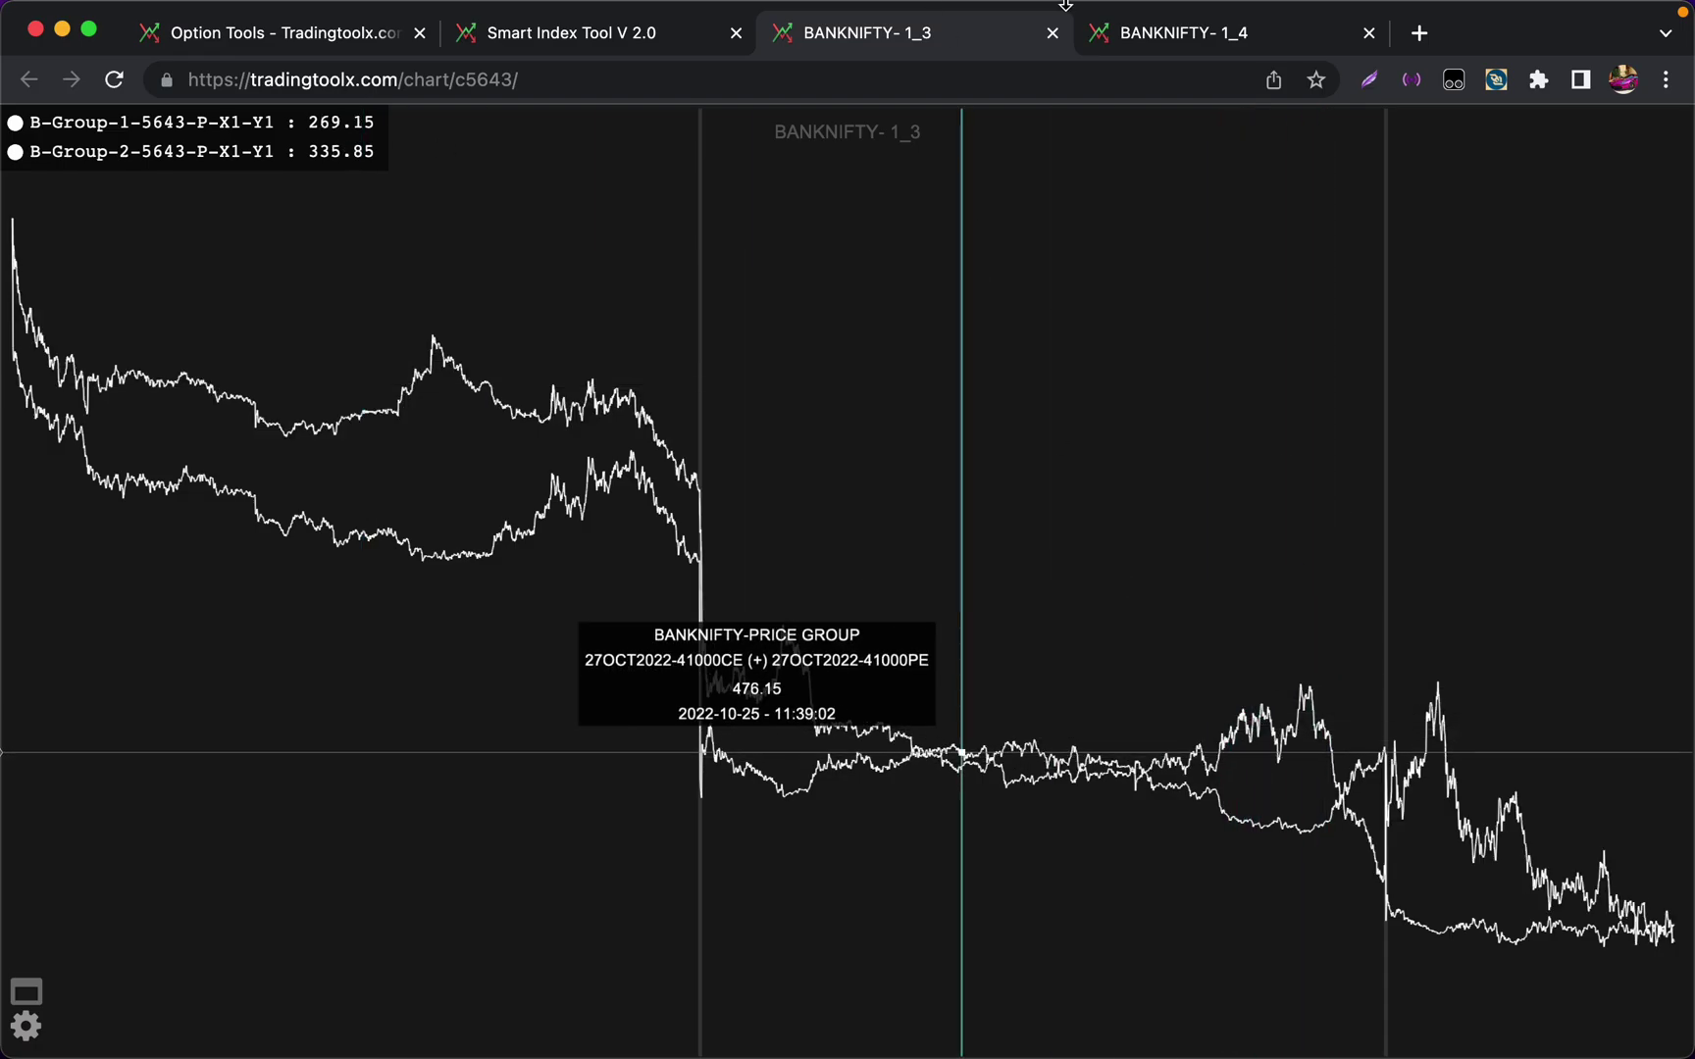
{"action": "left_click", "coordinate": [1123, 37]}
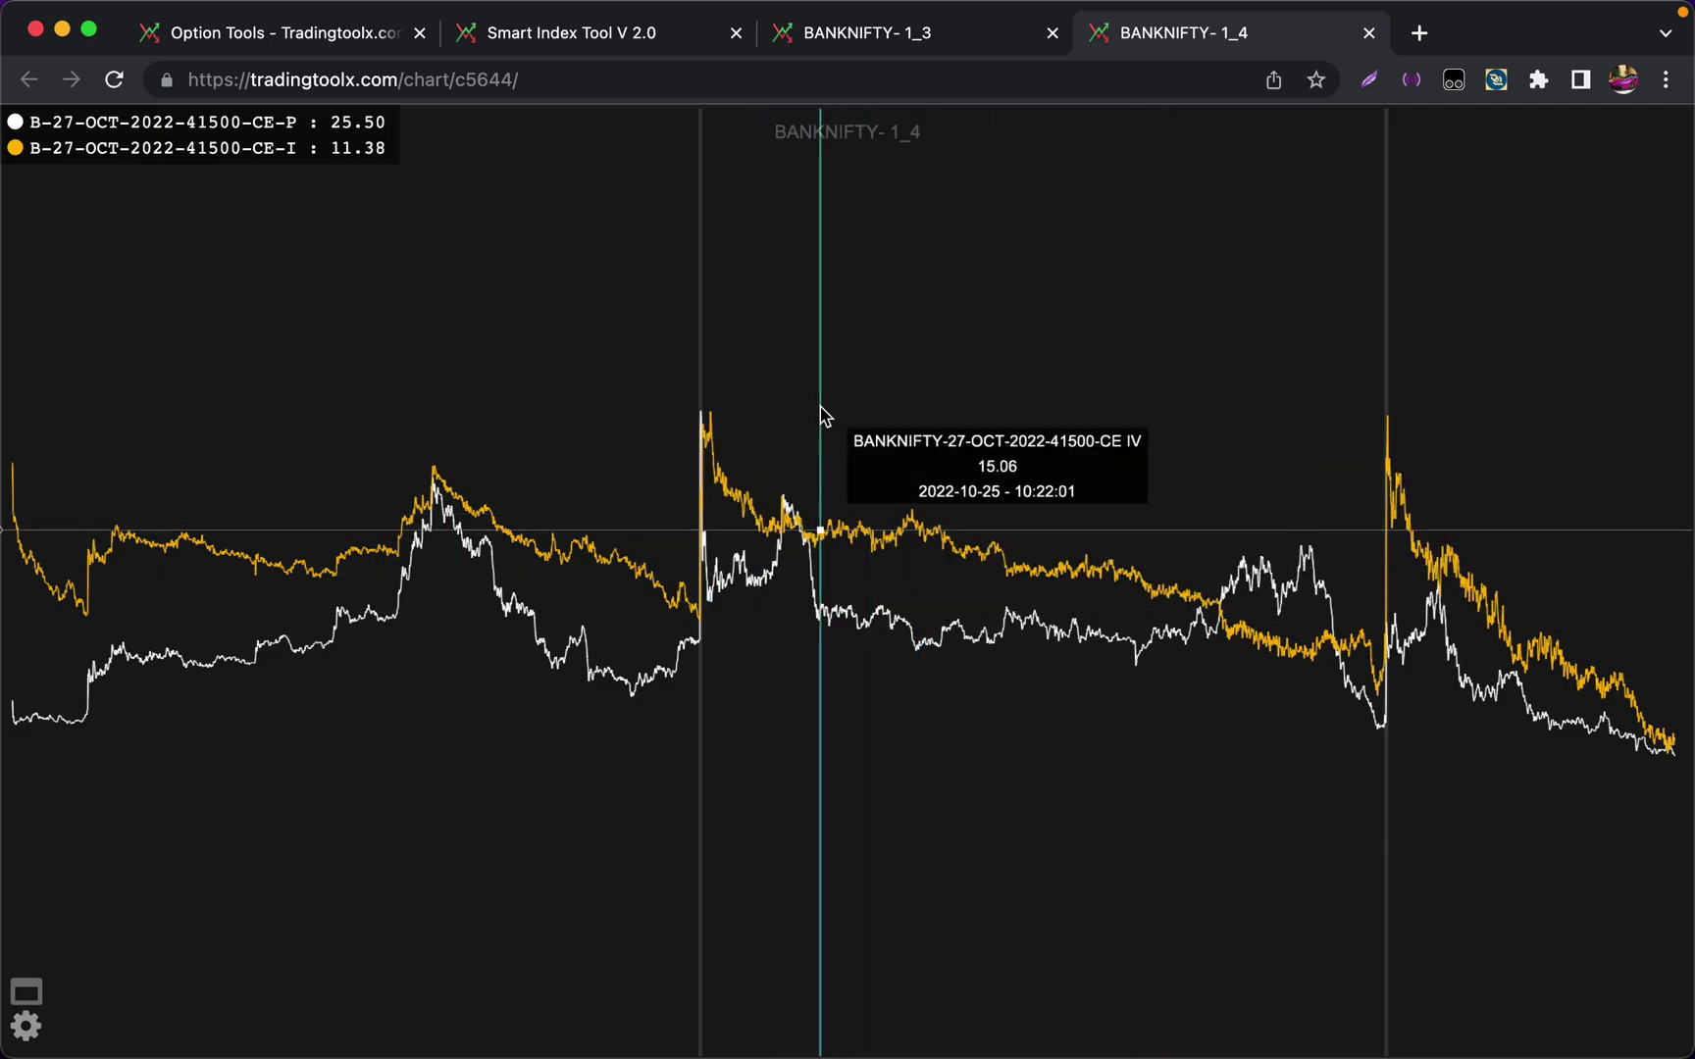
{"action": "left_click", "coordinate": [1369, 33]}
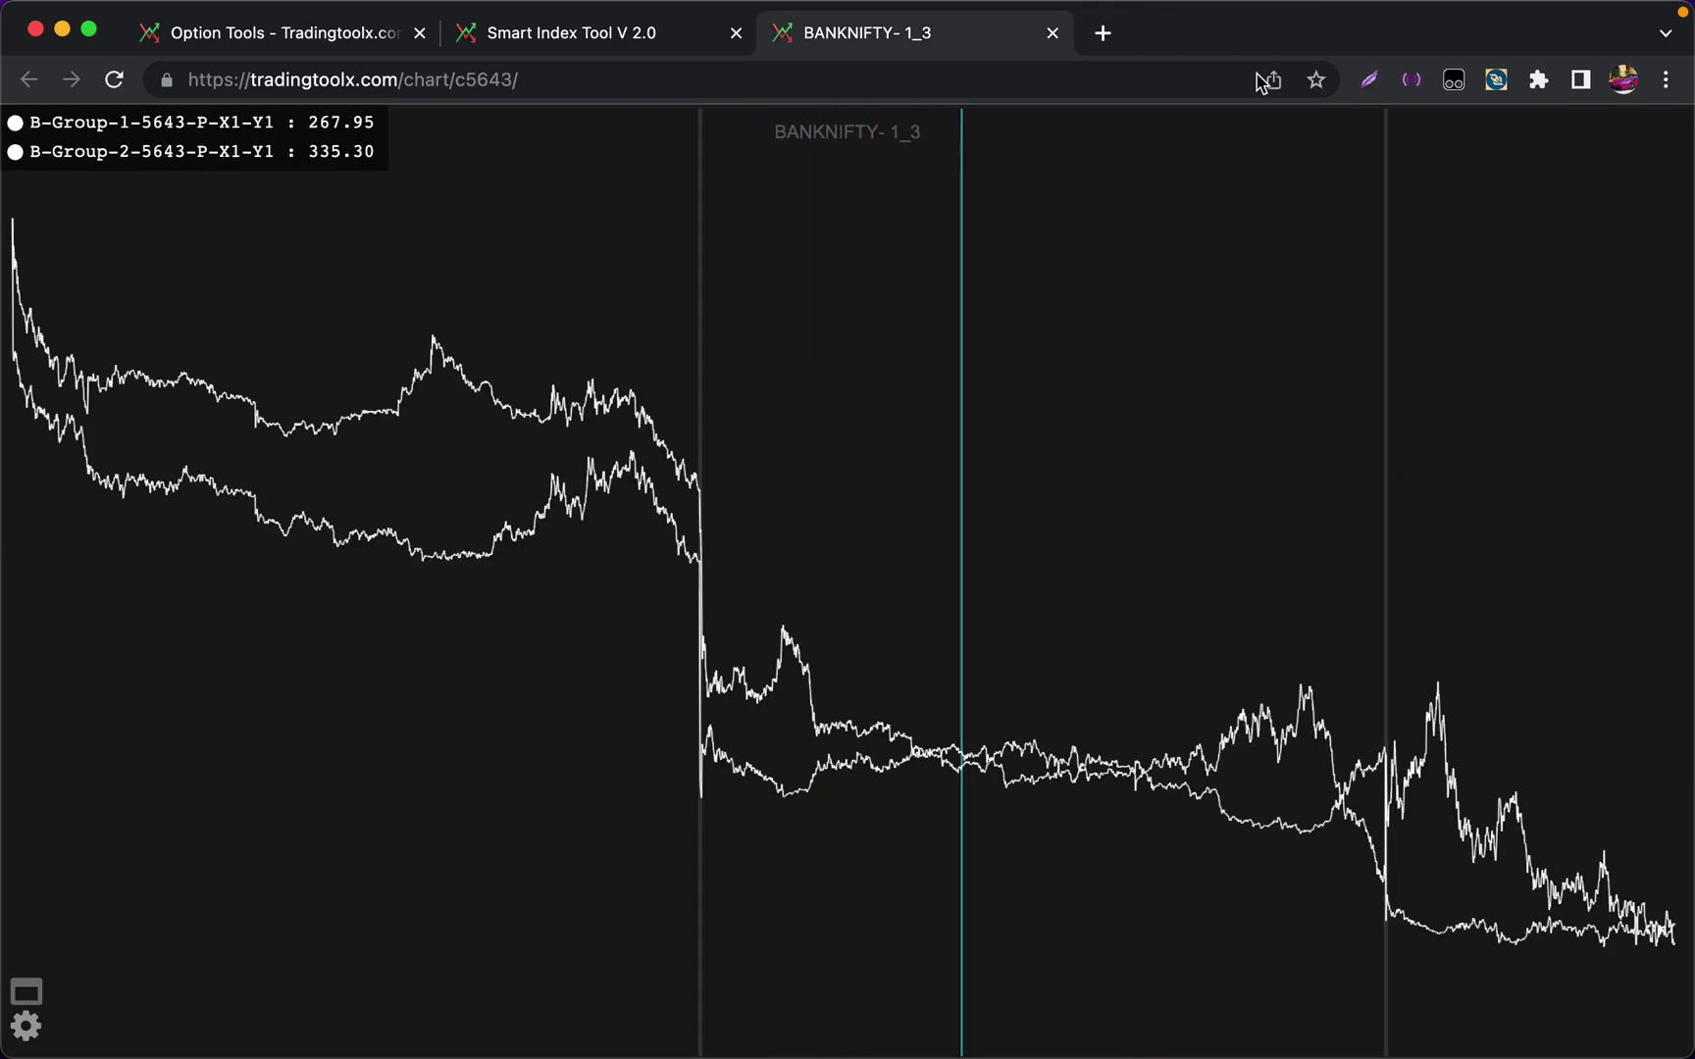
Close the BANKNIFTY- 1_3 tab and view the NIFTY- 1_2 and BANKNIFTY- 1_2 charts in new tabs
{"action": "left_click", "coordinate": [1051, 34]}
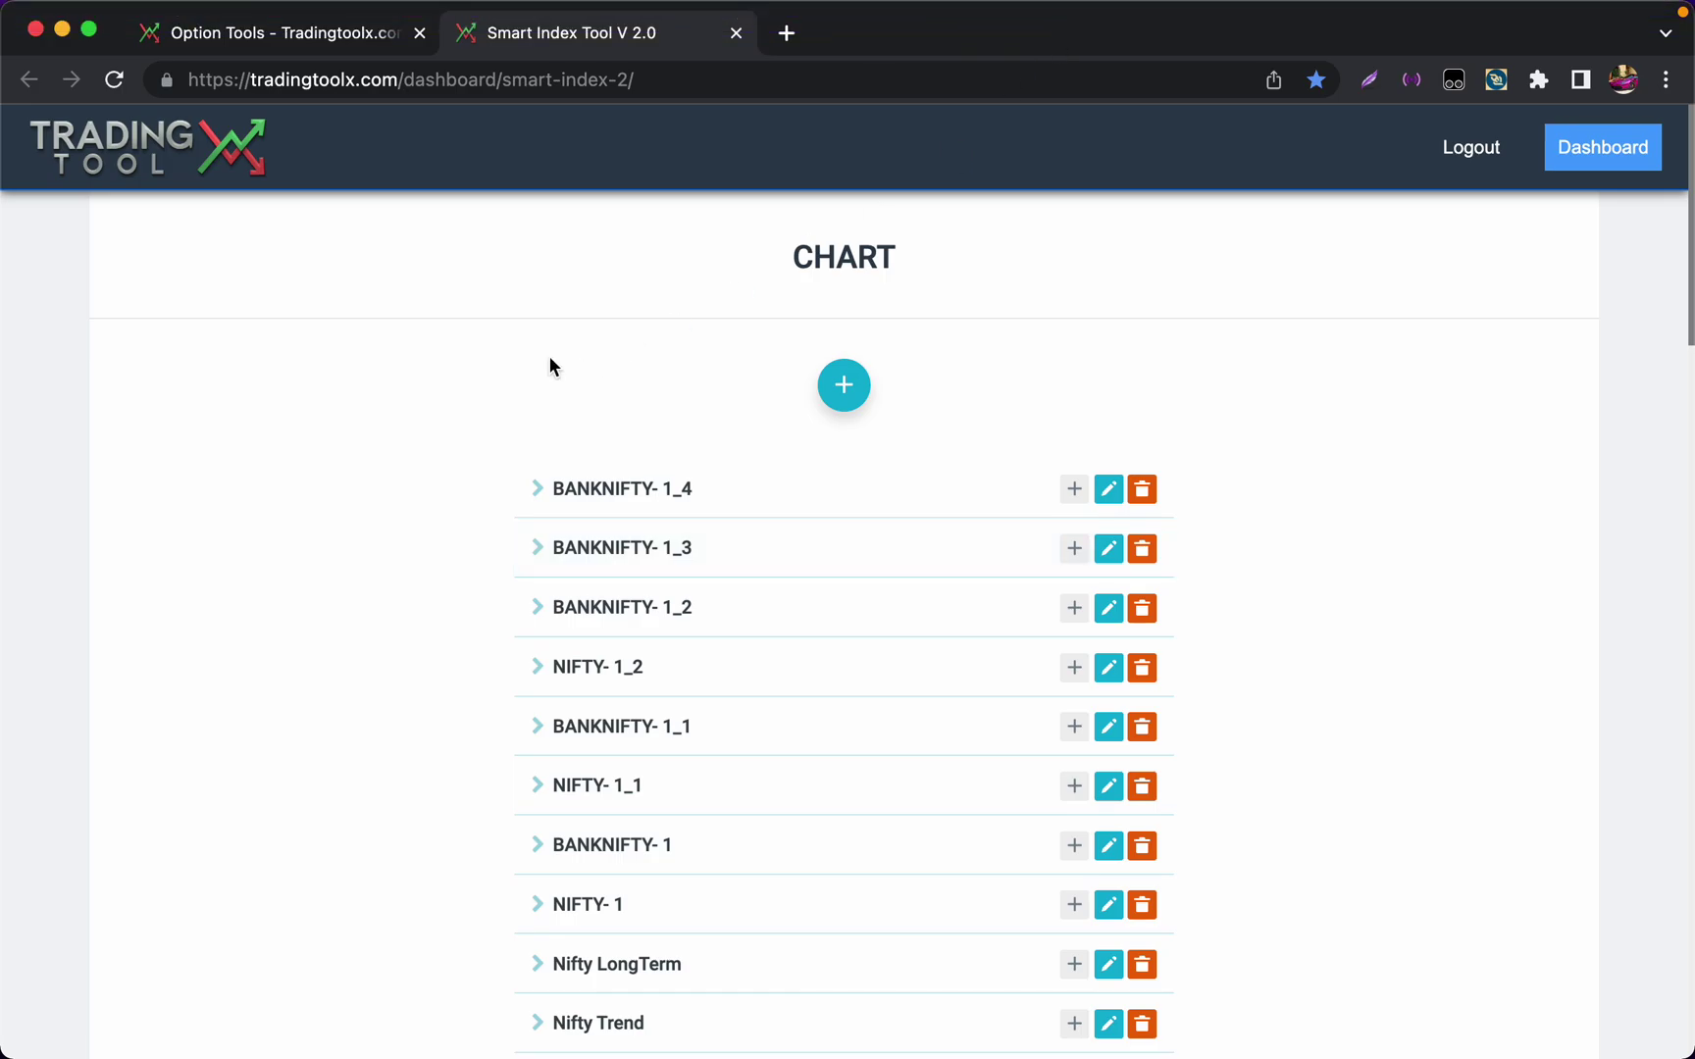
{"action": "scroll", "coordinate": [550, 367], "scroll_direction": "down", "scroll_amount": 1}
{"action": "scroll", "coordinate": [550, 361], "scroll_direction": "down", "scroll_amount": 4}
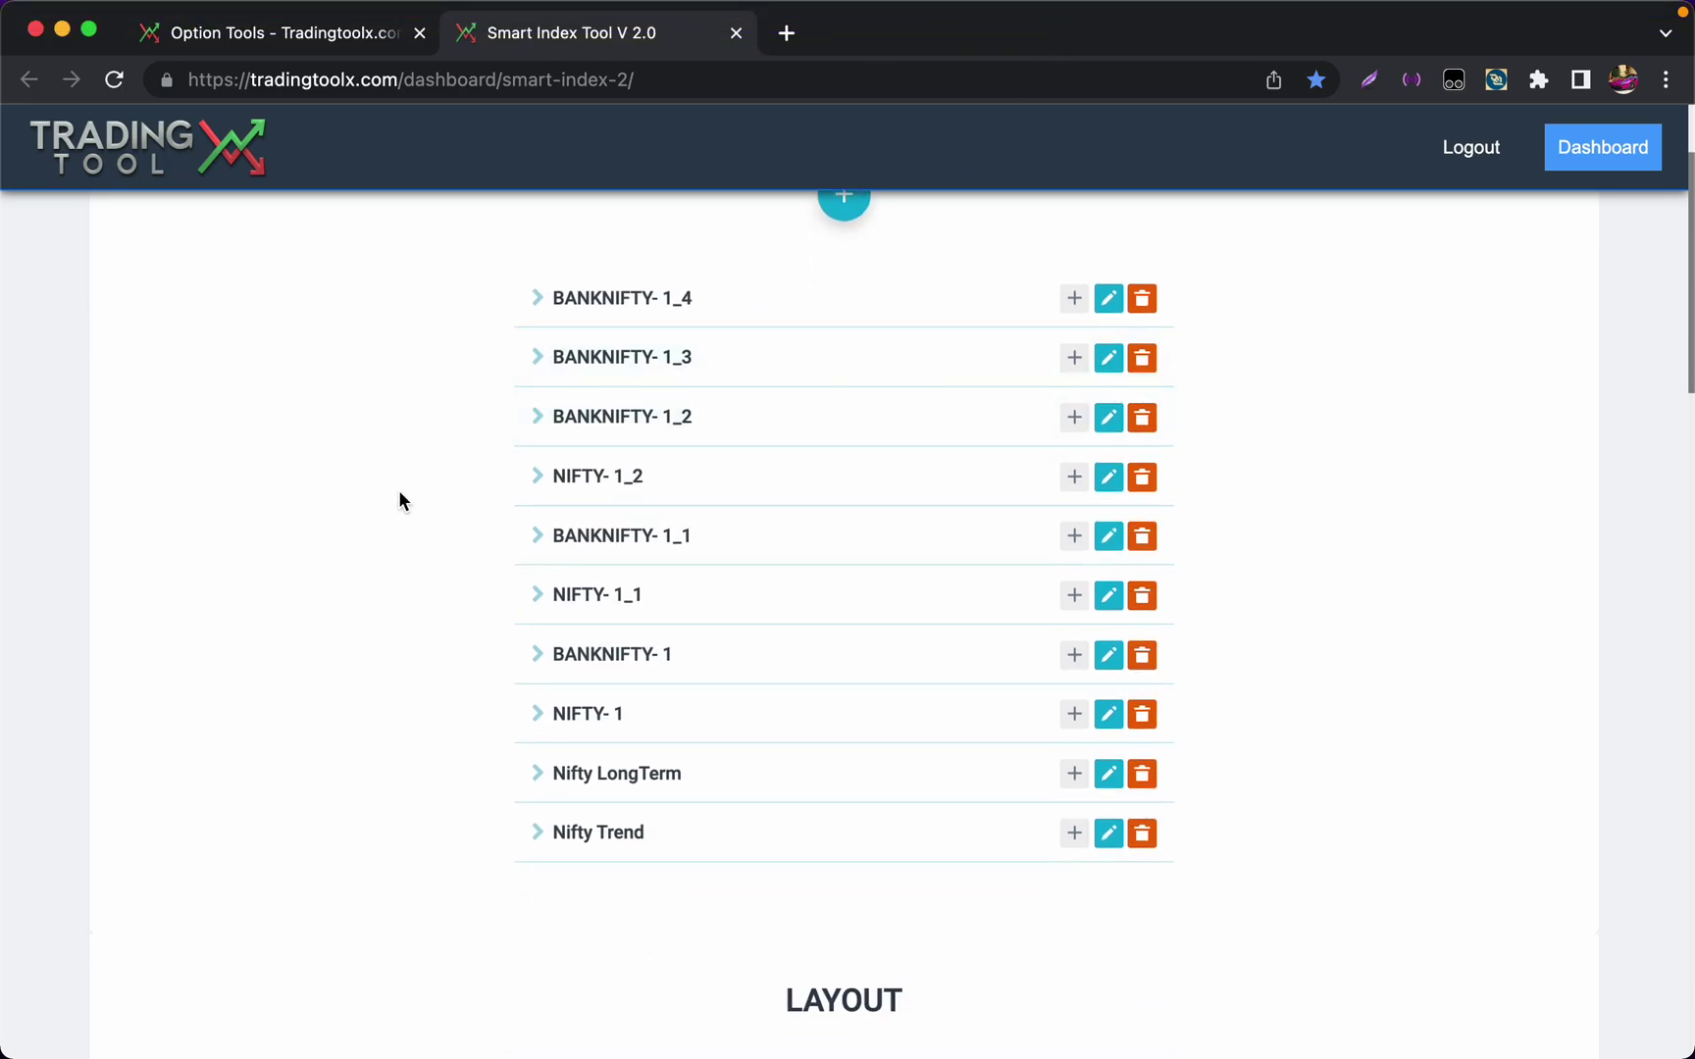
{"action": "left_click", "coordinate": [630, 490], "text": "super"}
{"action": "left_click", "coordinate": [912, 47]}
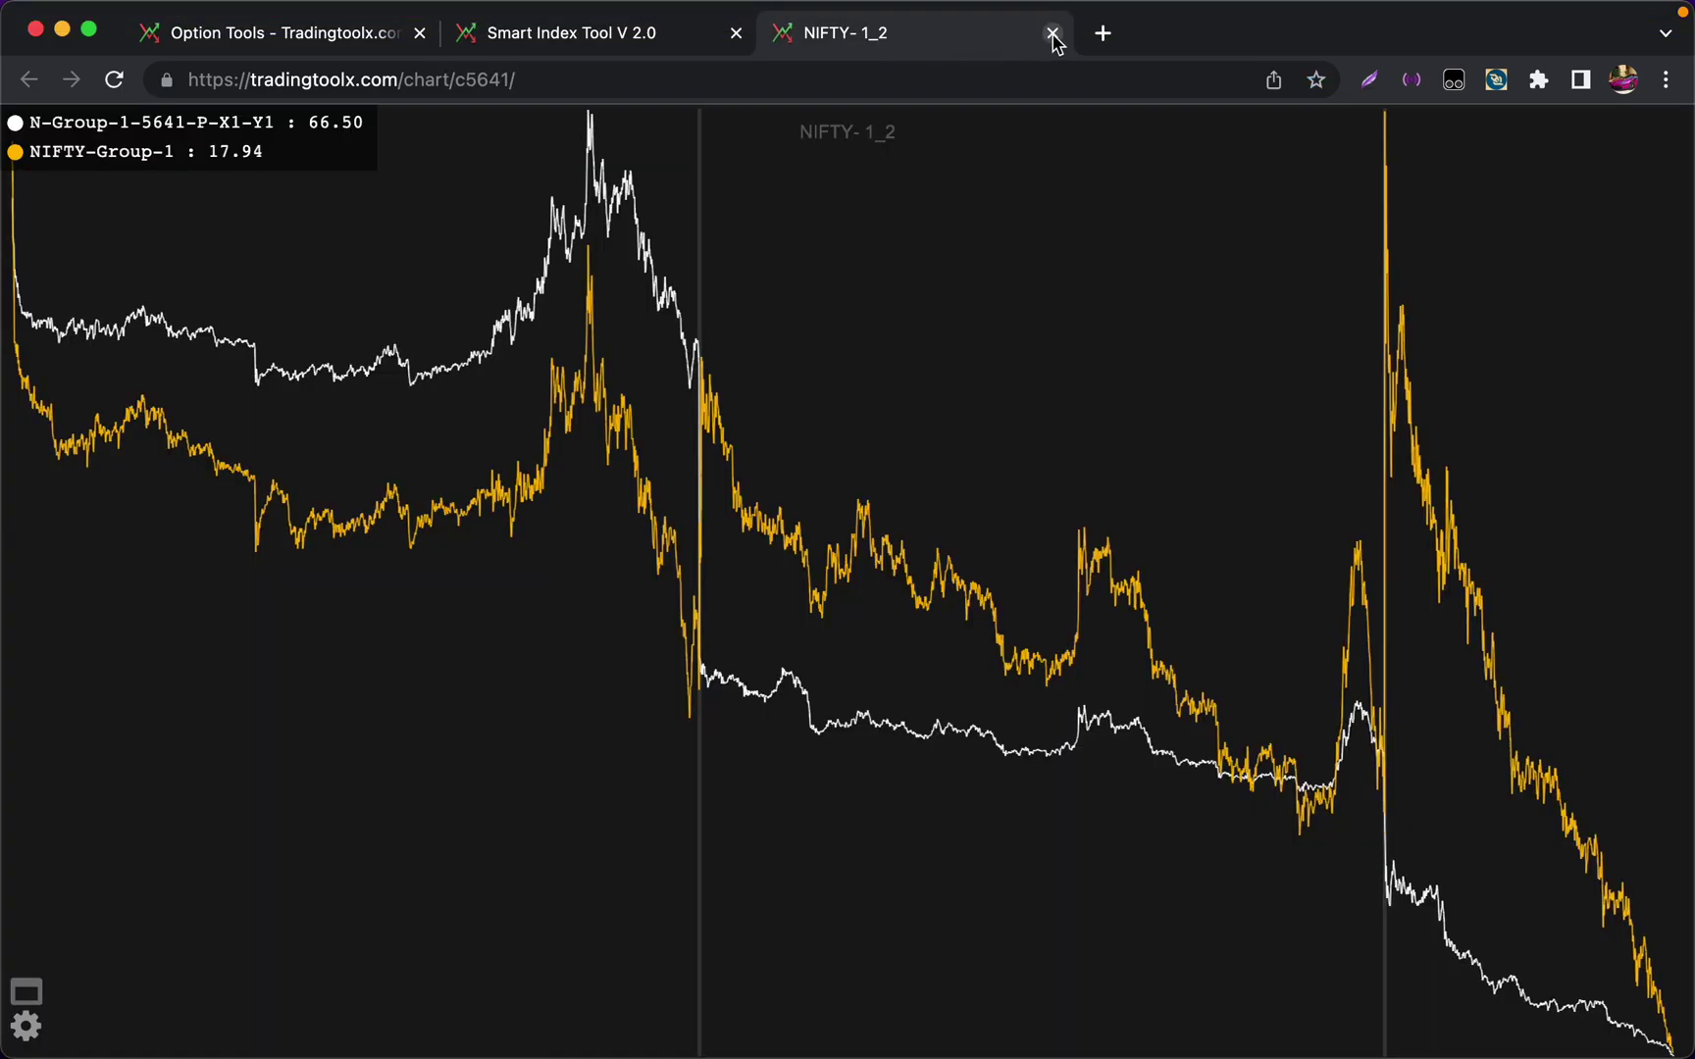
{"action": "left_click", "coordinate": [609, 44]}
{"action": "left_click", "coordinate": [656, 410]}
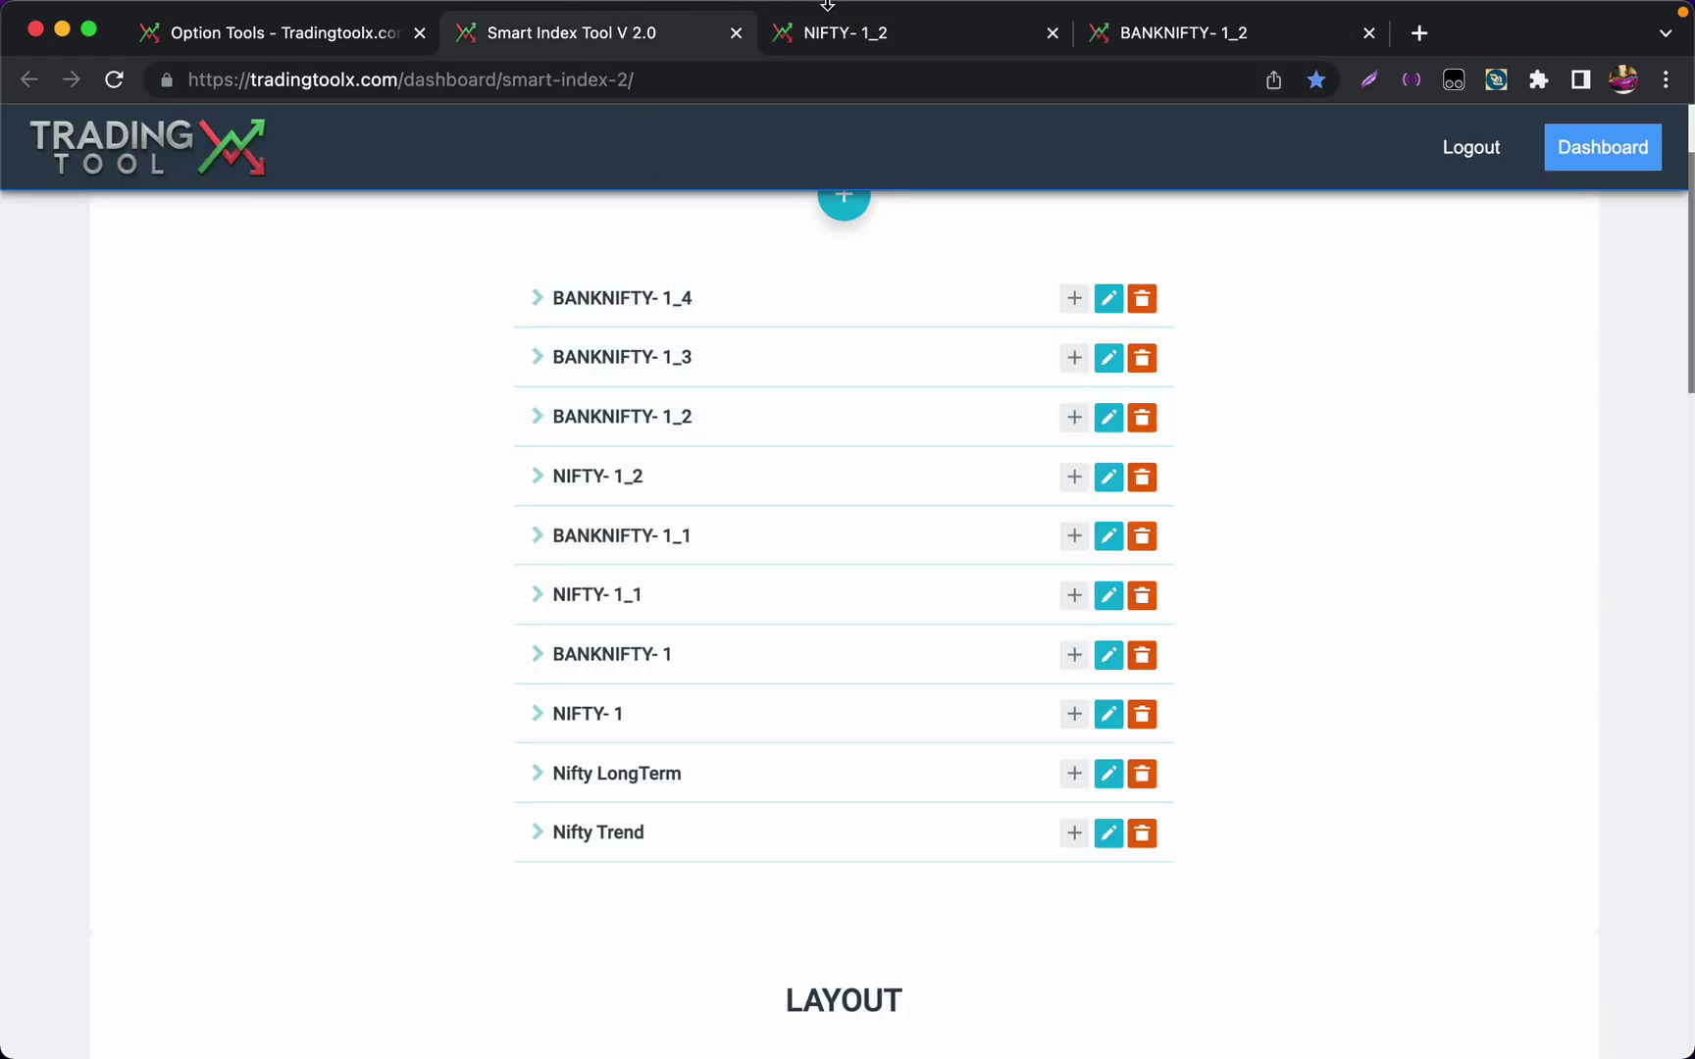
{"action": "left_click", "coordinate": [1230, 30]}
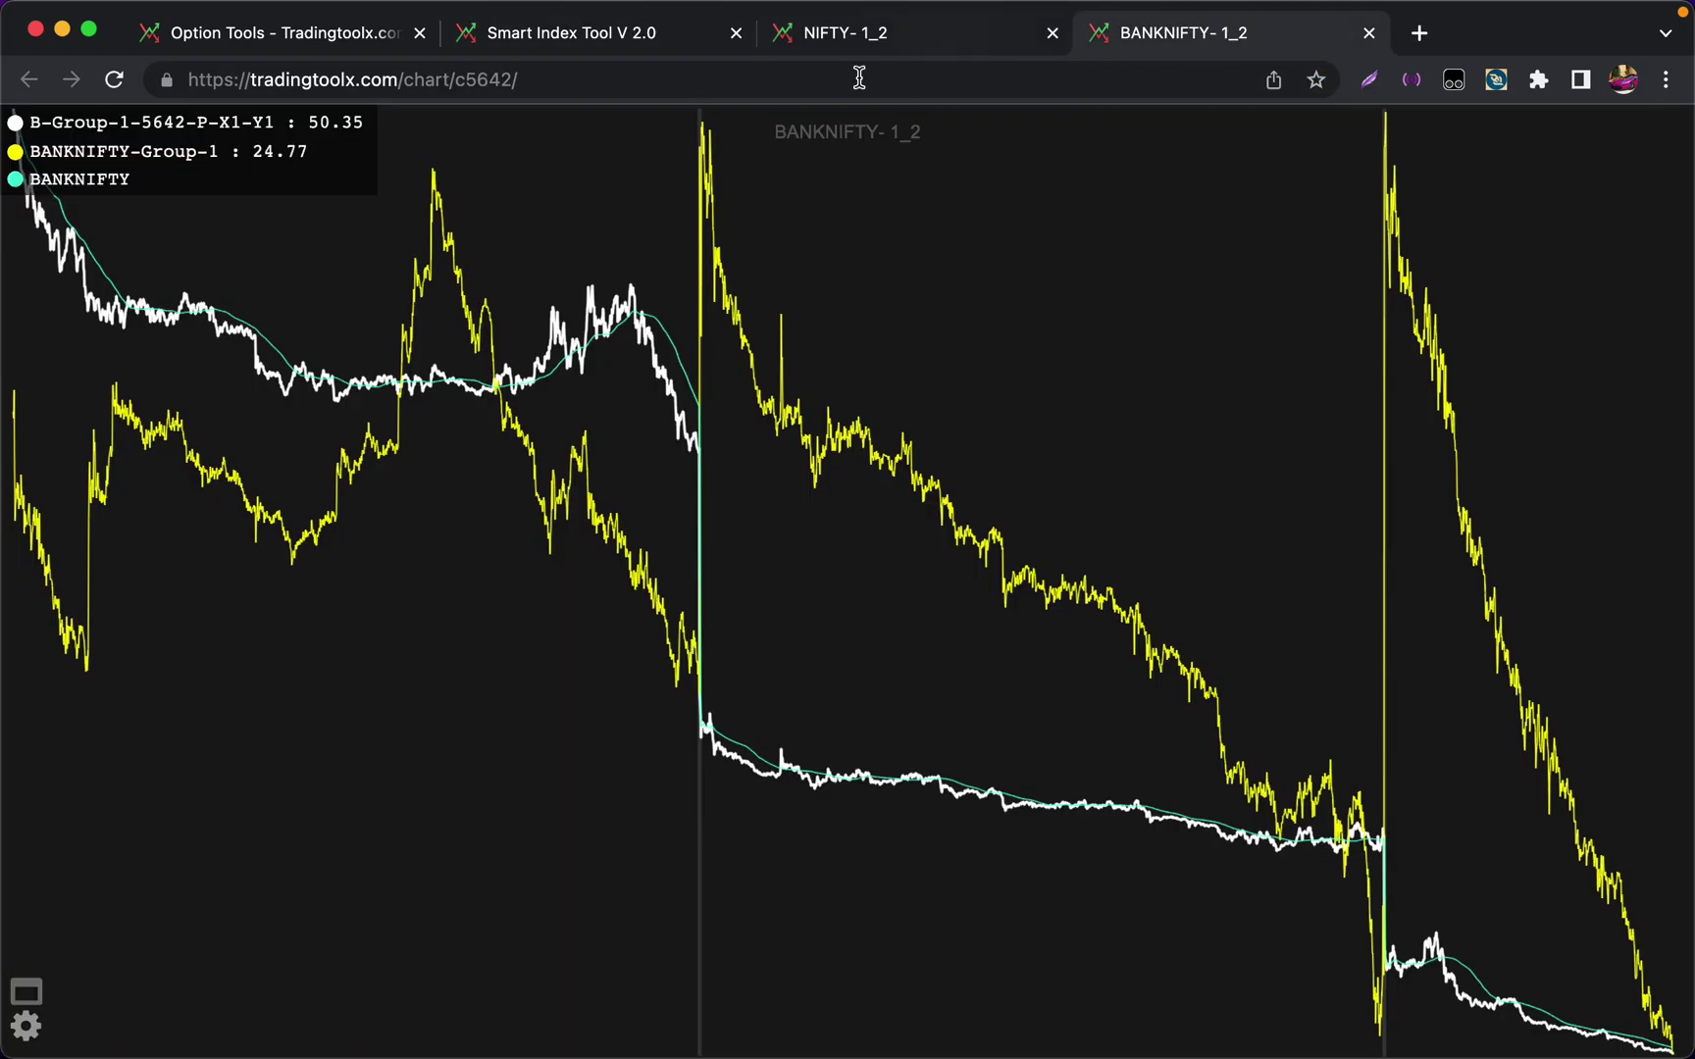
{"action": "left_click", "coordinate": [683, 47]}
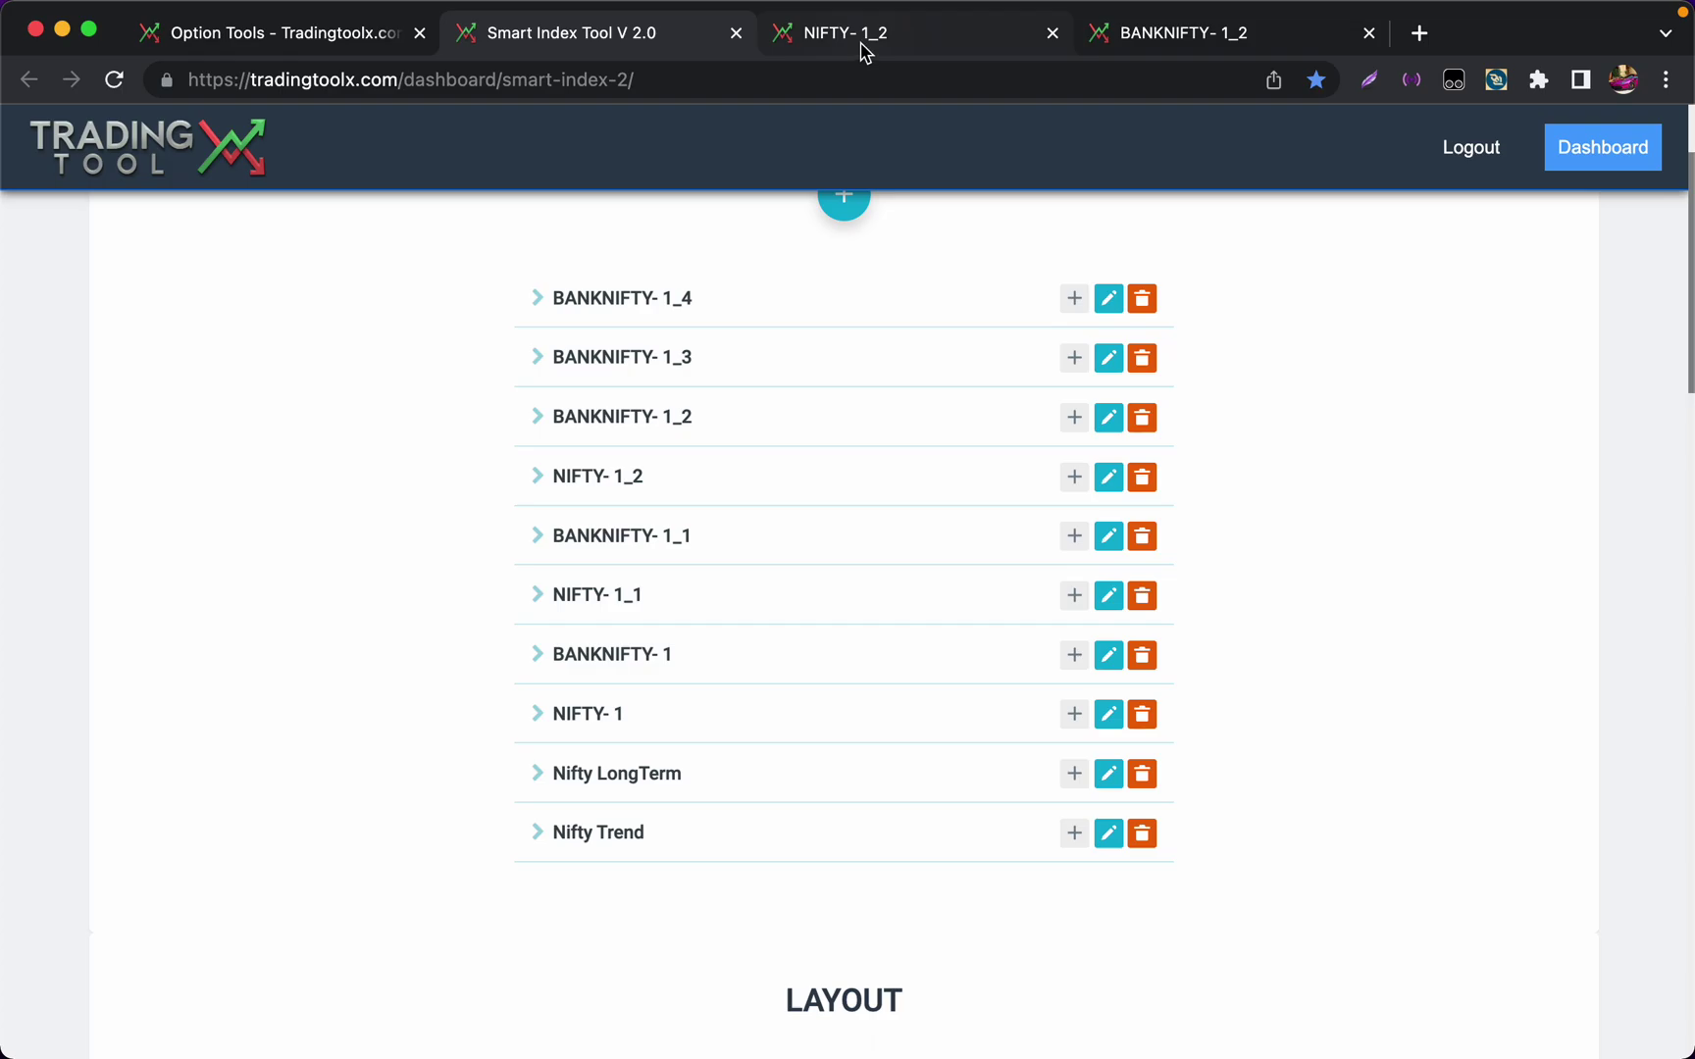
{"action": "scroll", "coordinate": [325, 461], "scroll_direction": "down", "scroll_amount": 5}
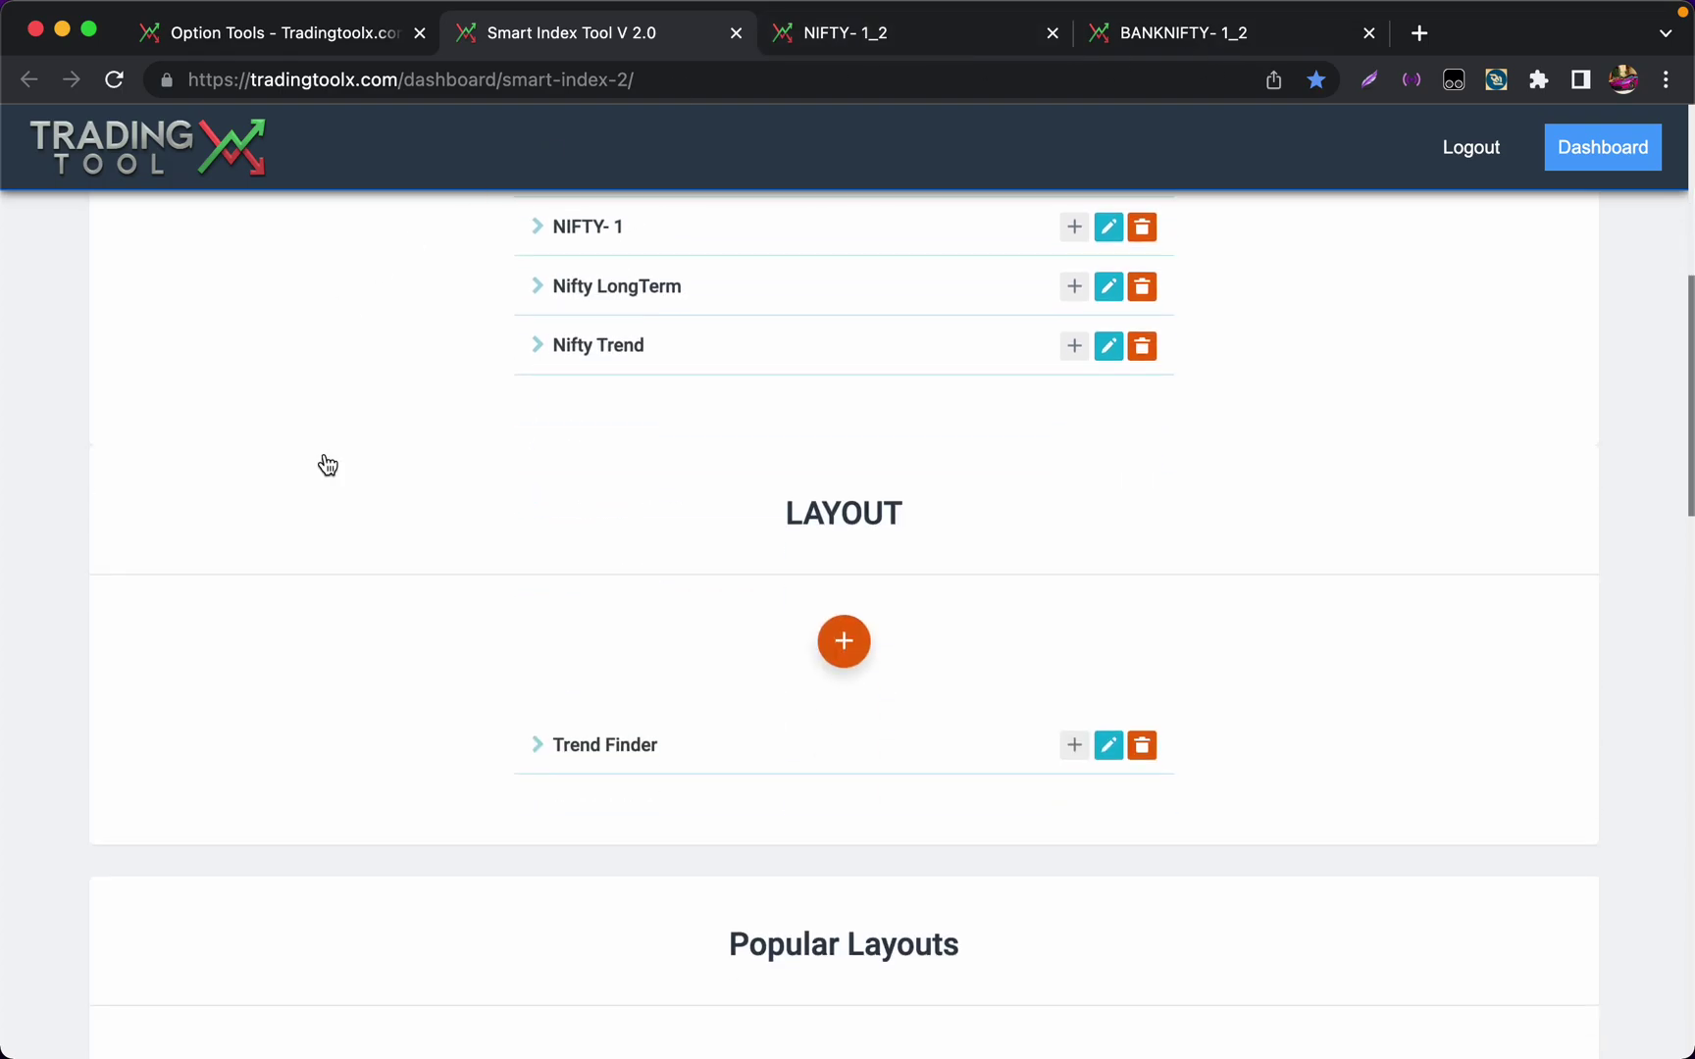
Start a new layout named test using the two stacked charts arrangement
{"action": "left_click", "coordinate": [843, 640]}
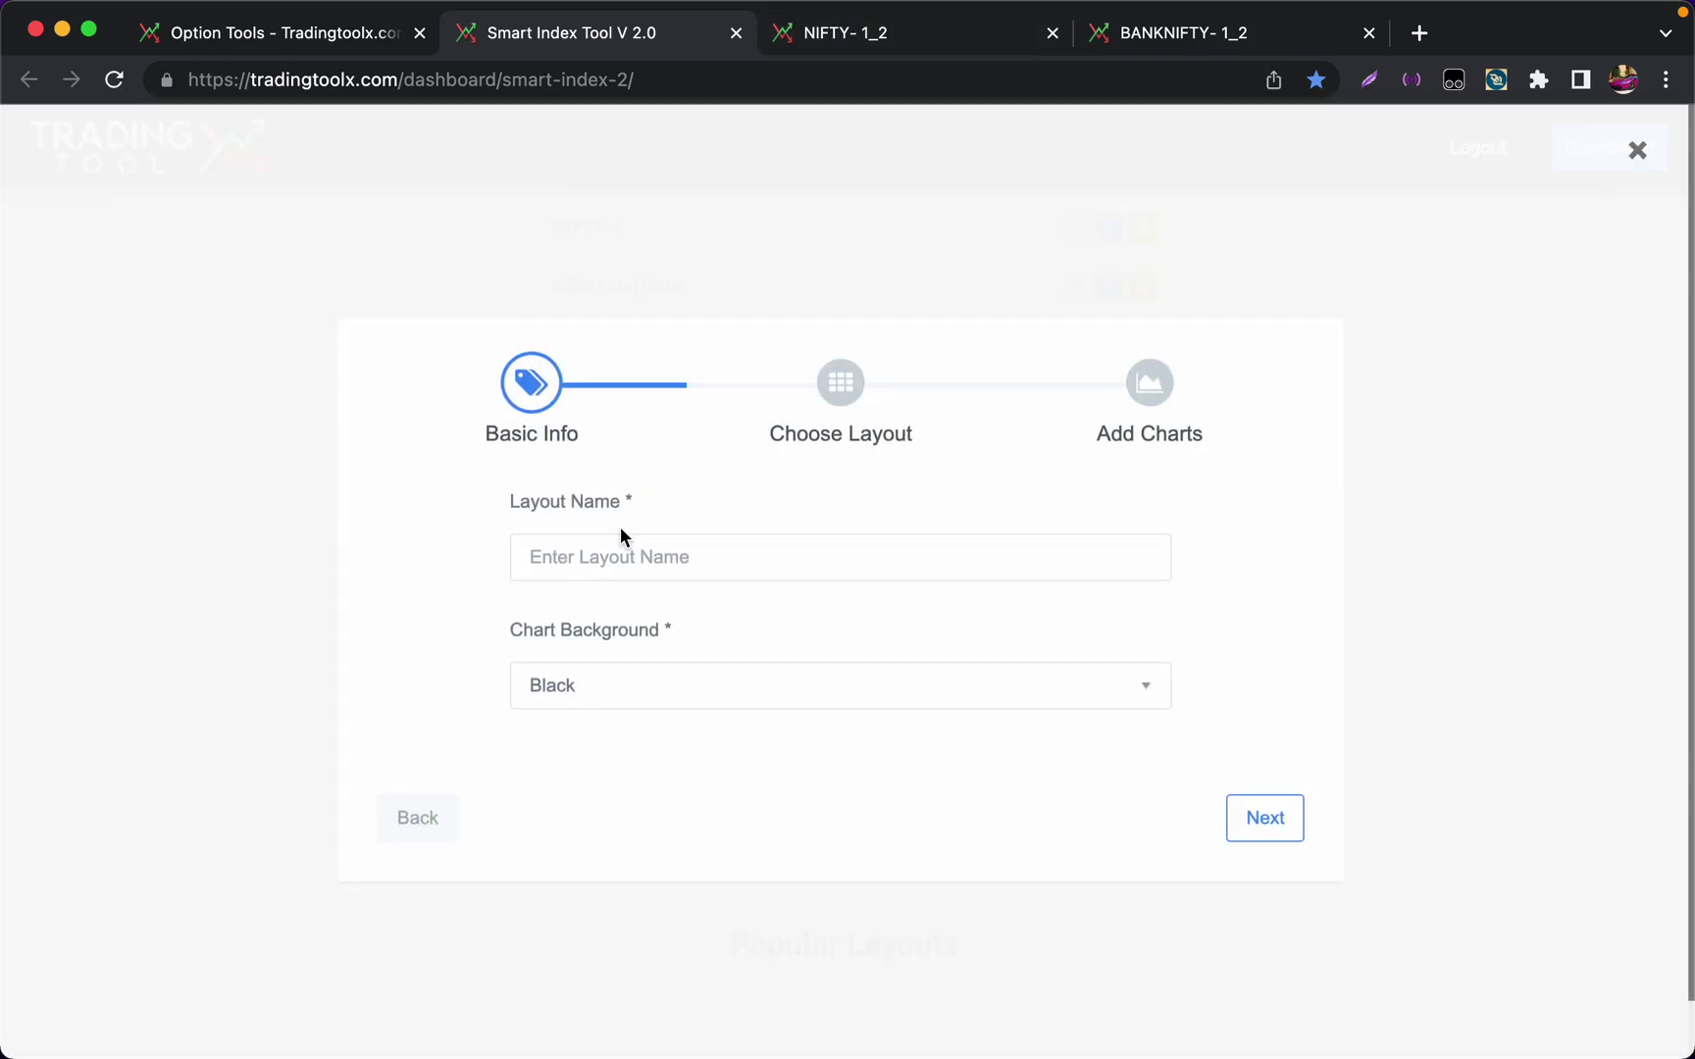
{"action": "left_click", "coordinate": [598, 559]}
{"action": "type", "text": "test"}
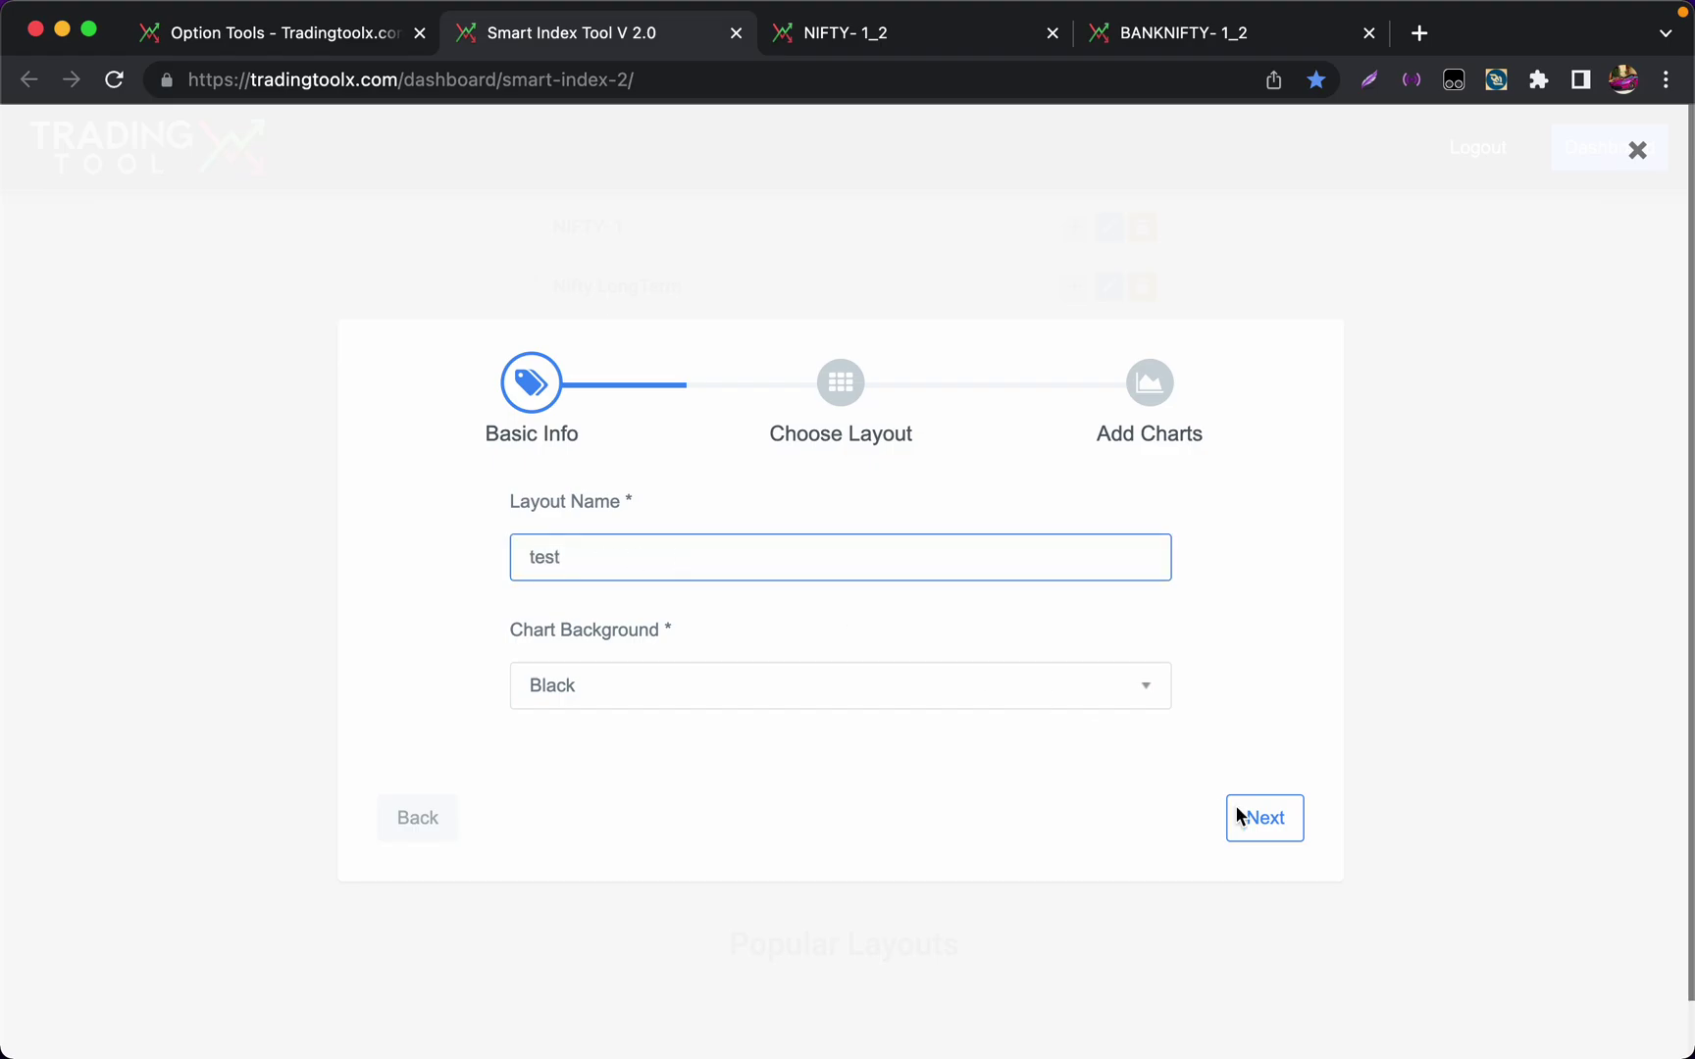
{"action": "left_click", "coordinate": [1238, 816]}
{"action": "left_click", "coordinate": [1157, 289]}
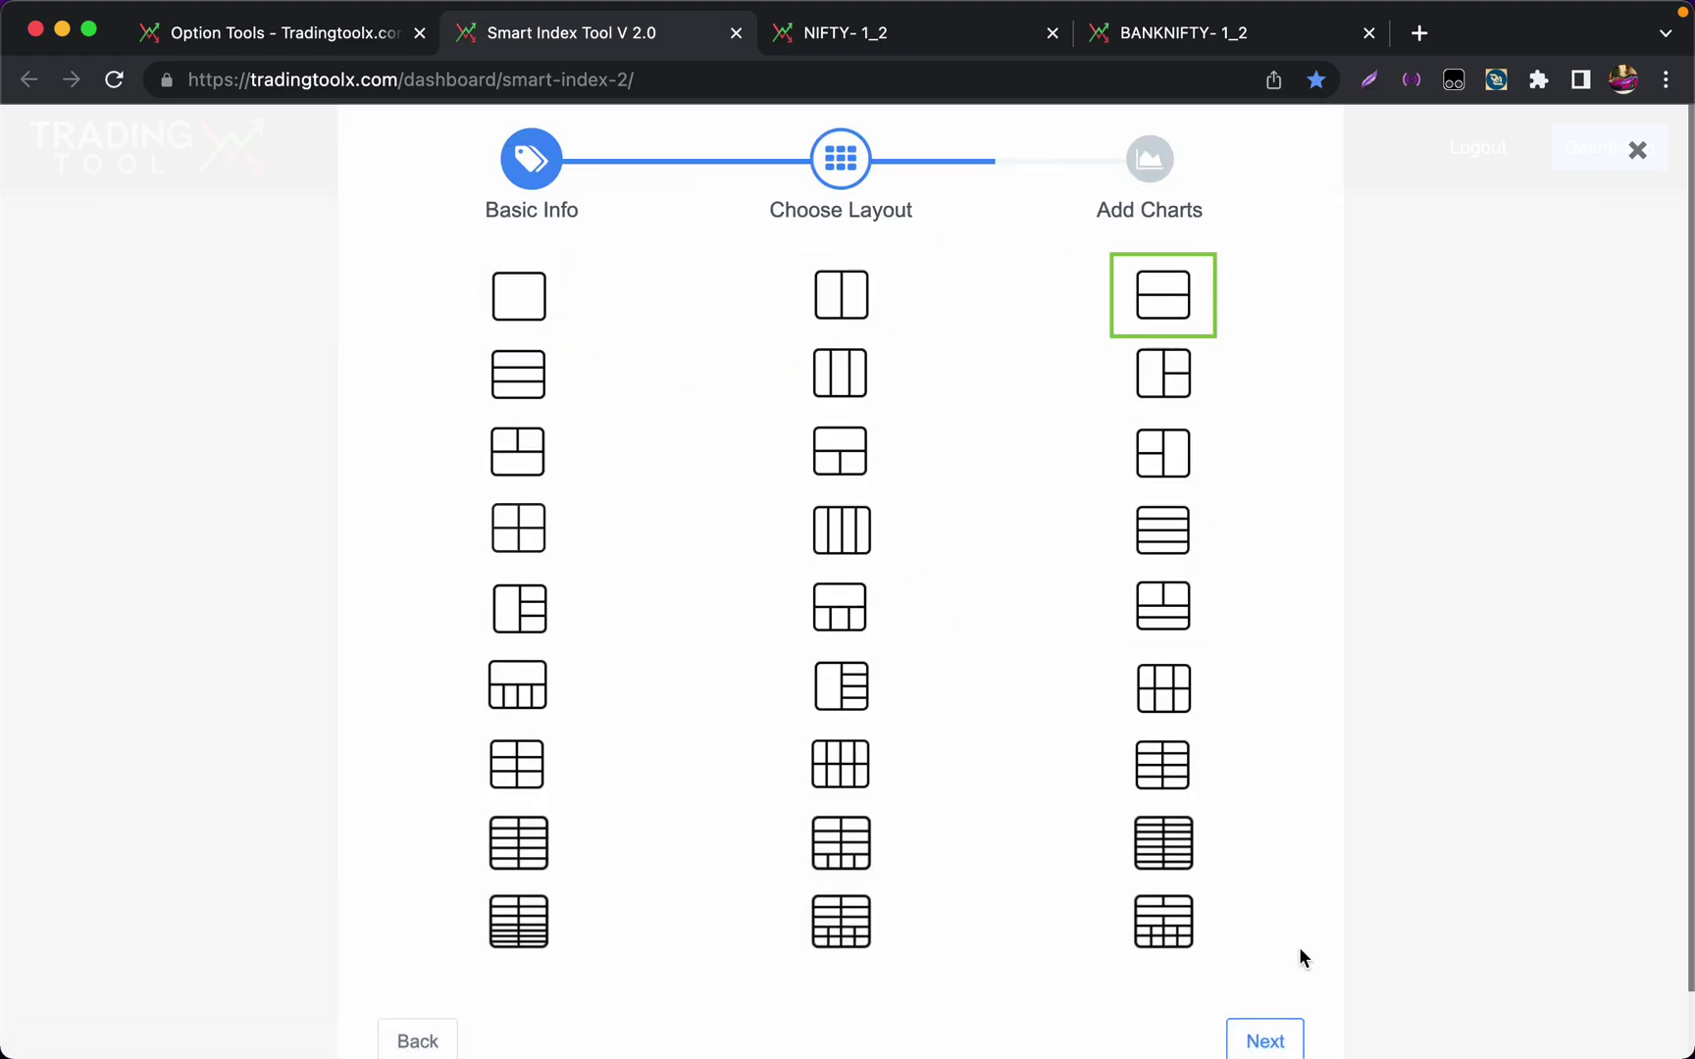
{"action": "left_click", "coordinate": [1265, 1039]}
Assign BANKNIFTY- 1_3 to the top slot and NIFTY- 1_2 to the bottom slot, then save
{"action": "left_click", "coordinate": [545, 468]}
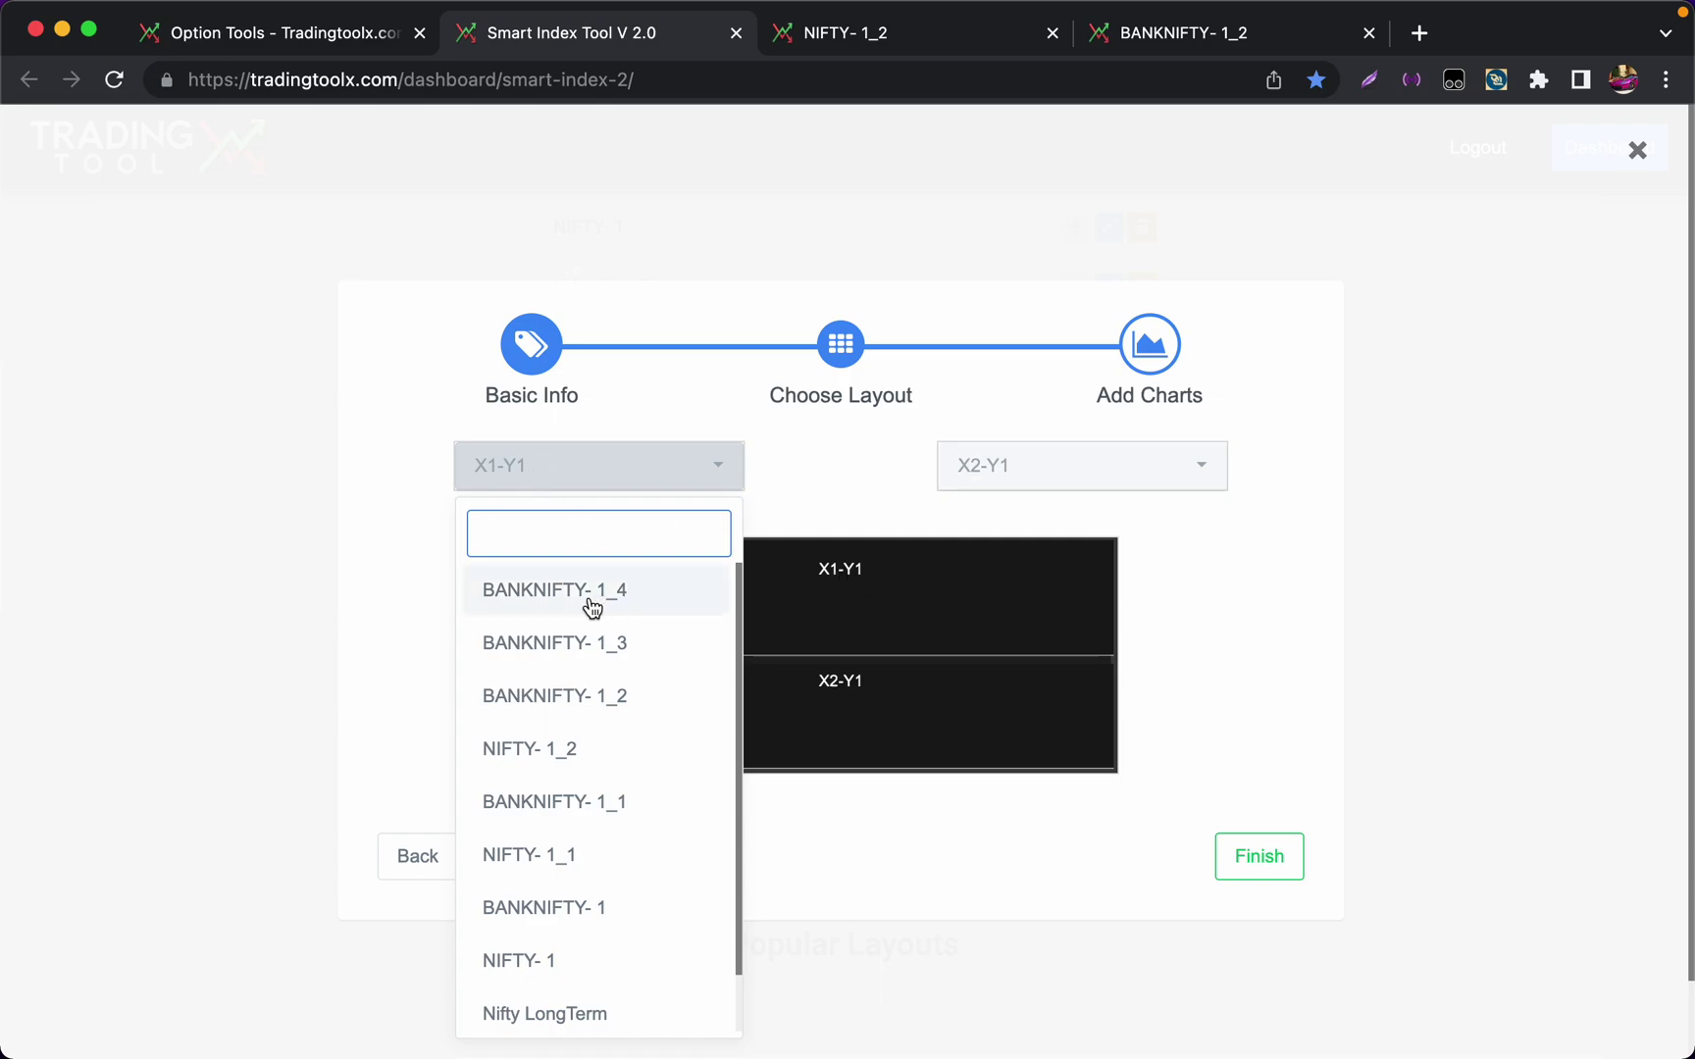
{"action": "left_click", "coordinate": [590, 655]}
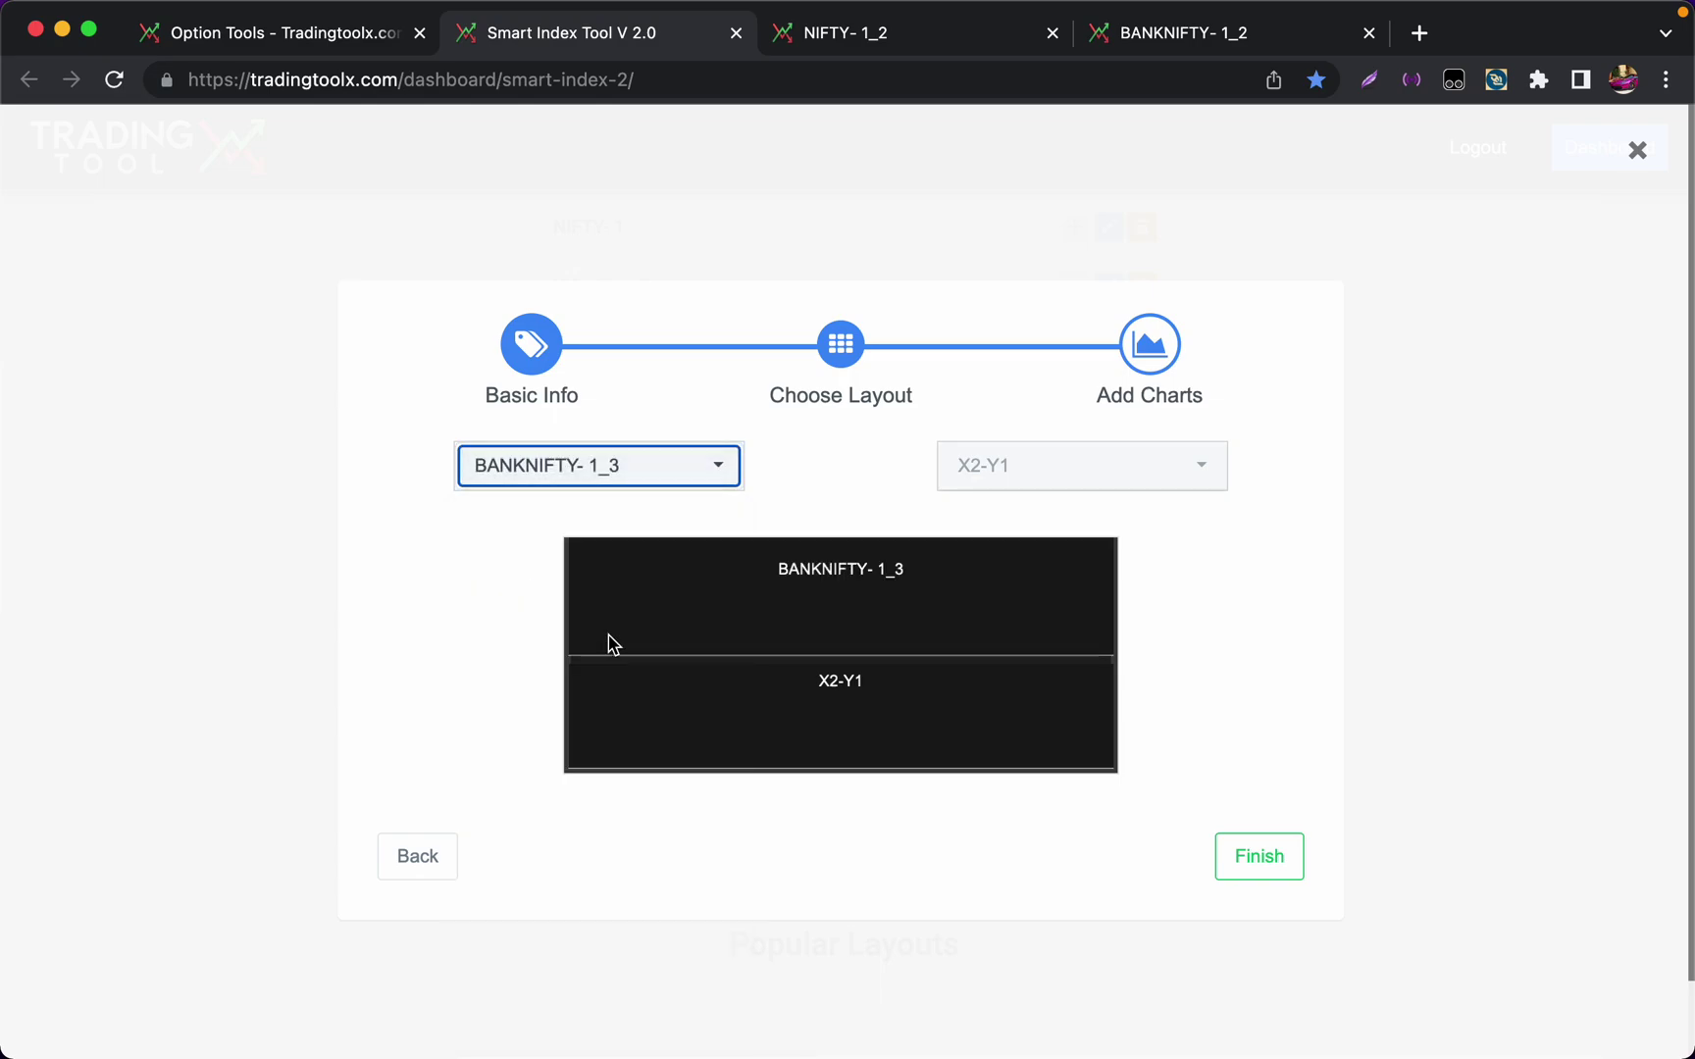
{"action": "left_click", "coordinate": [978, 471]}
{"action": "left_click", "coordinate": [992, 747]}
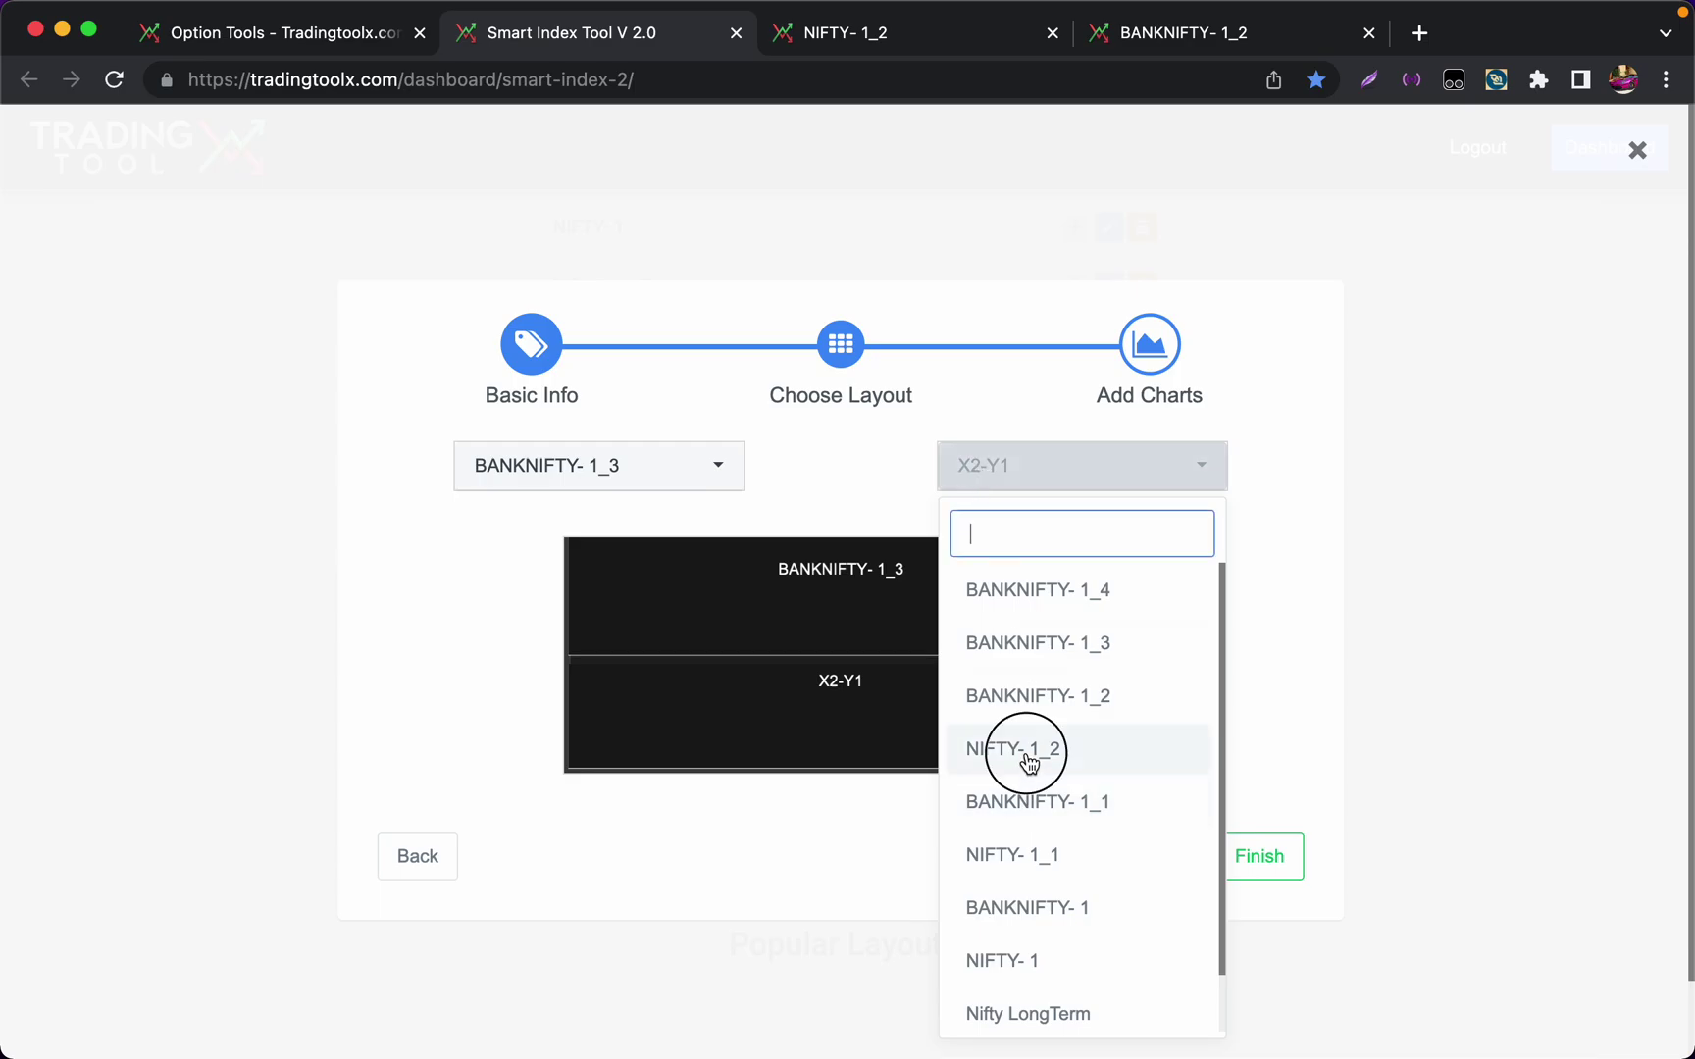
{"action": "left_click", "coordinate": [1261, 858]}
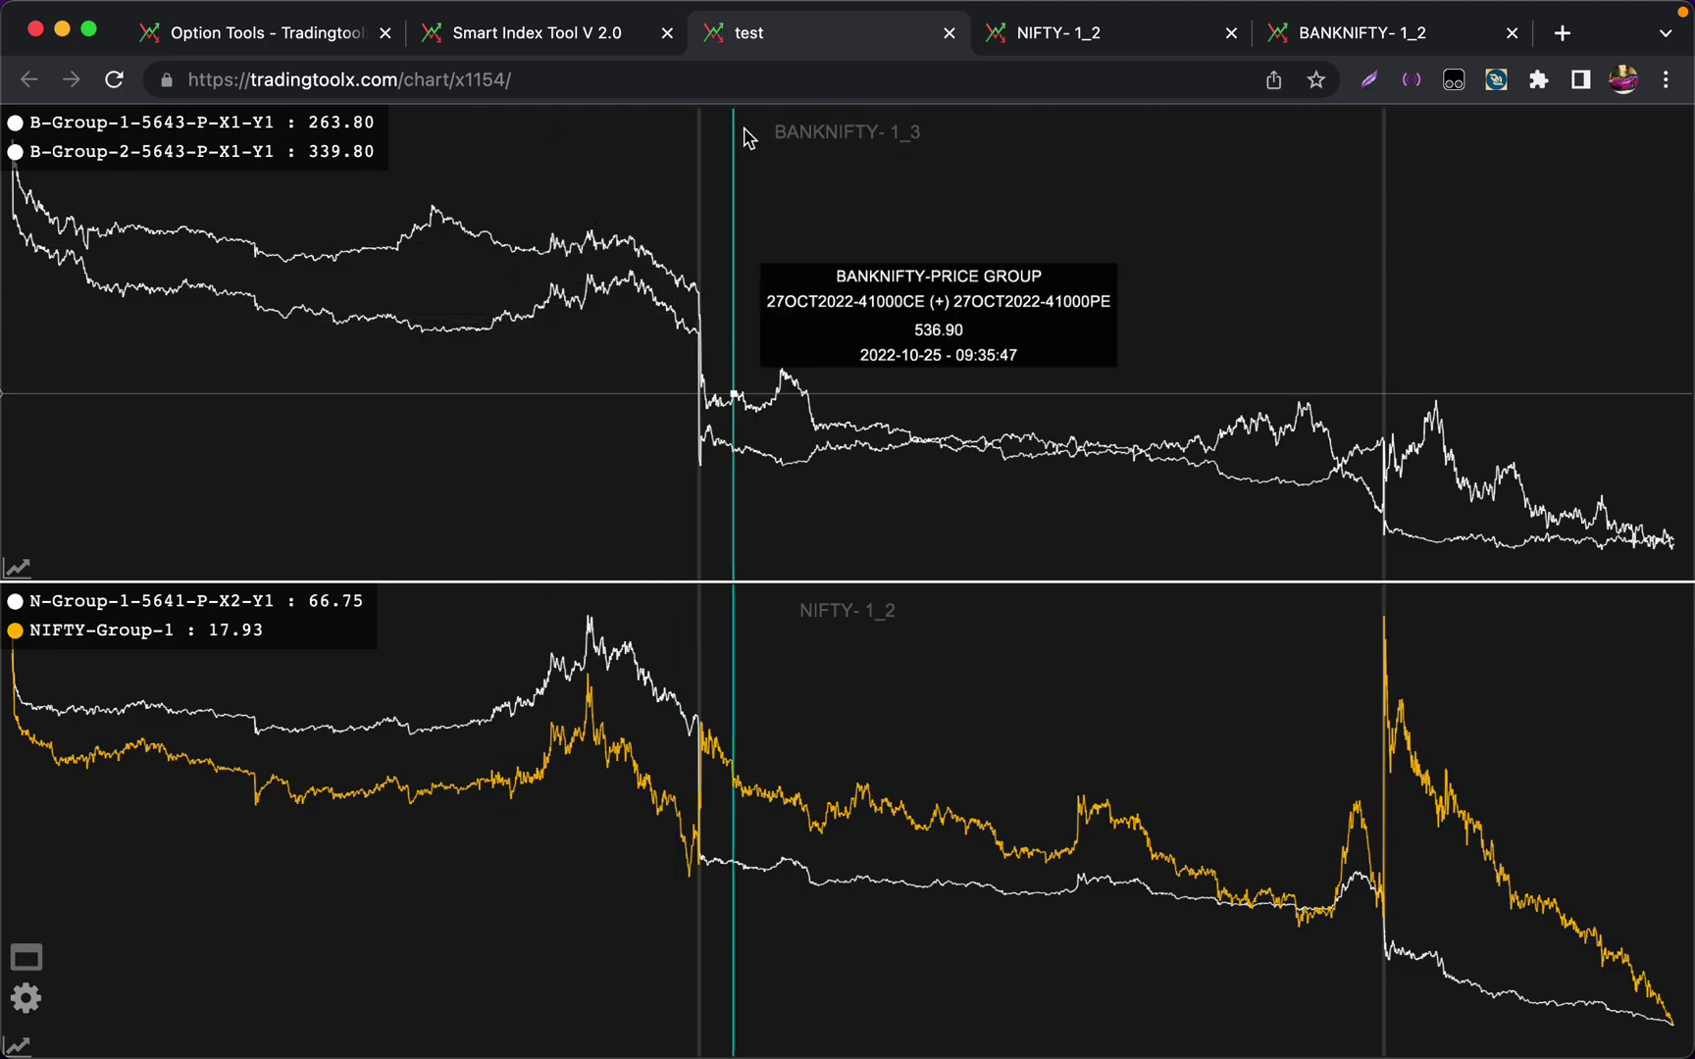
From the dashboard, begin another layout named 'teewf', then abandon the layout wizard
{"action": "left_click", "coordinate": [560, 34]}
{"action": "left_click", "coordinate": [844, 716]}
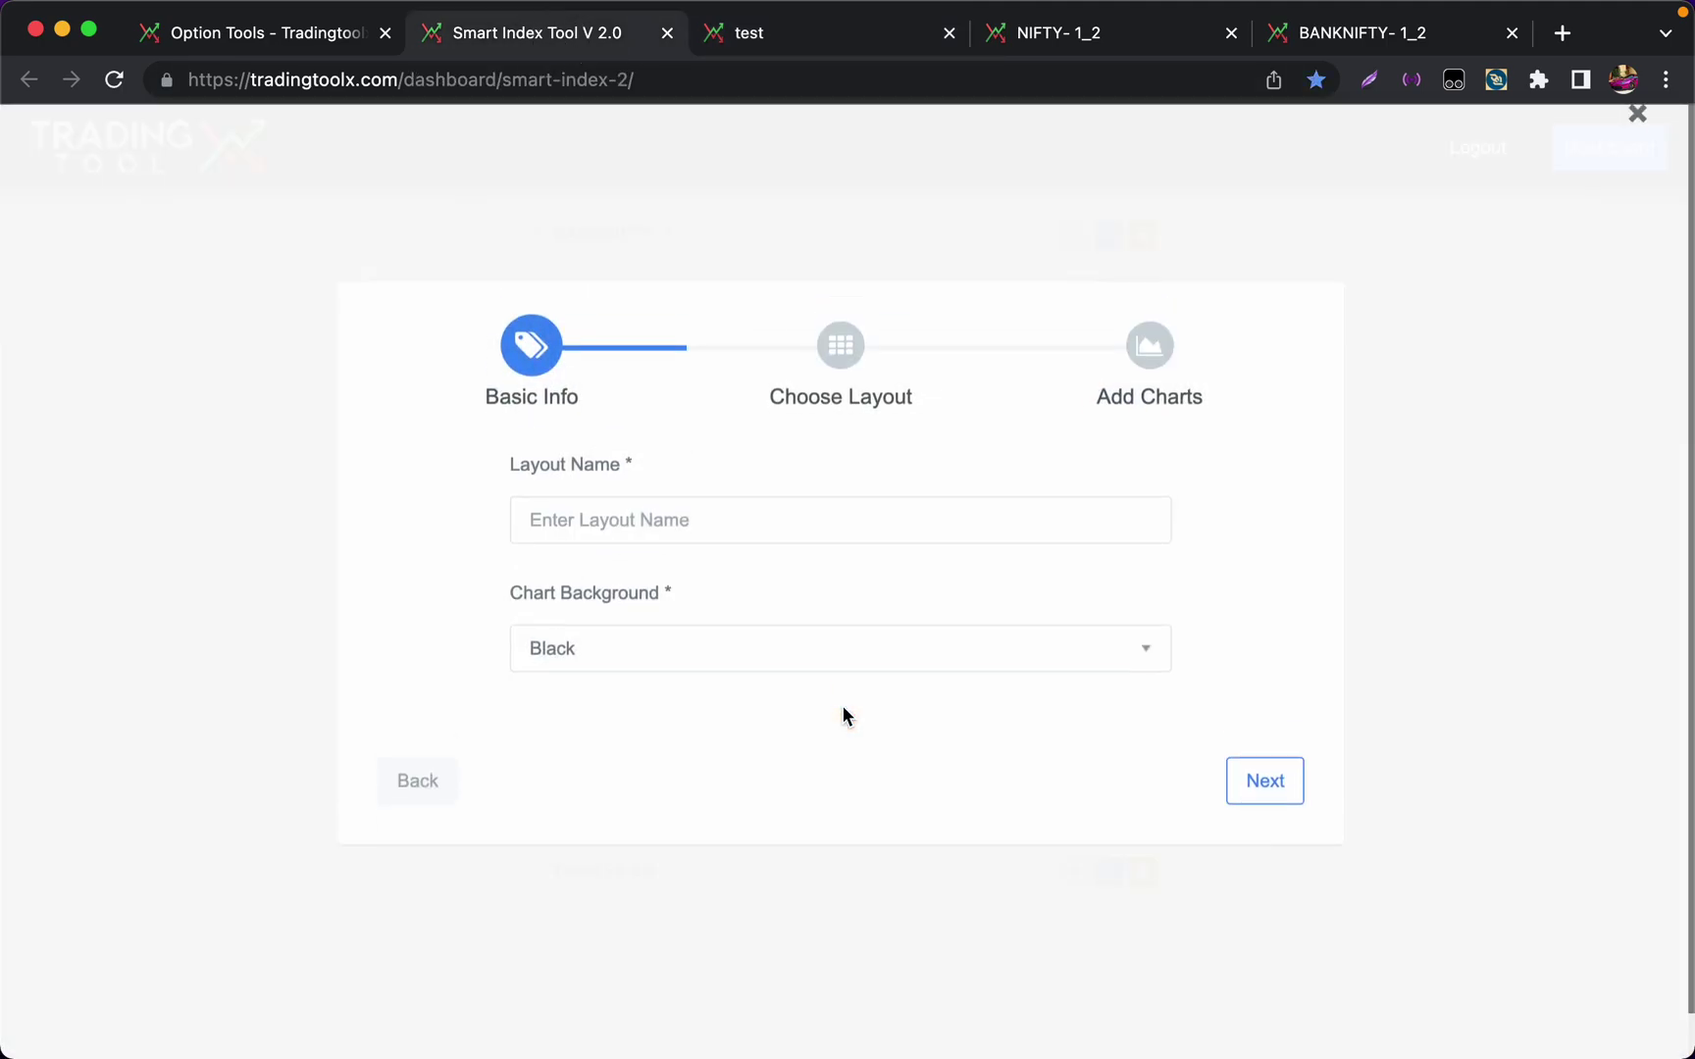
{"action": "left_click", "coordinate": [1239, 835]}
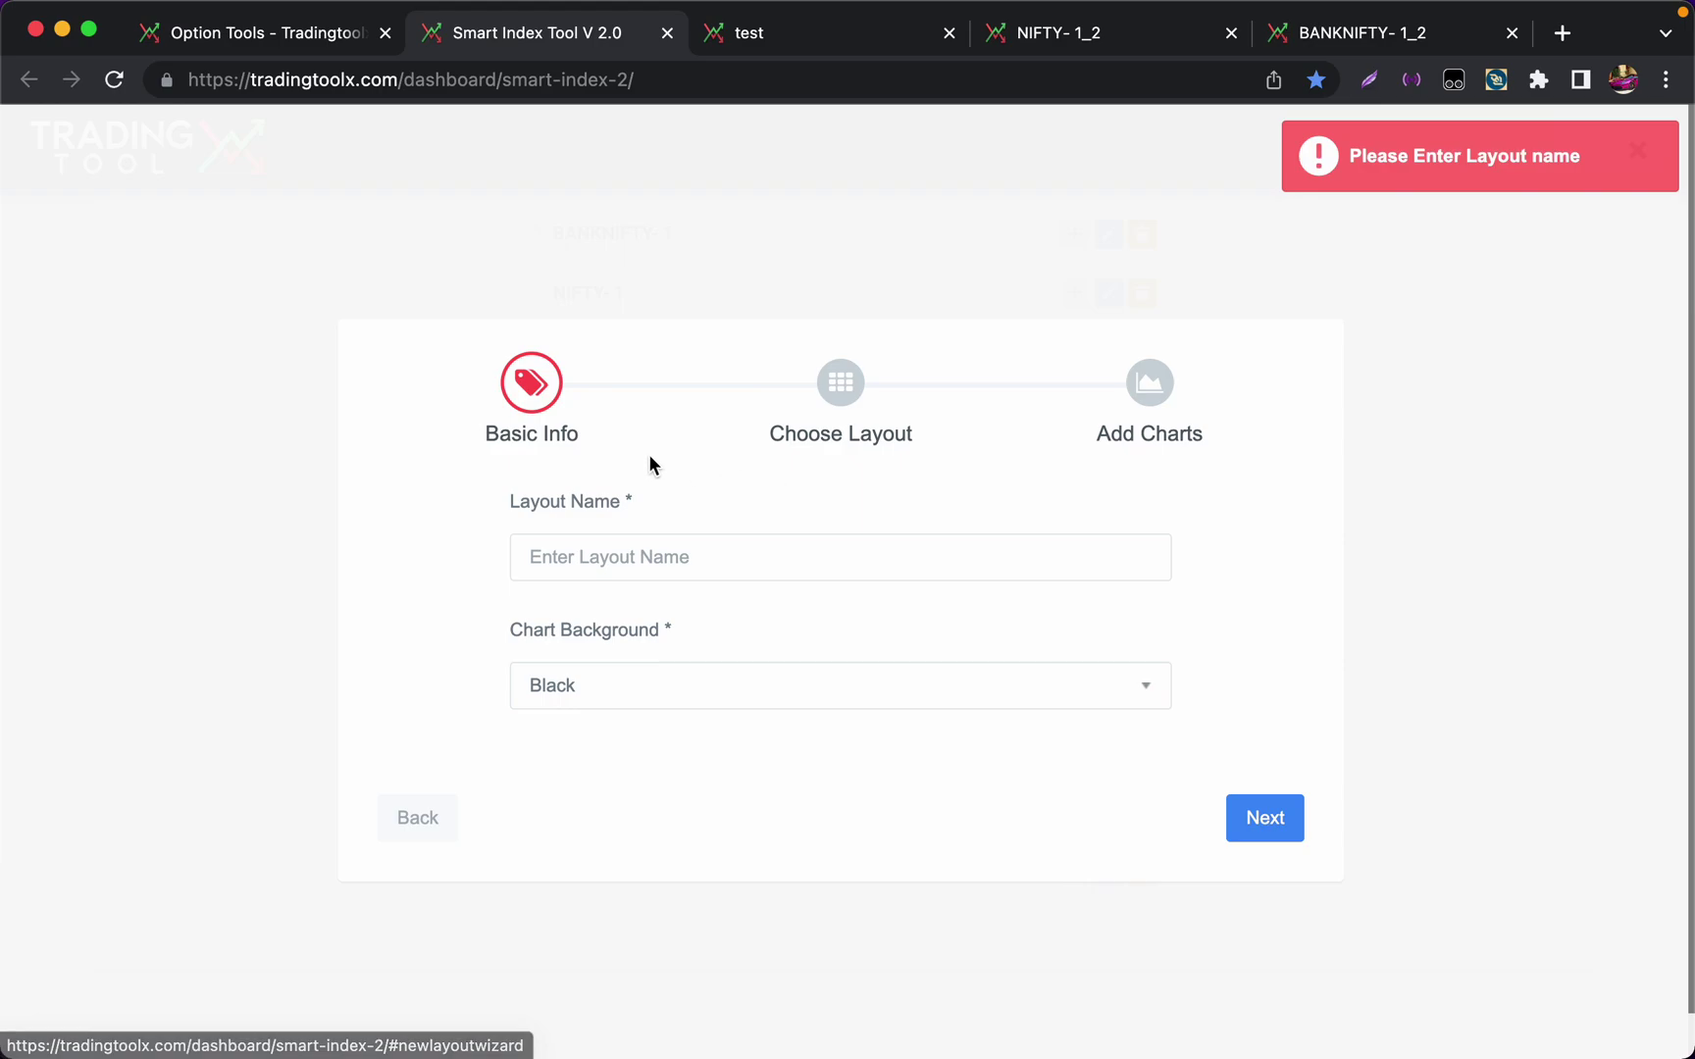
{"action": "left_click", "coordinate": [643, 556]}
{"action": "type", "text": "teewf"}
{"action": "left_click", "coordinate": [1278, 816]}
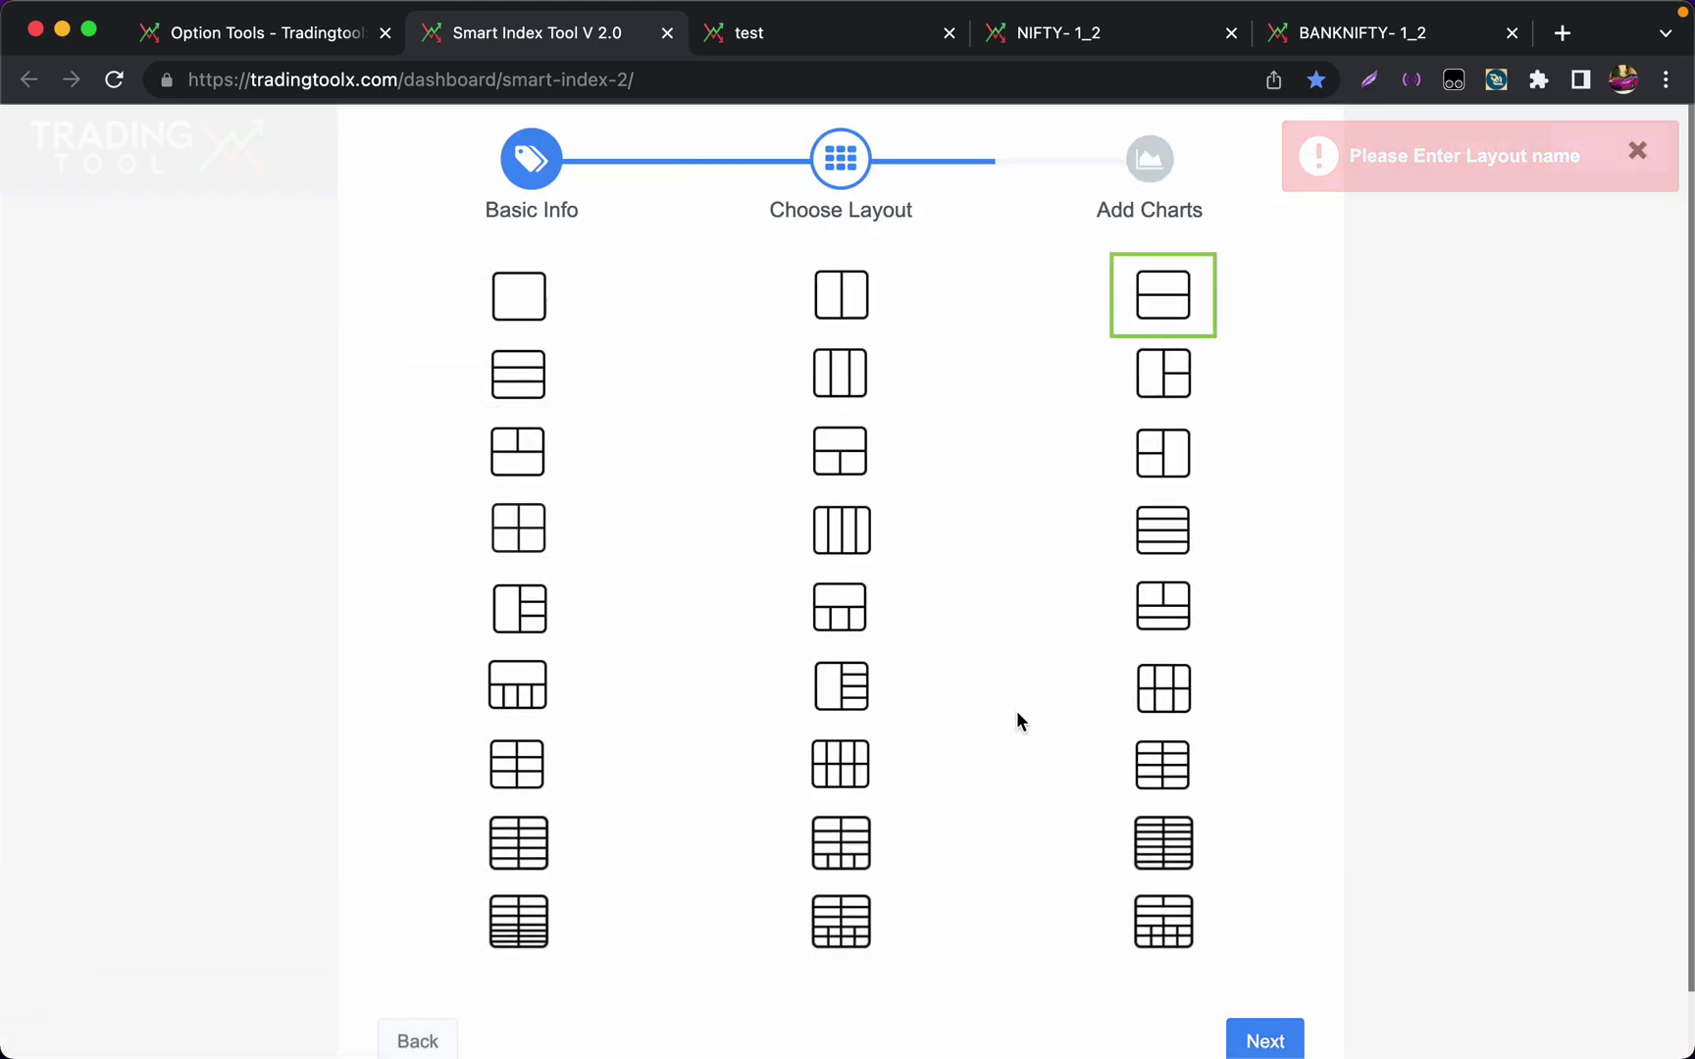
{"action": "scroll", "coordinate": [993, 710], "scroll_direction": "down", "scroll_amount": 2}
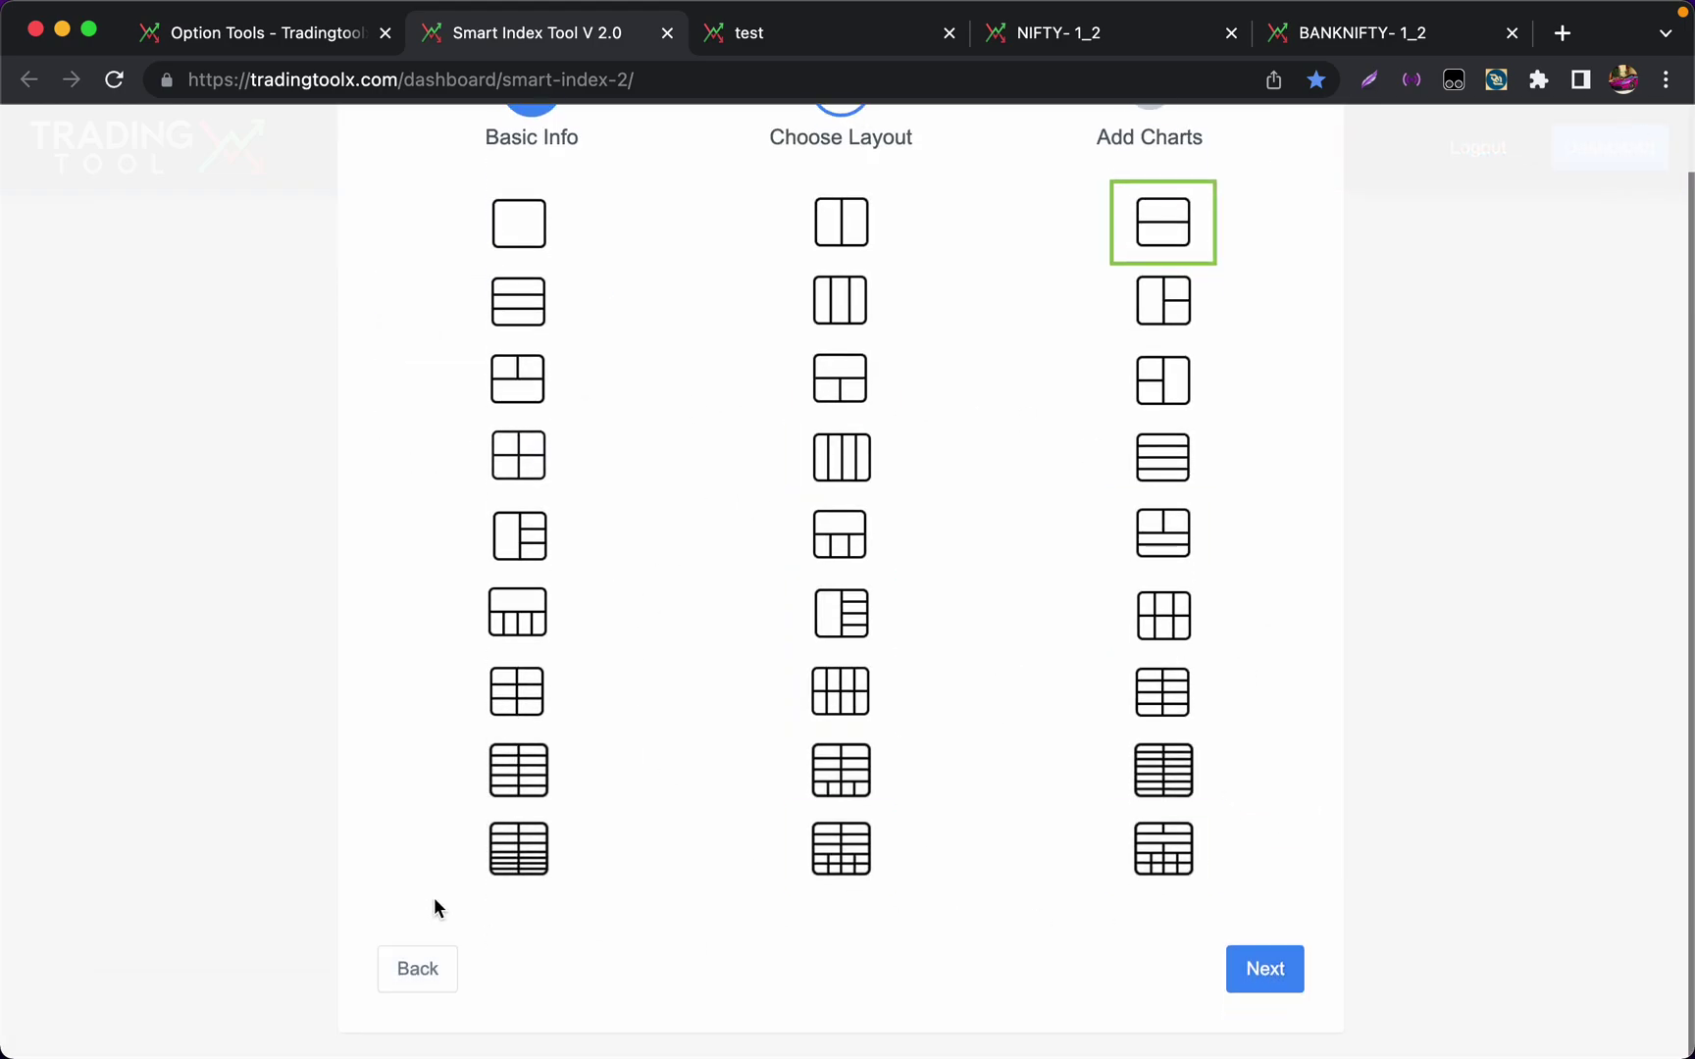
{"action": "left_click", "coordinate": [172, 703]}
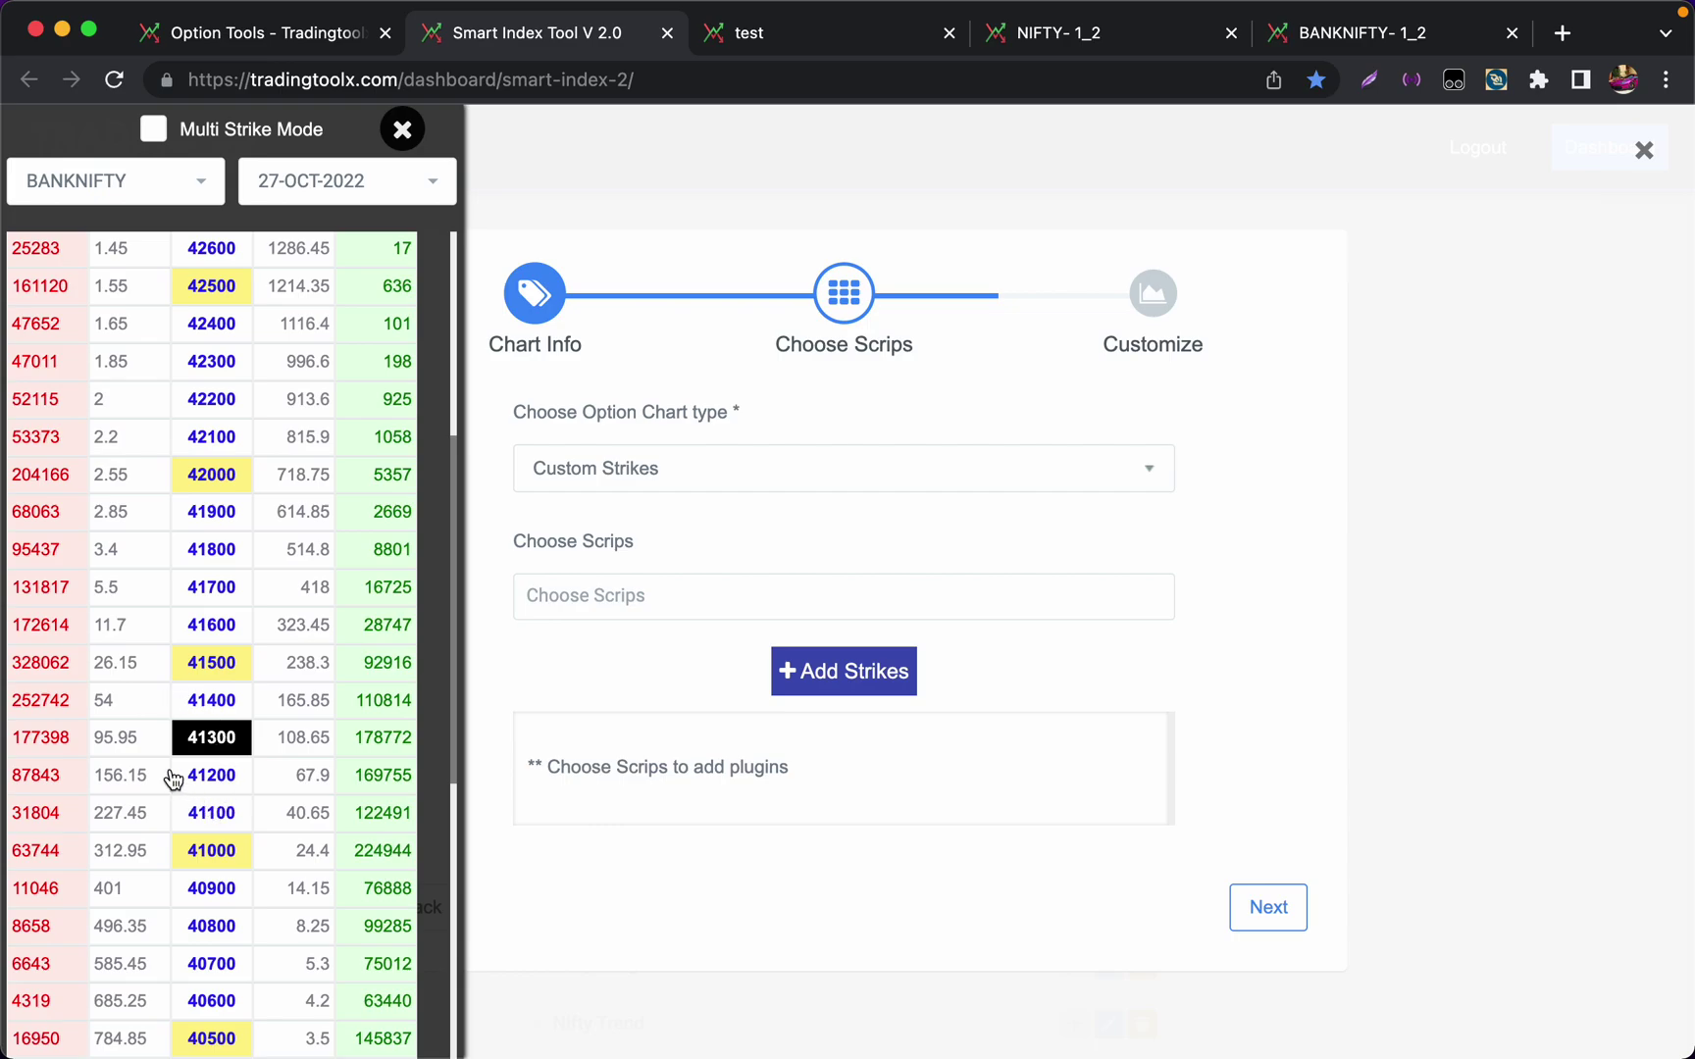
Add the 41600, 41500 and 41400 calls as scrips, then remove the 41500 and 41400 entries
{"action": "left_click", "coordinate": [112, 628]}
{"action": "left_click", "coordinate": [115, 667]}
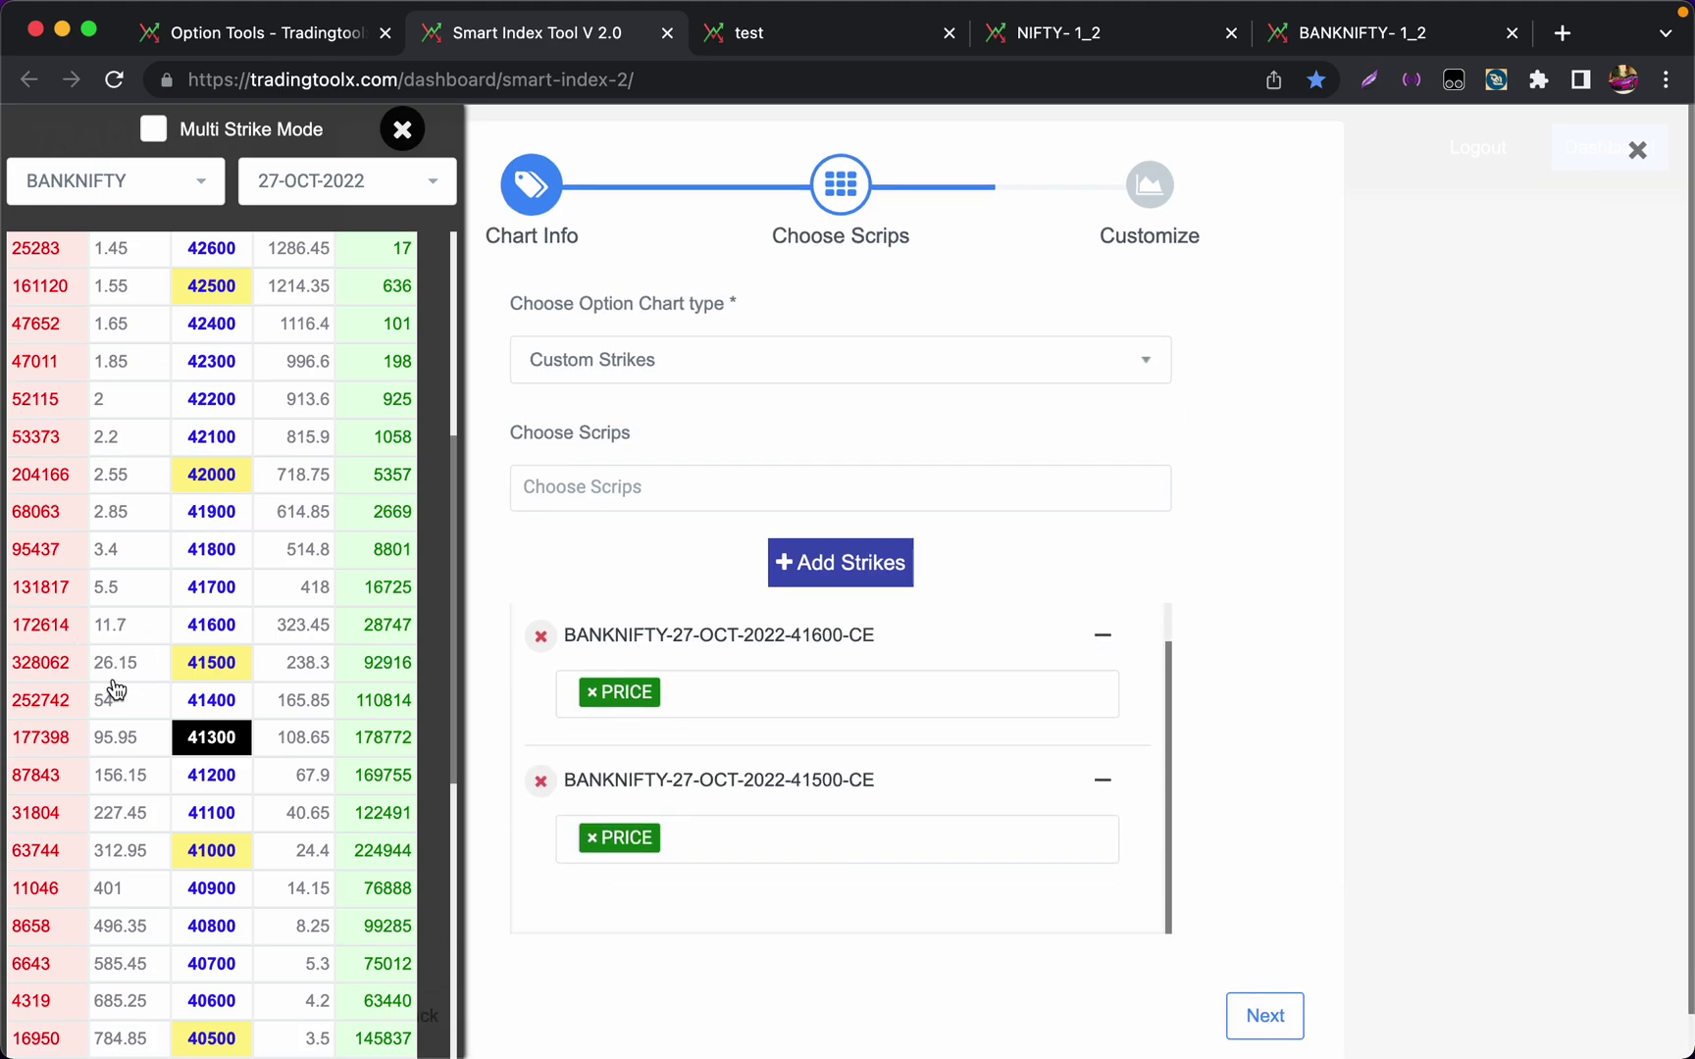
{"action": "left_click", "coordinate": [115, 701]}
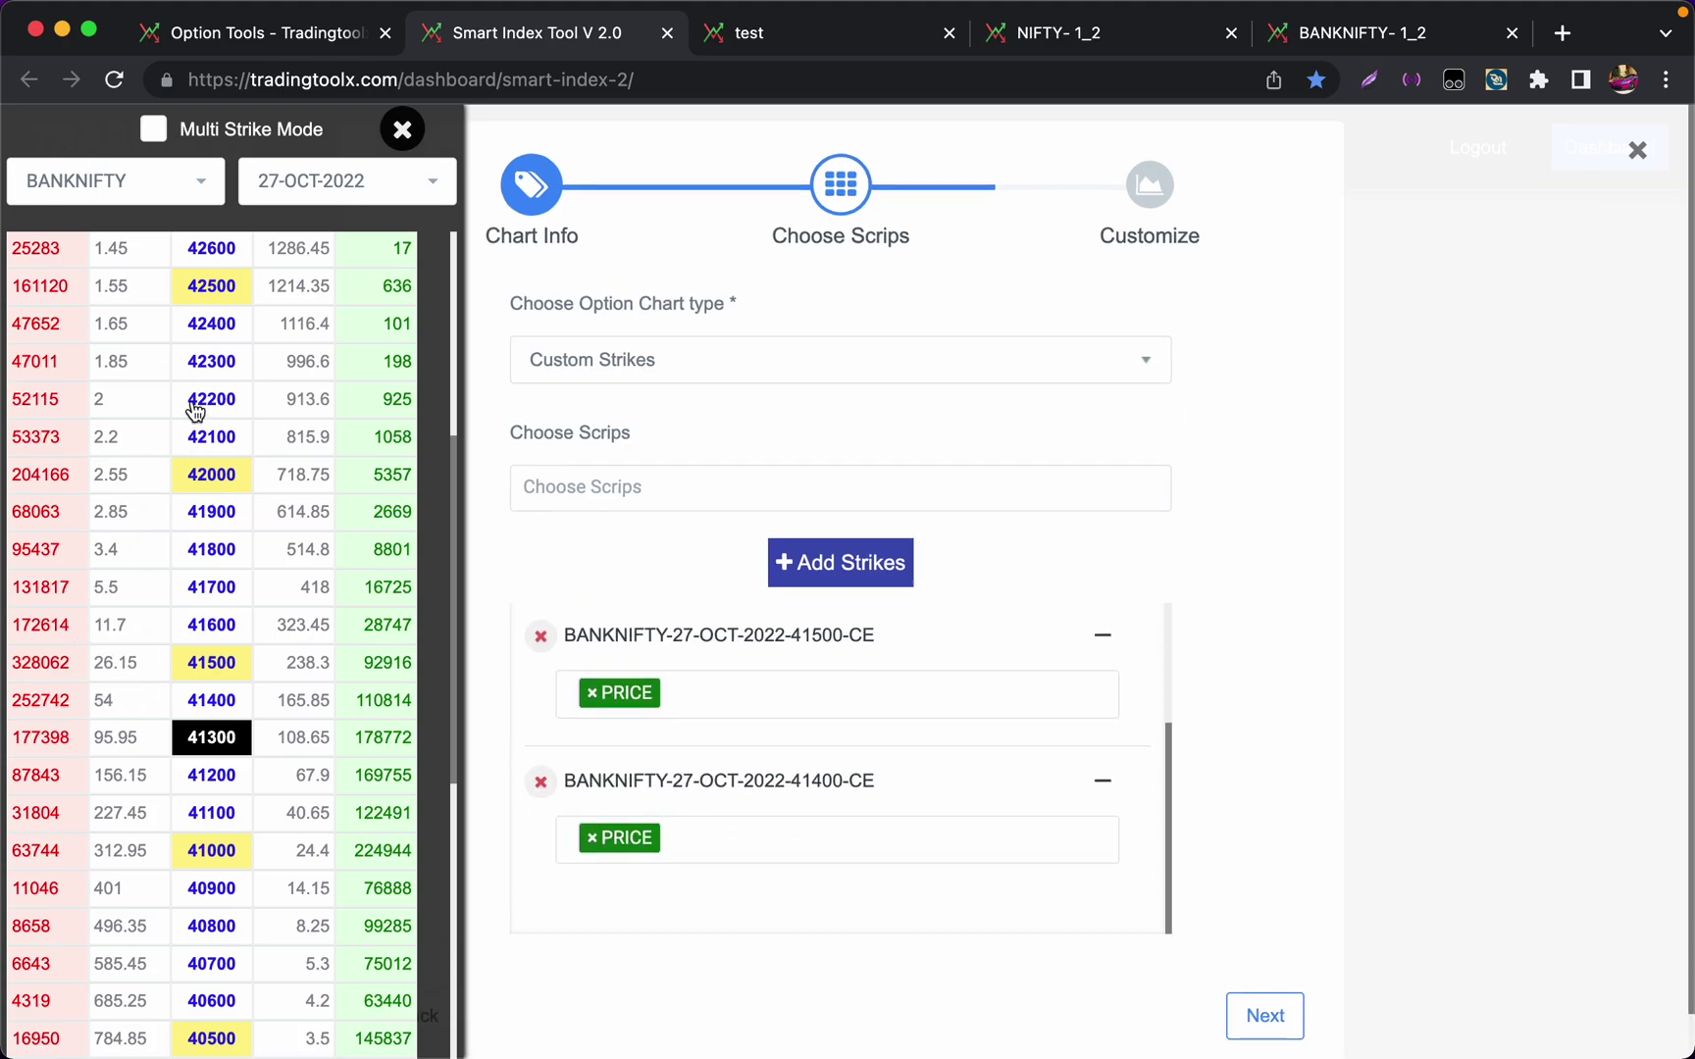
{"action": "scroll", "coordinate": [571, 699], "scroll_direction": "up", "scroll_amount": 1}
{"action": "left_click", "coordinate": [541, 680]}
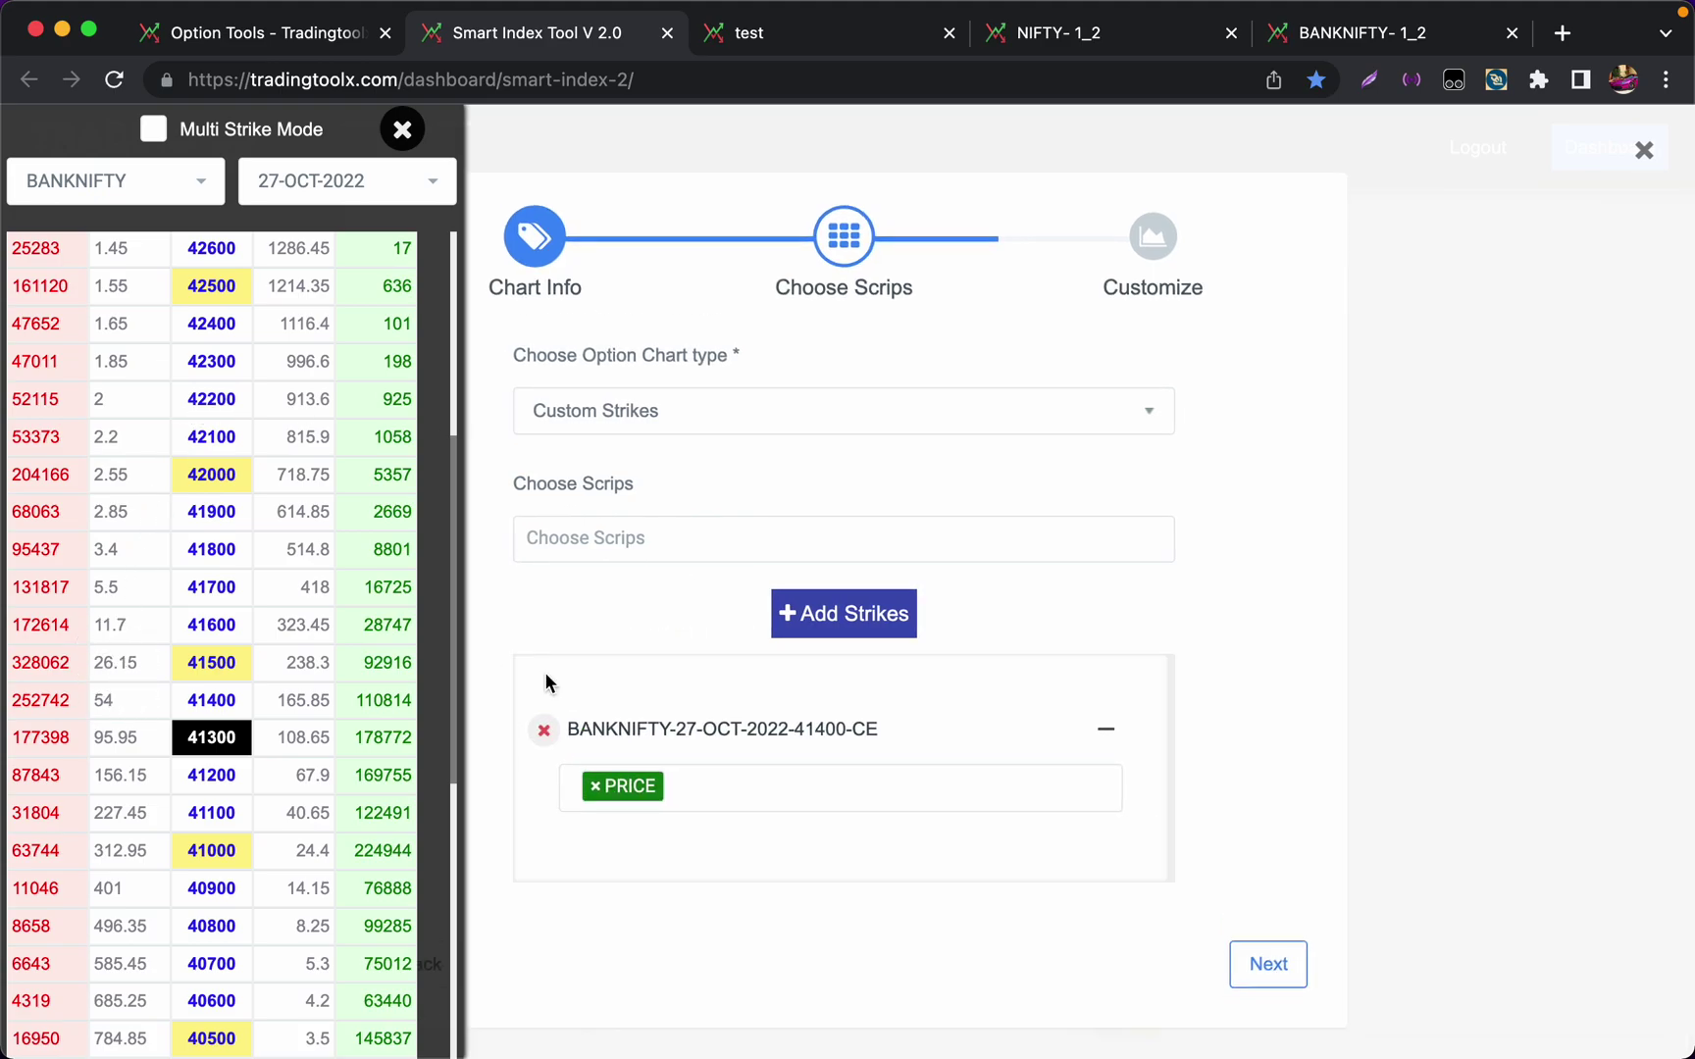
{"action": "left_click", "coordinate": [542, 733]}
In Multi Strike Mode, group the 41500, 41600 and 41700 calls as Group-1, plotting IV
{"action": "left_click", "coordinate": [158, 131]}
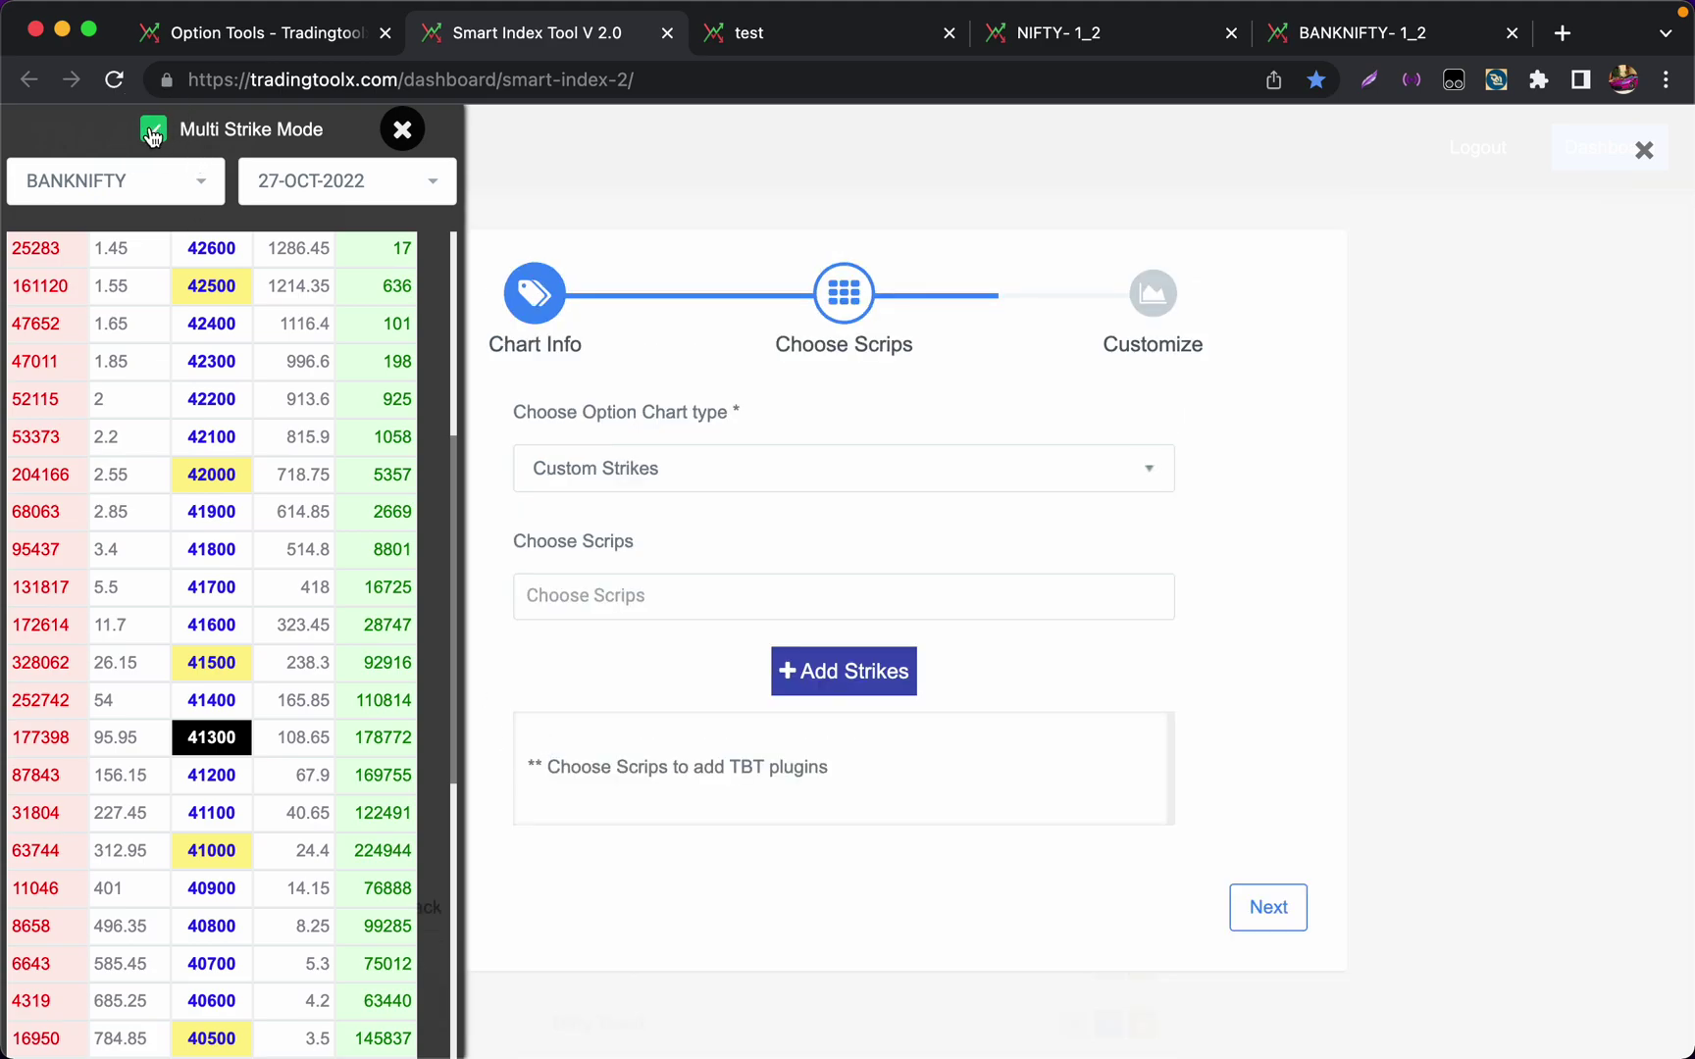
{"action": "left_click", "coordinate": [126, 671]}
{"action": "left_click", "coordinate": [127, 633]}
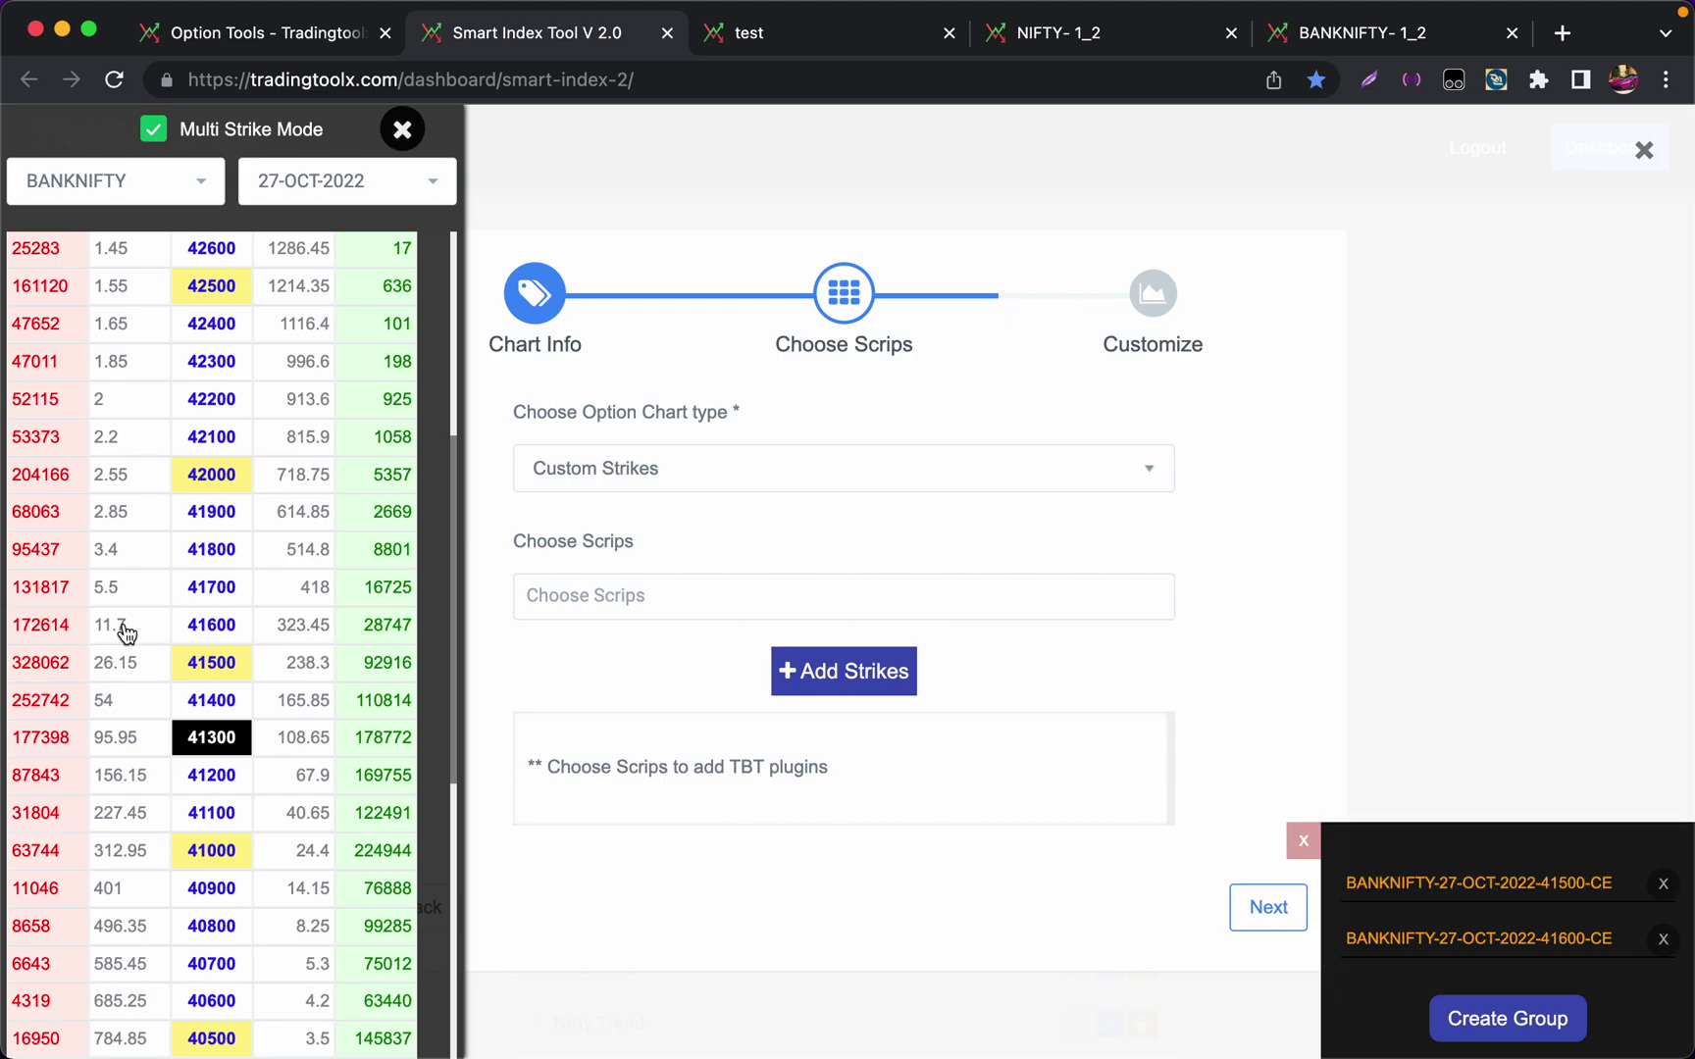
{"action": "left_click", "coordinate": [122, 596]}
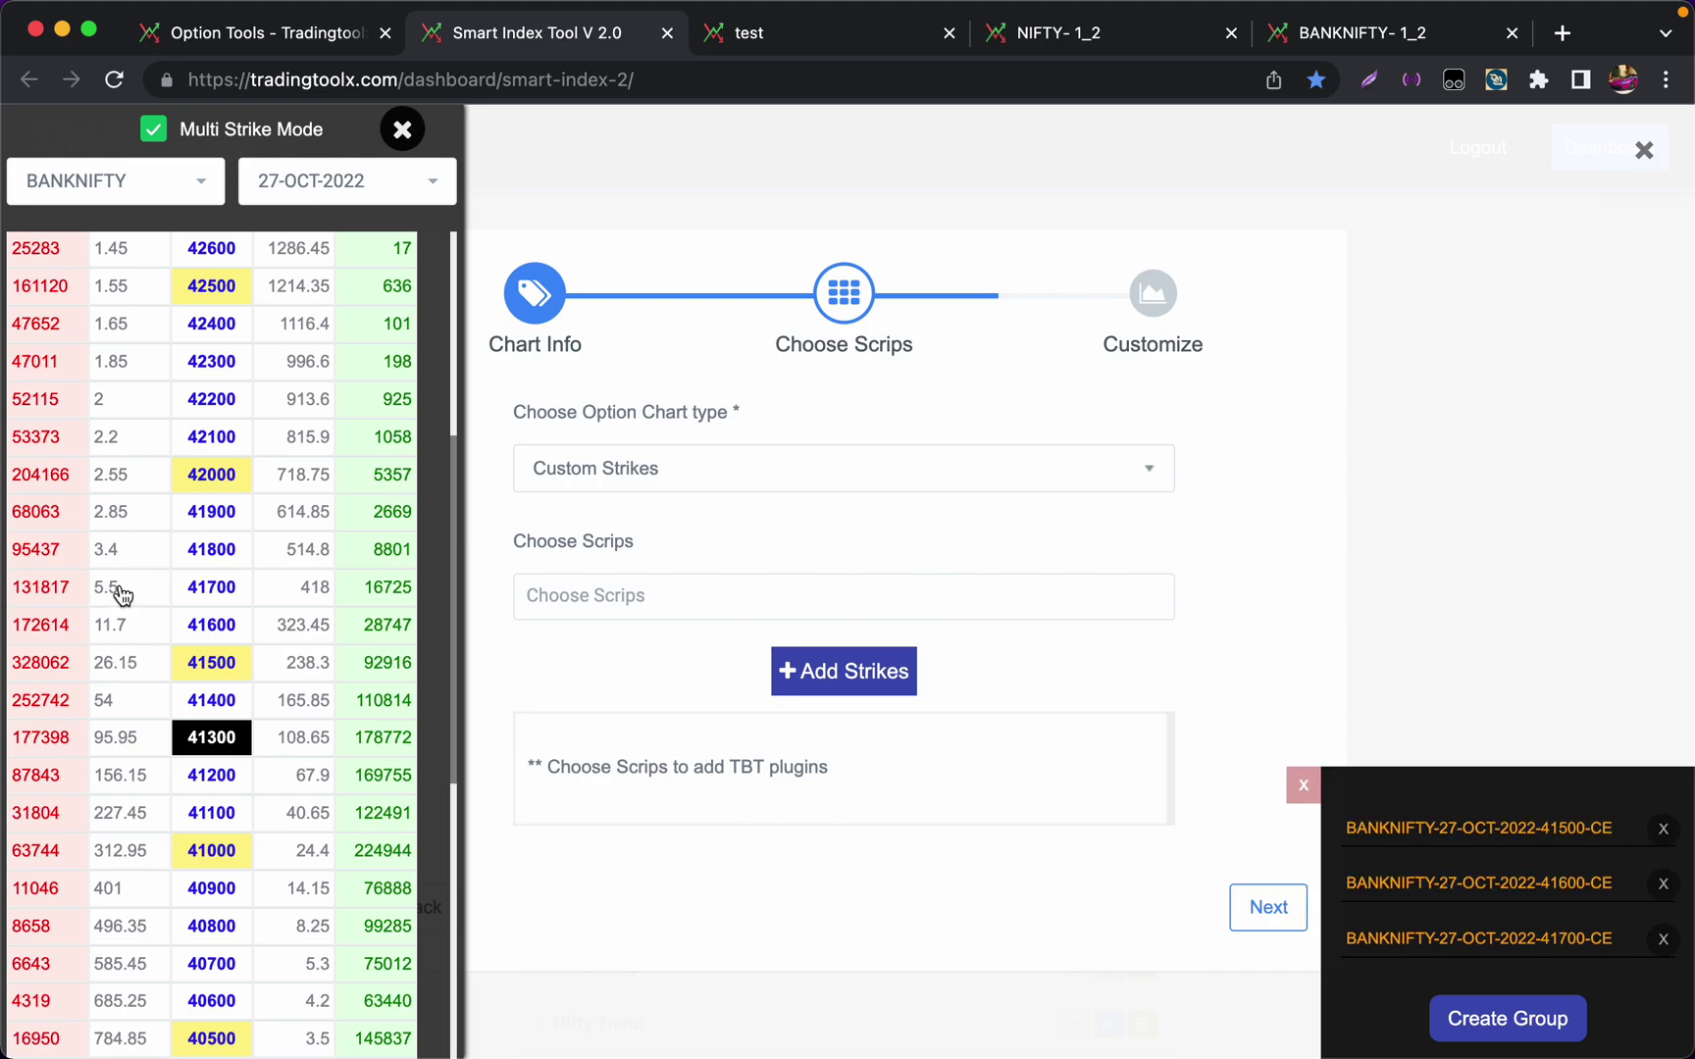
{"action": "left_click", "coordinate": [1538, 1022]}
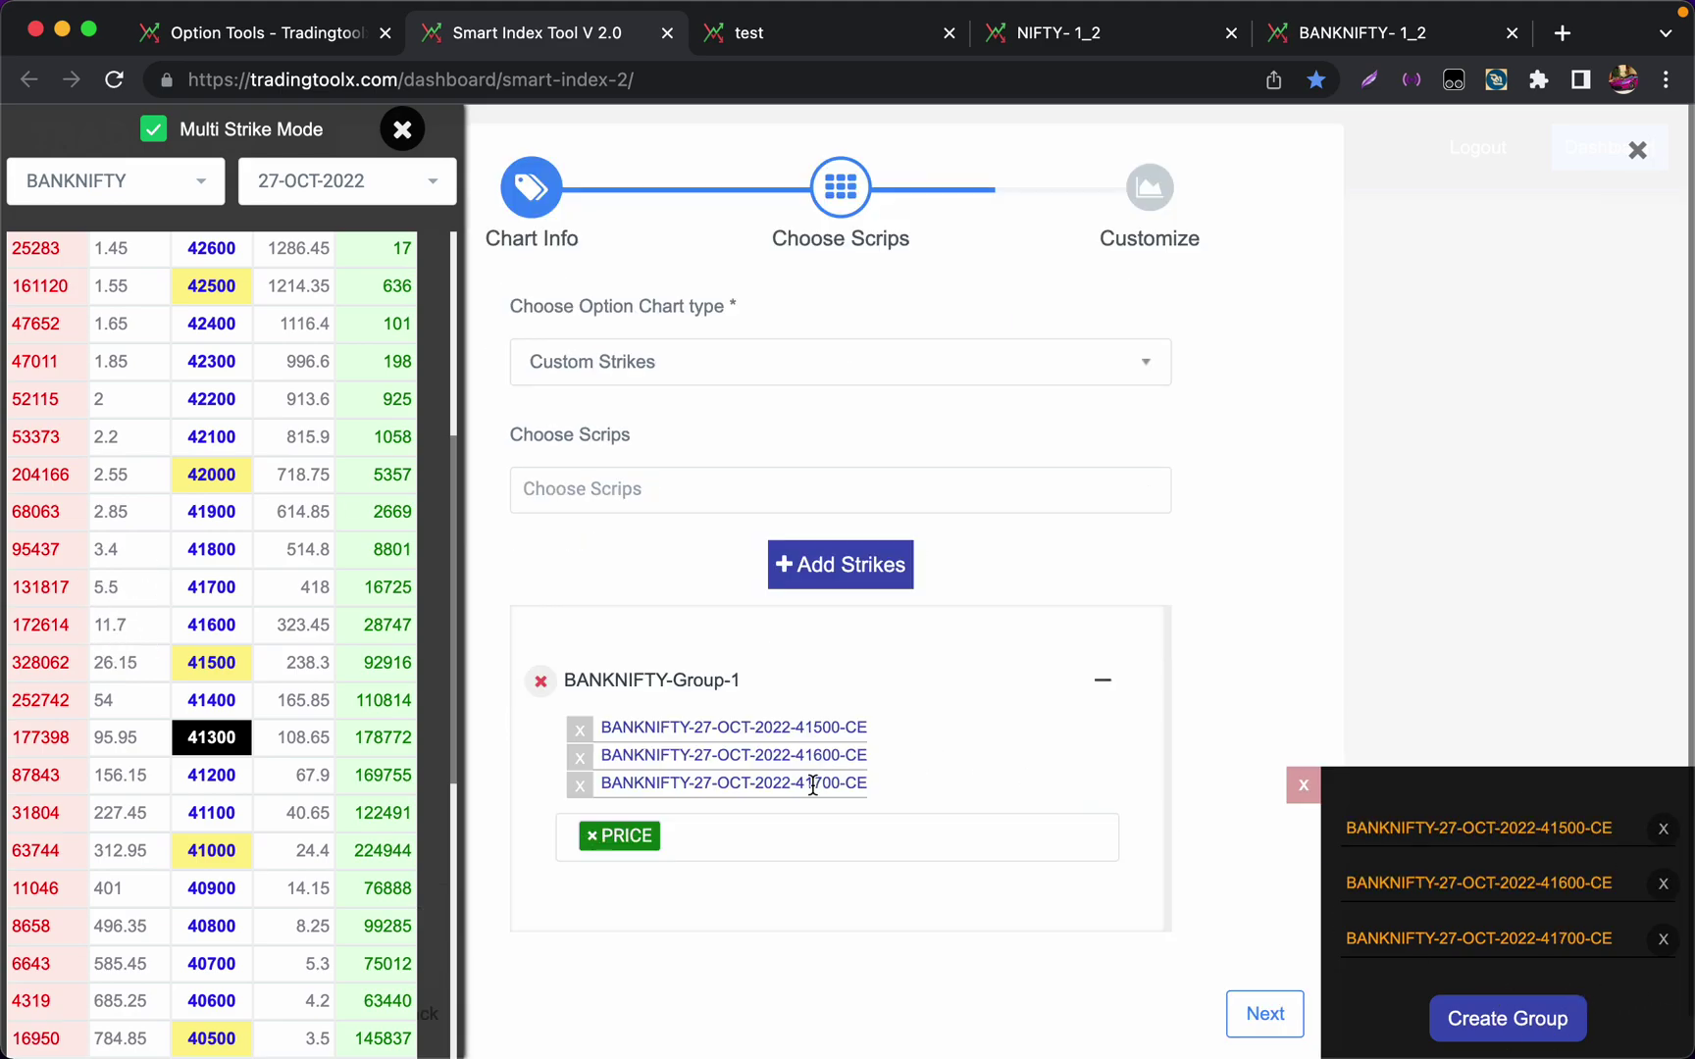
{"action": "left_click", "coordinate": [786, 835]}
{"action": "type", "text": "iv"}
{"action": "key", "text": "Return"}
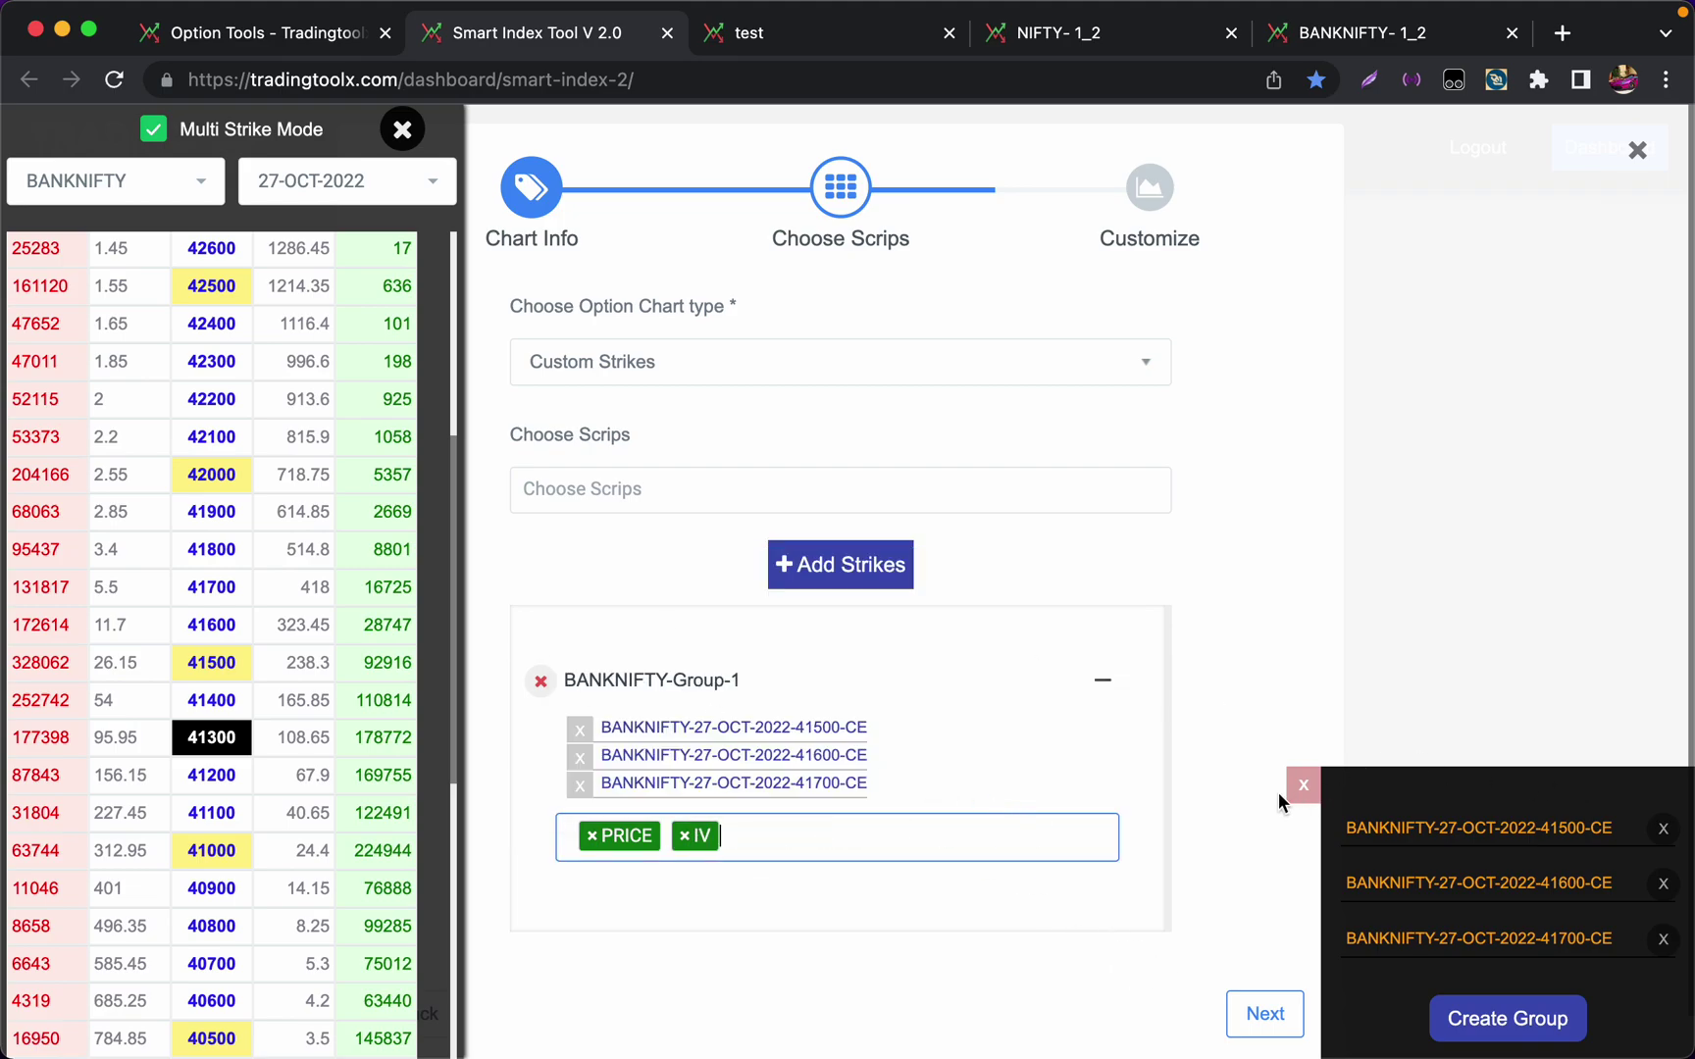
Group the 41200, 41100 and 41000 puts as Group-2 with IV, then advance to customizing
{"action": "left_click", "coordinate": [1301, 784]}
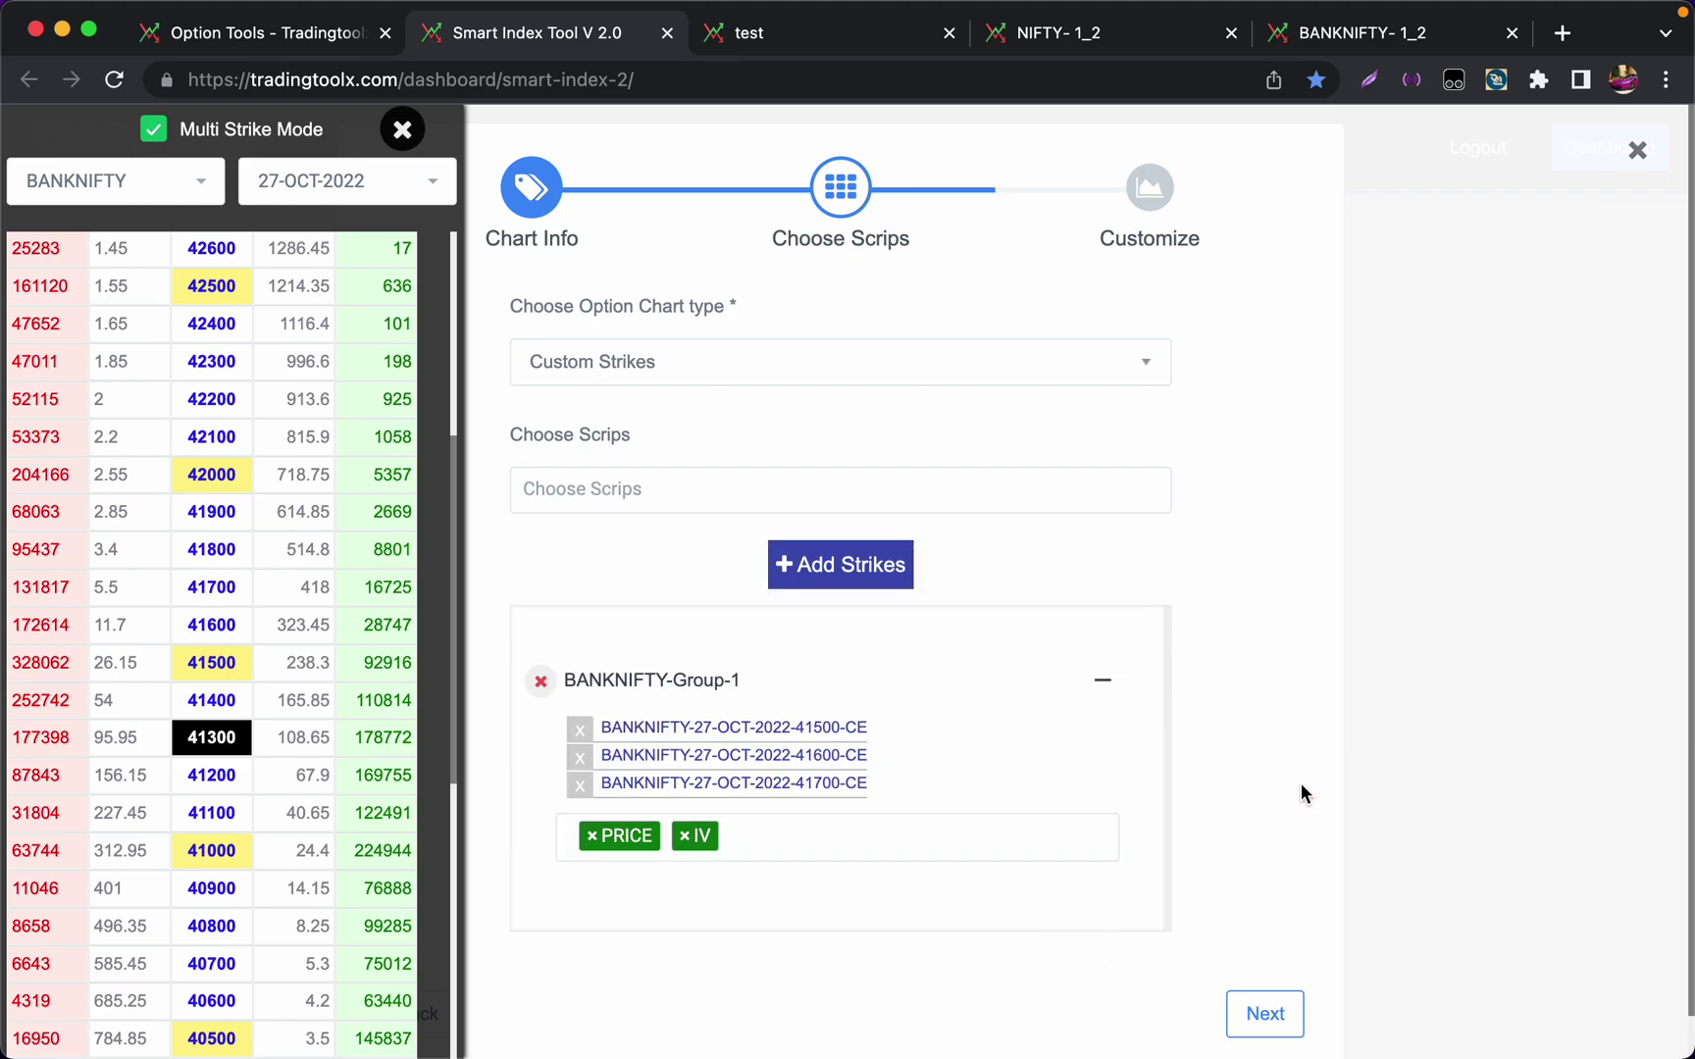
{"action": "left_click", "coordinate": [304, 780]}
{"action": "left_click", "coordinate": [304, 817]}
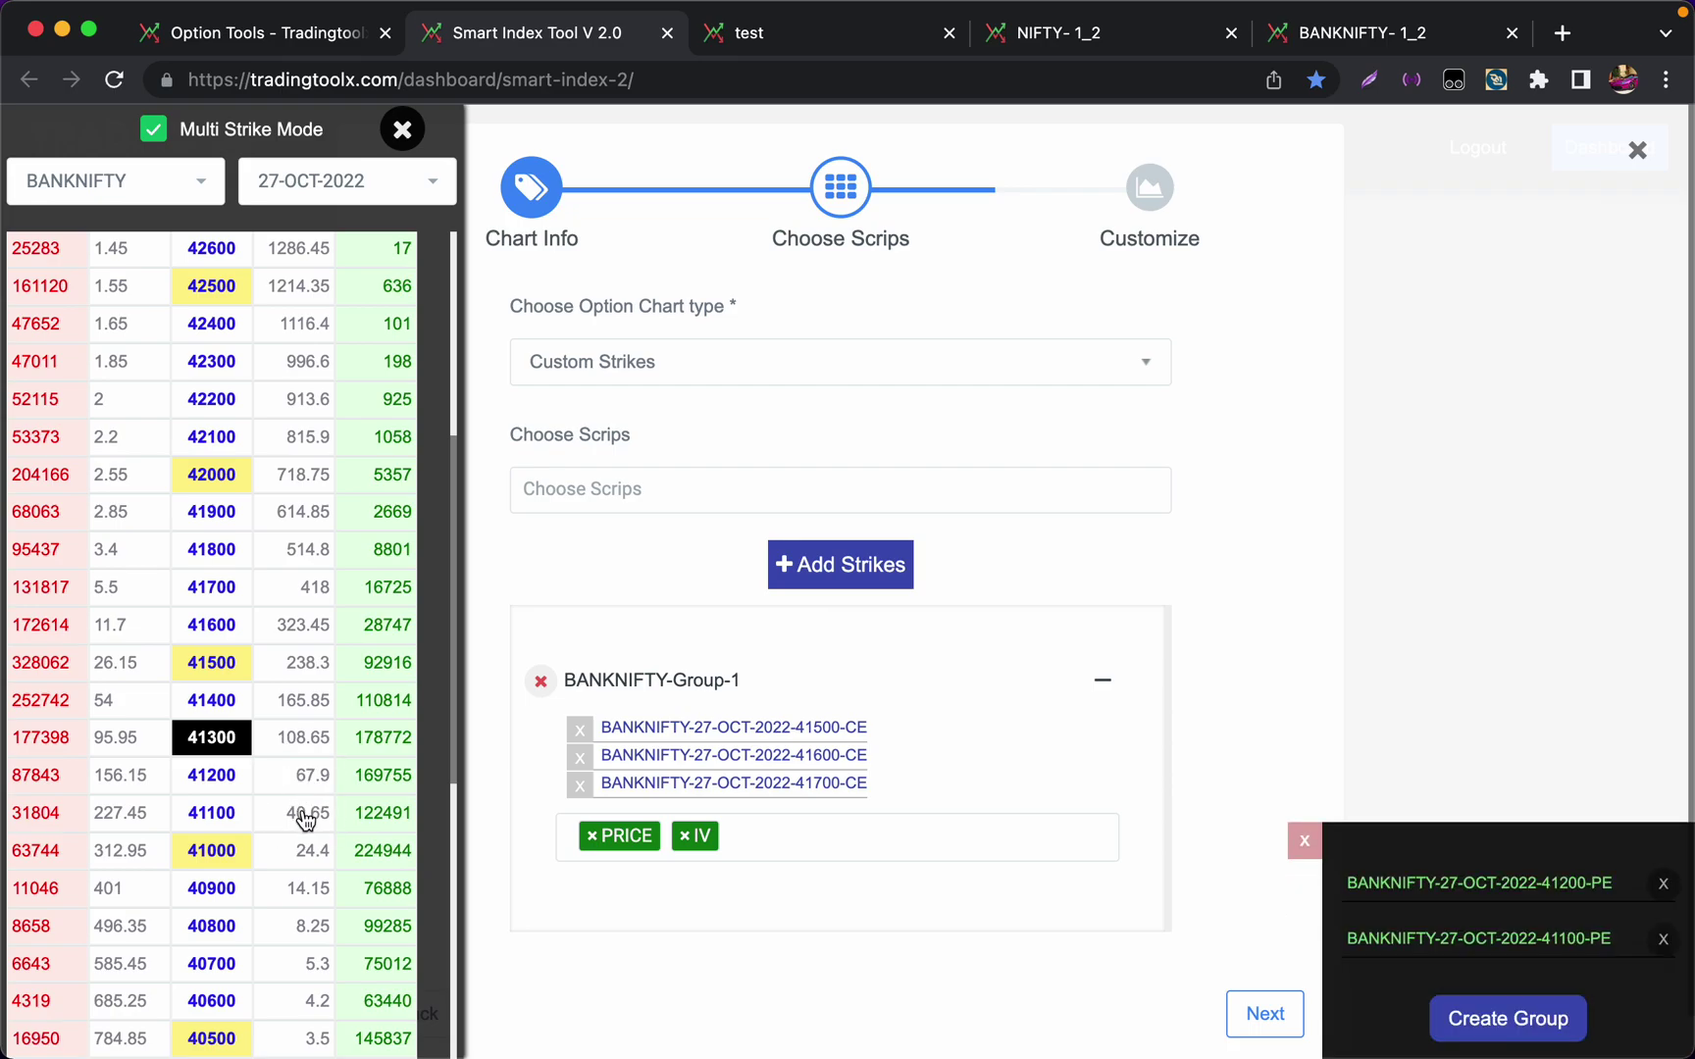
{"action": "left_click", "coordinate": [305, 850]}
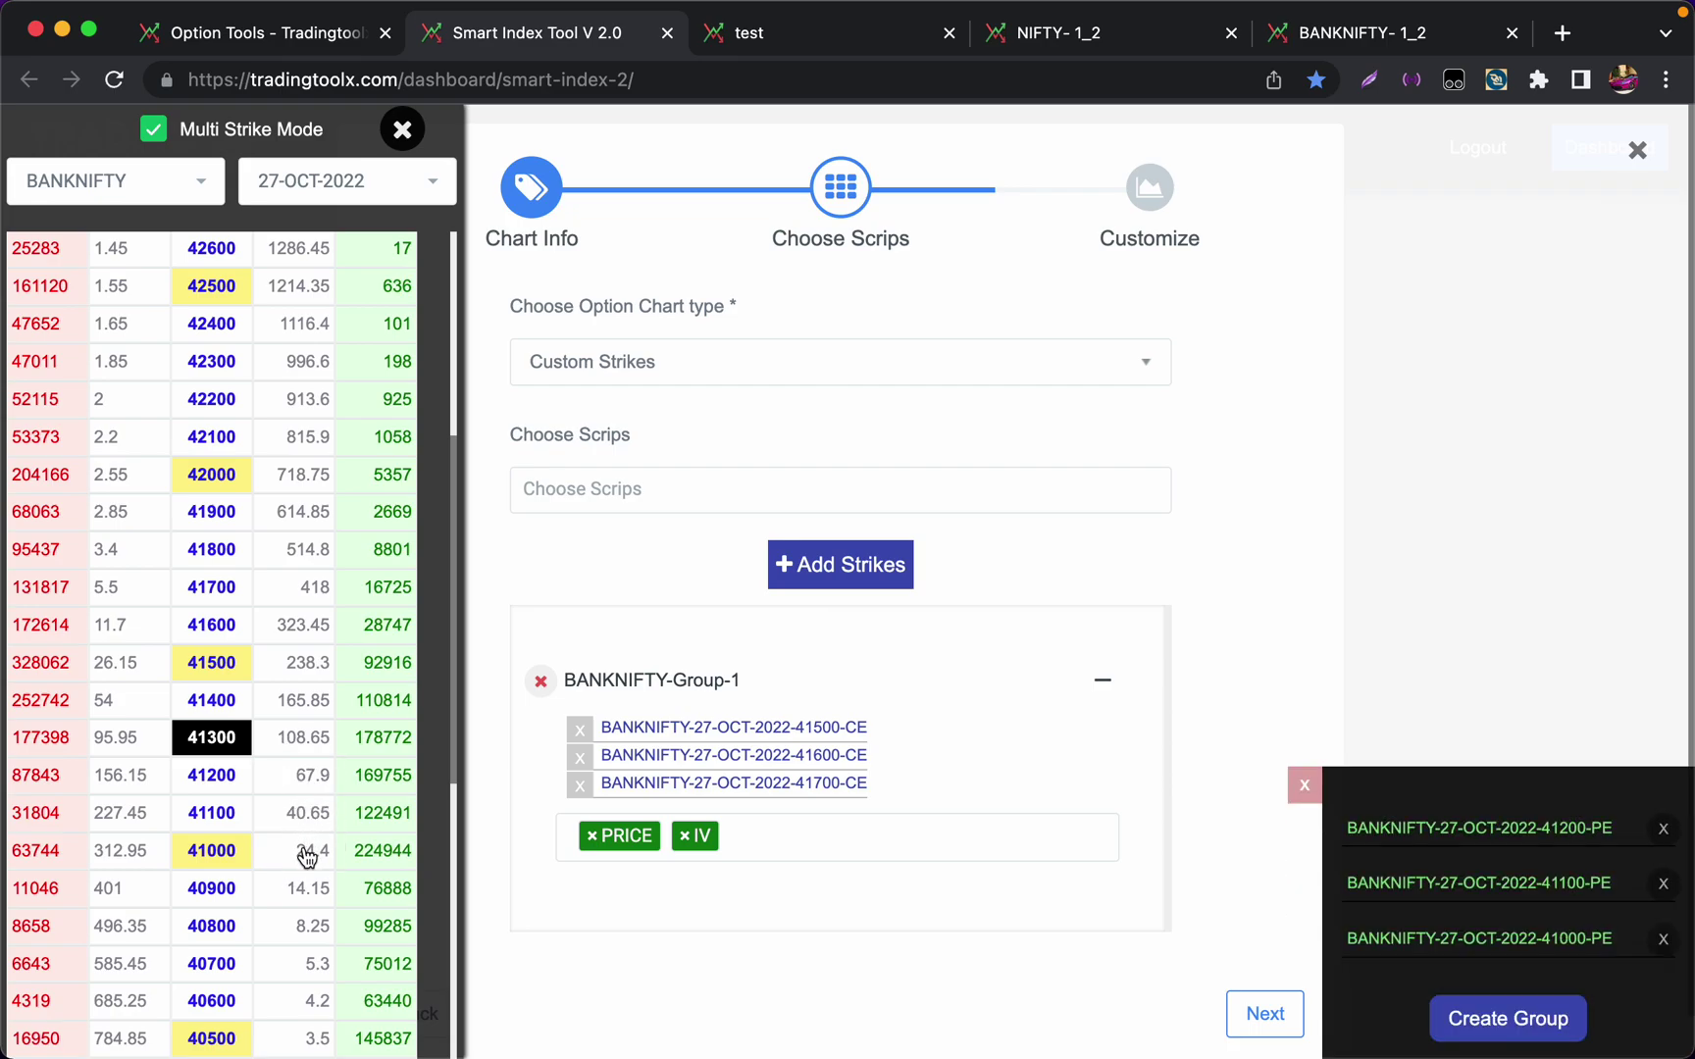
{"action": "left_click", "coordinate": [1500, 1019]}
{"action": "left_click", "coordinate": [755, 863]}
{"action": "type", "text": "iv"}
{"action": "key", "text": "Return"}
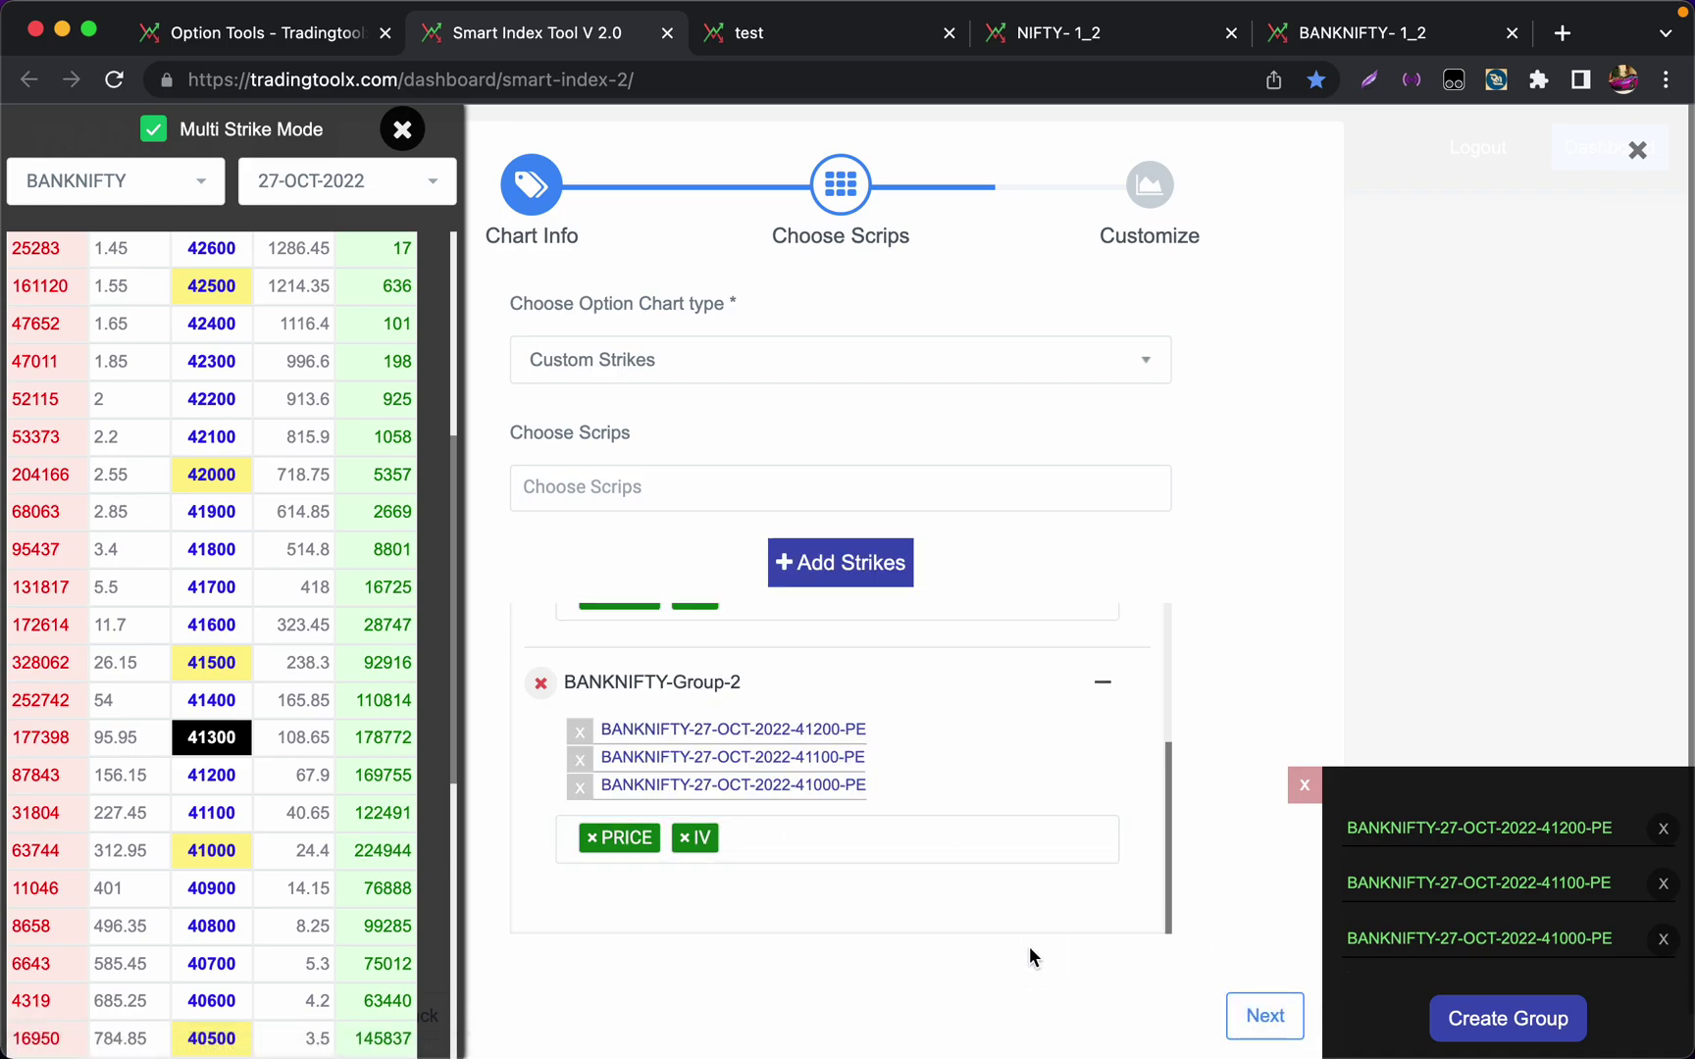
{"action": "key", "text": "Return"}
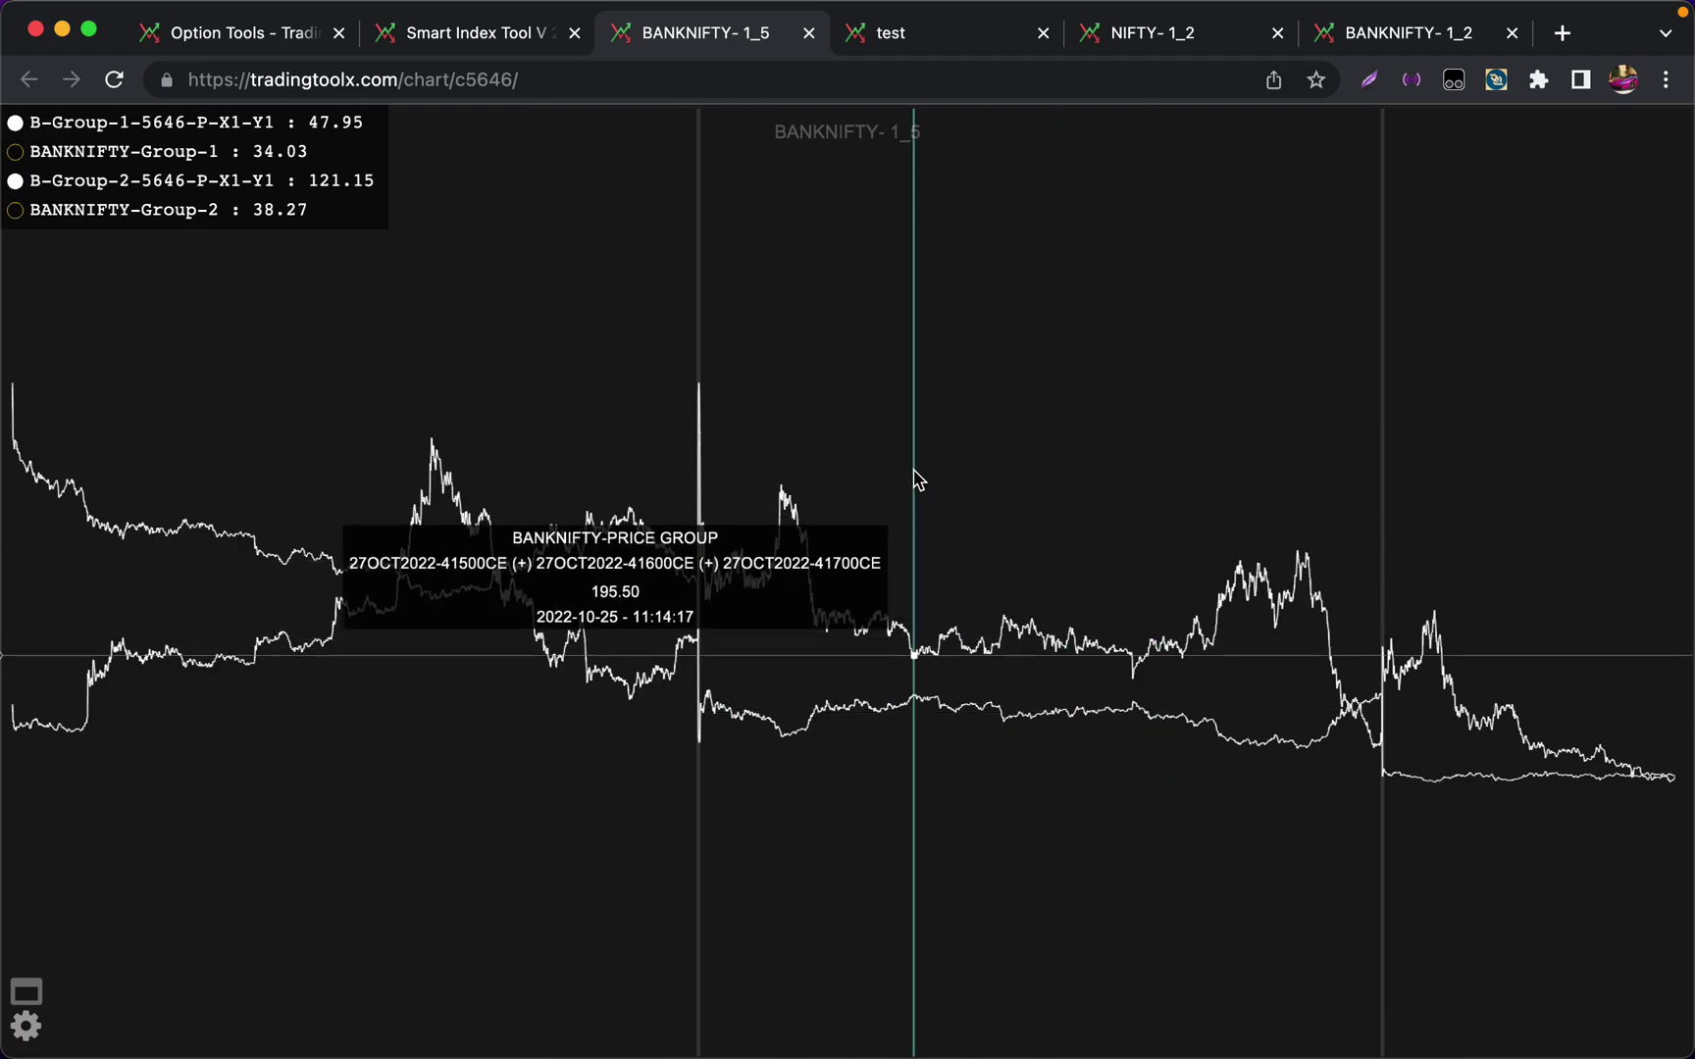
Close the BANKNIFTY- 1_5, test, NIFTY- 1_2 and BANKNIFTY- 1_2 tabs, then group the 41400 call and put
{"action": "left_click", "coordinate": [515, 37]}
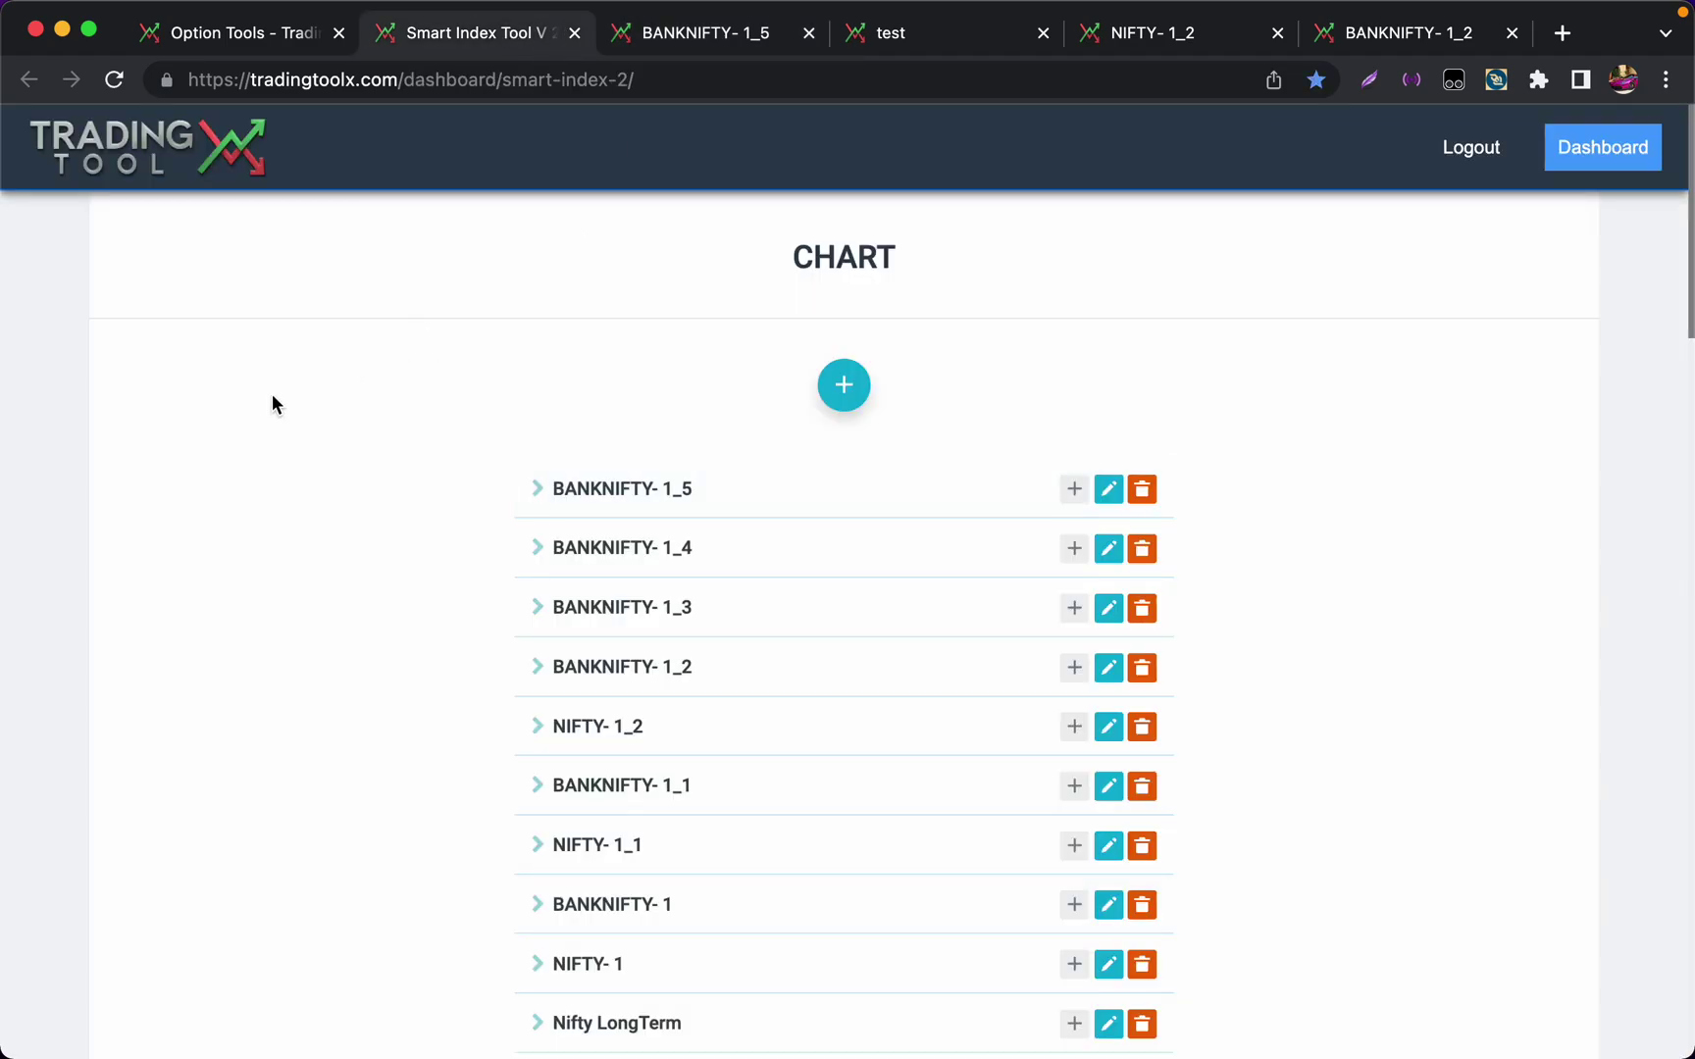
{"action": "left_click", "coordinate": [808, 33]}
{"action": "left_click", "coordinate": [808, 33]}
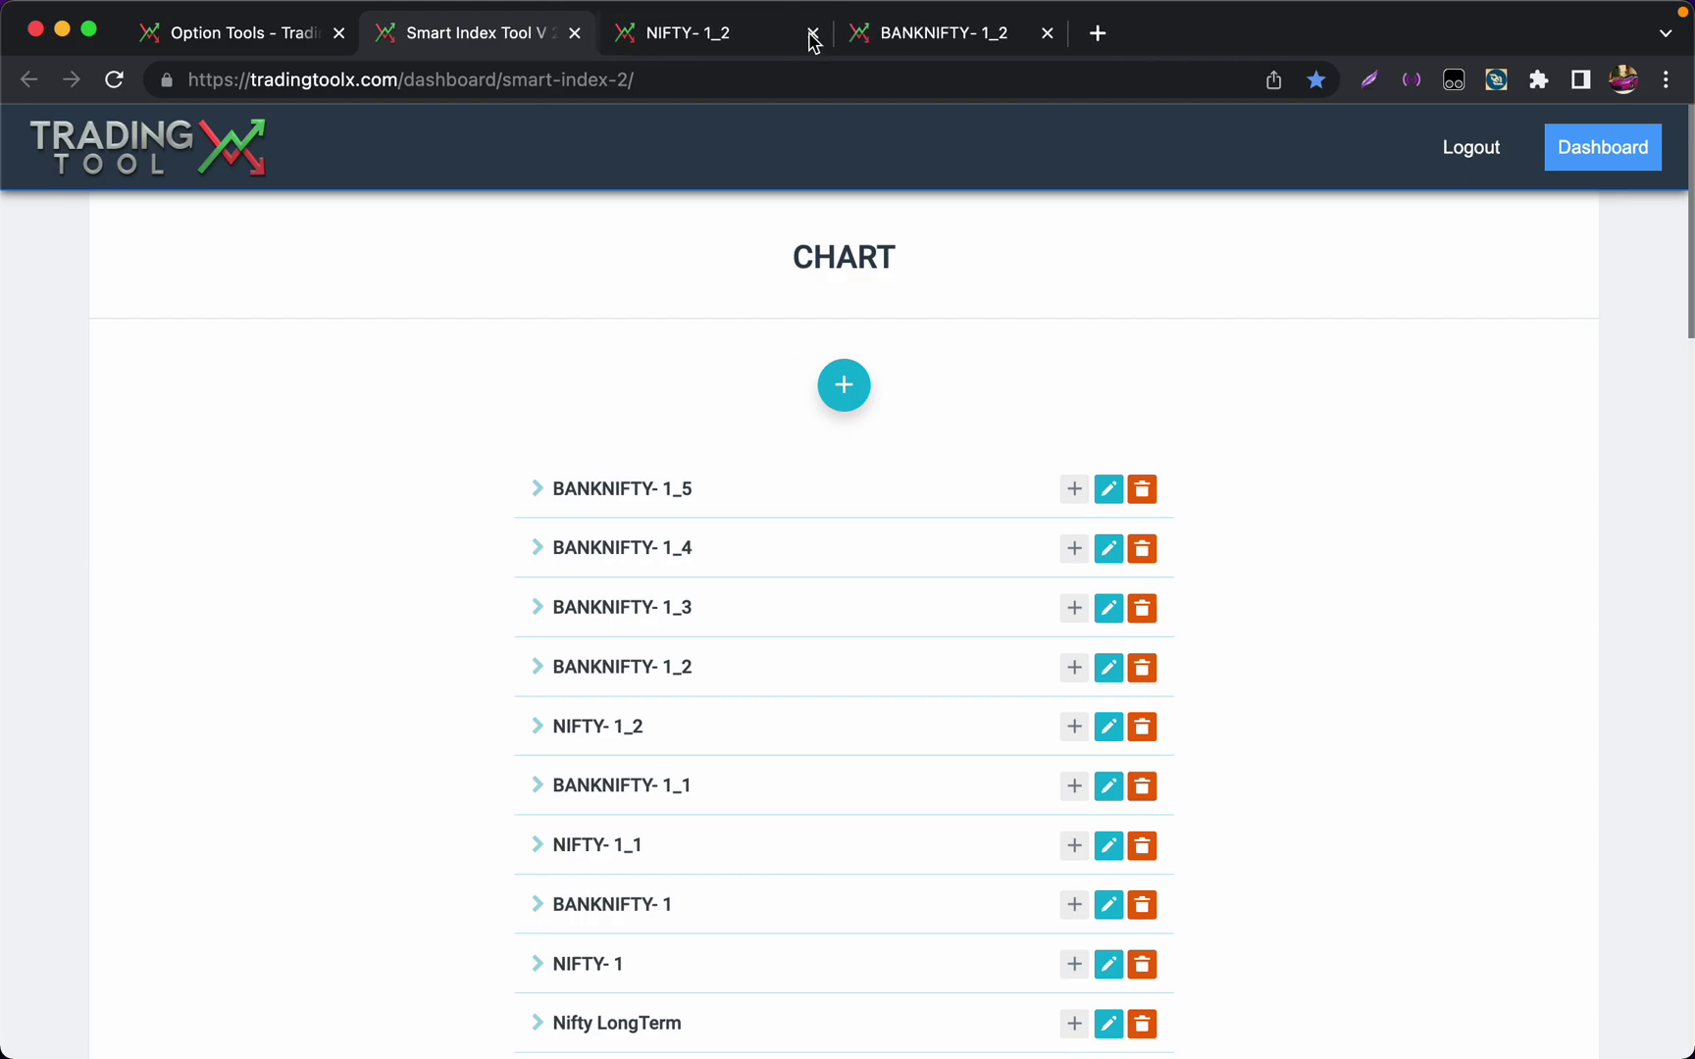
{"action": "left_click", "coordinate": [808, 33]}
{"action": "left_click", "coordinate": [808, 33]}
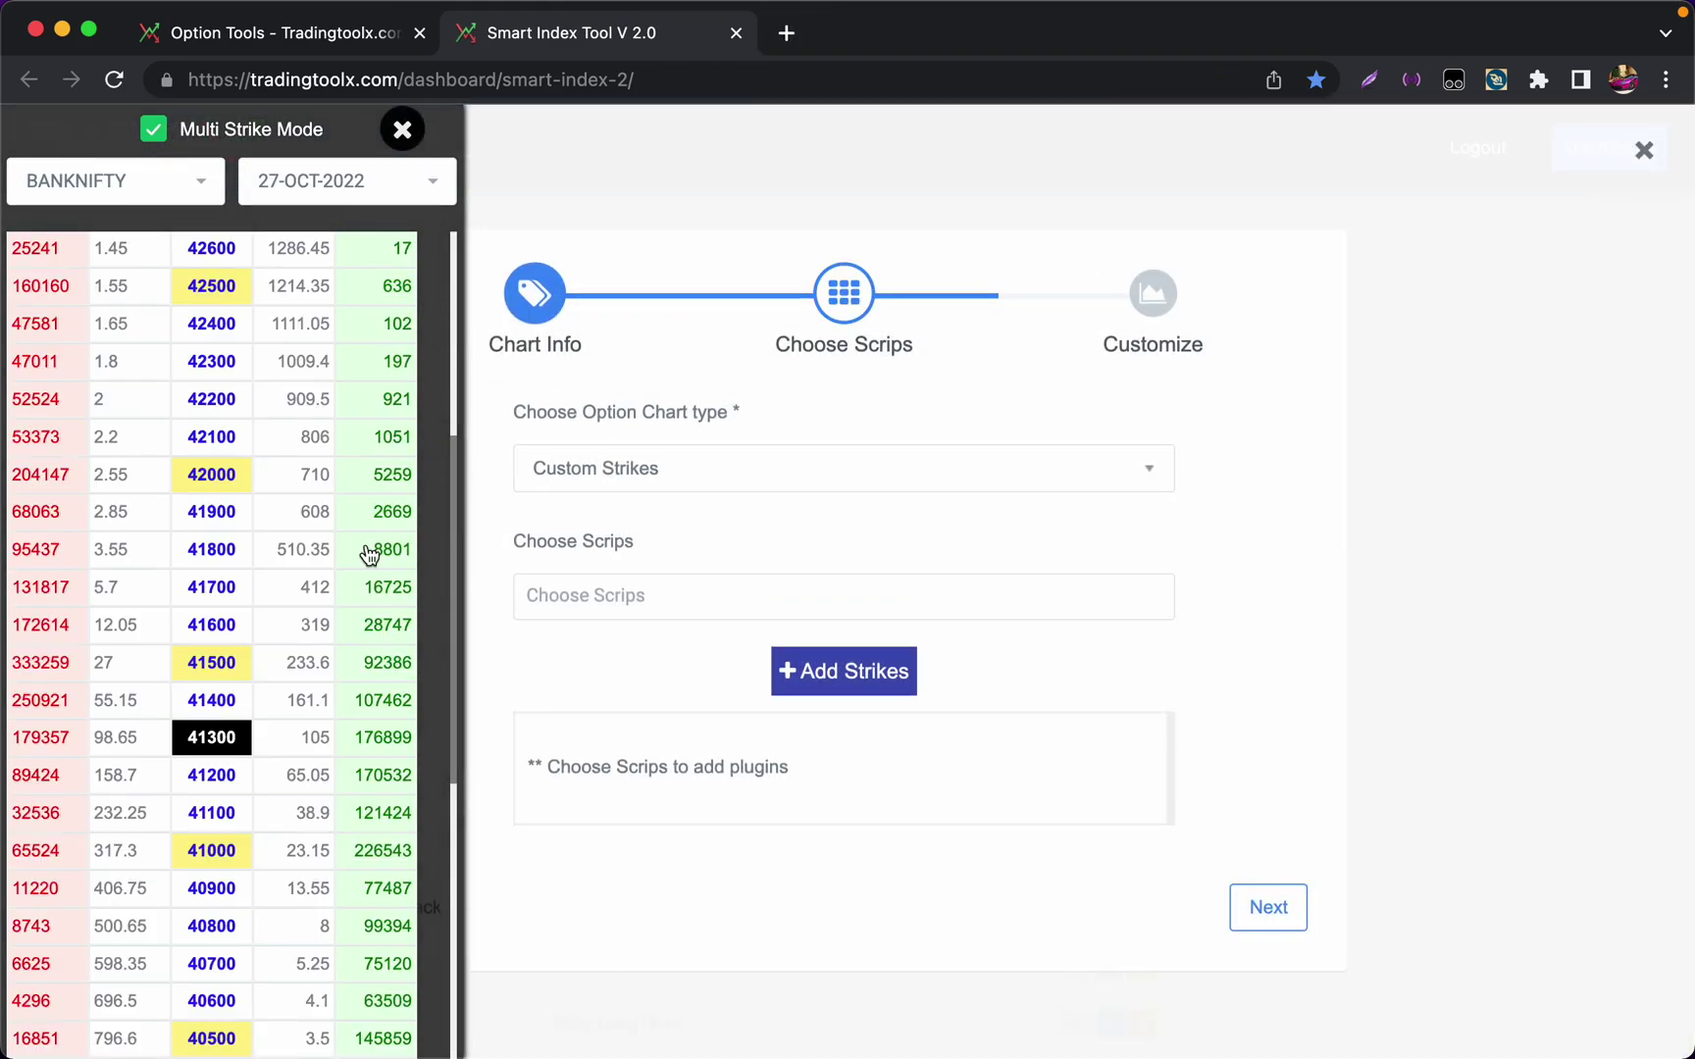
{"action": "left_click", "coordinate": [228, 718]}
{"action": "left_click", "coordinate": [1460, 1015]}
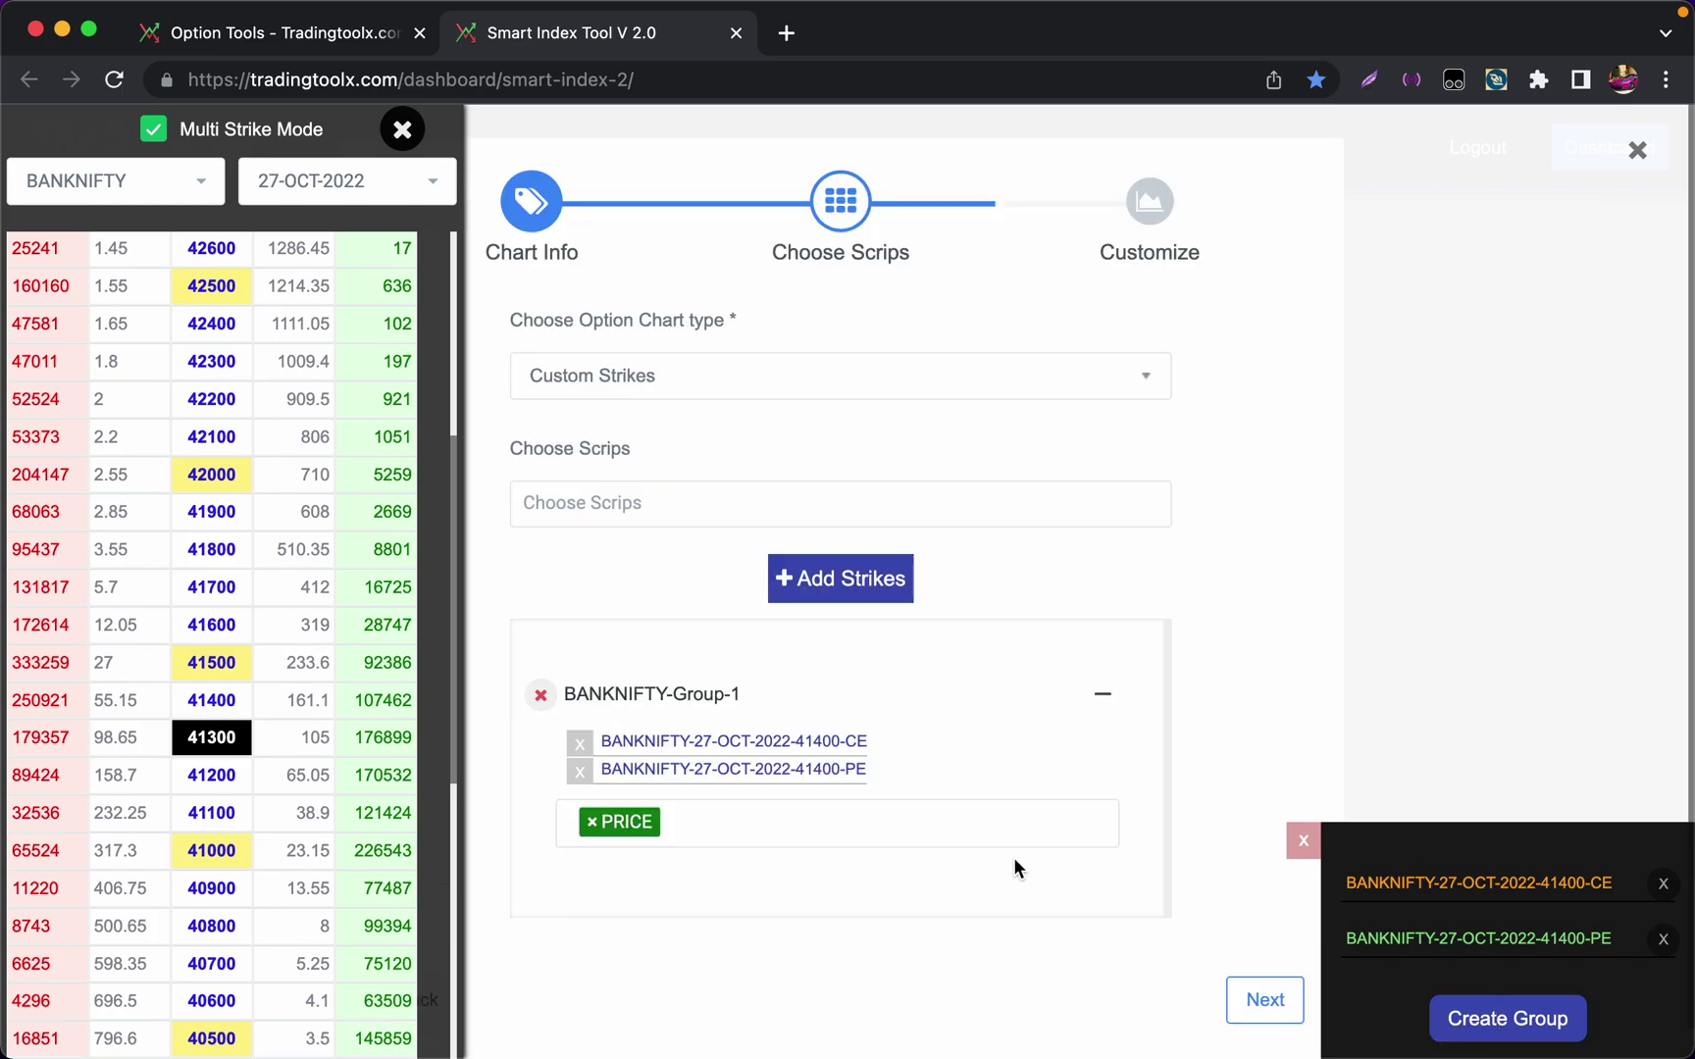